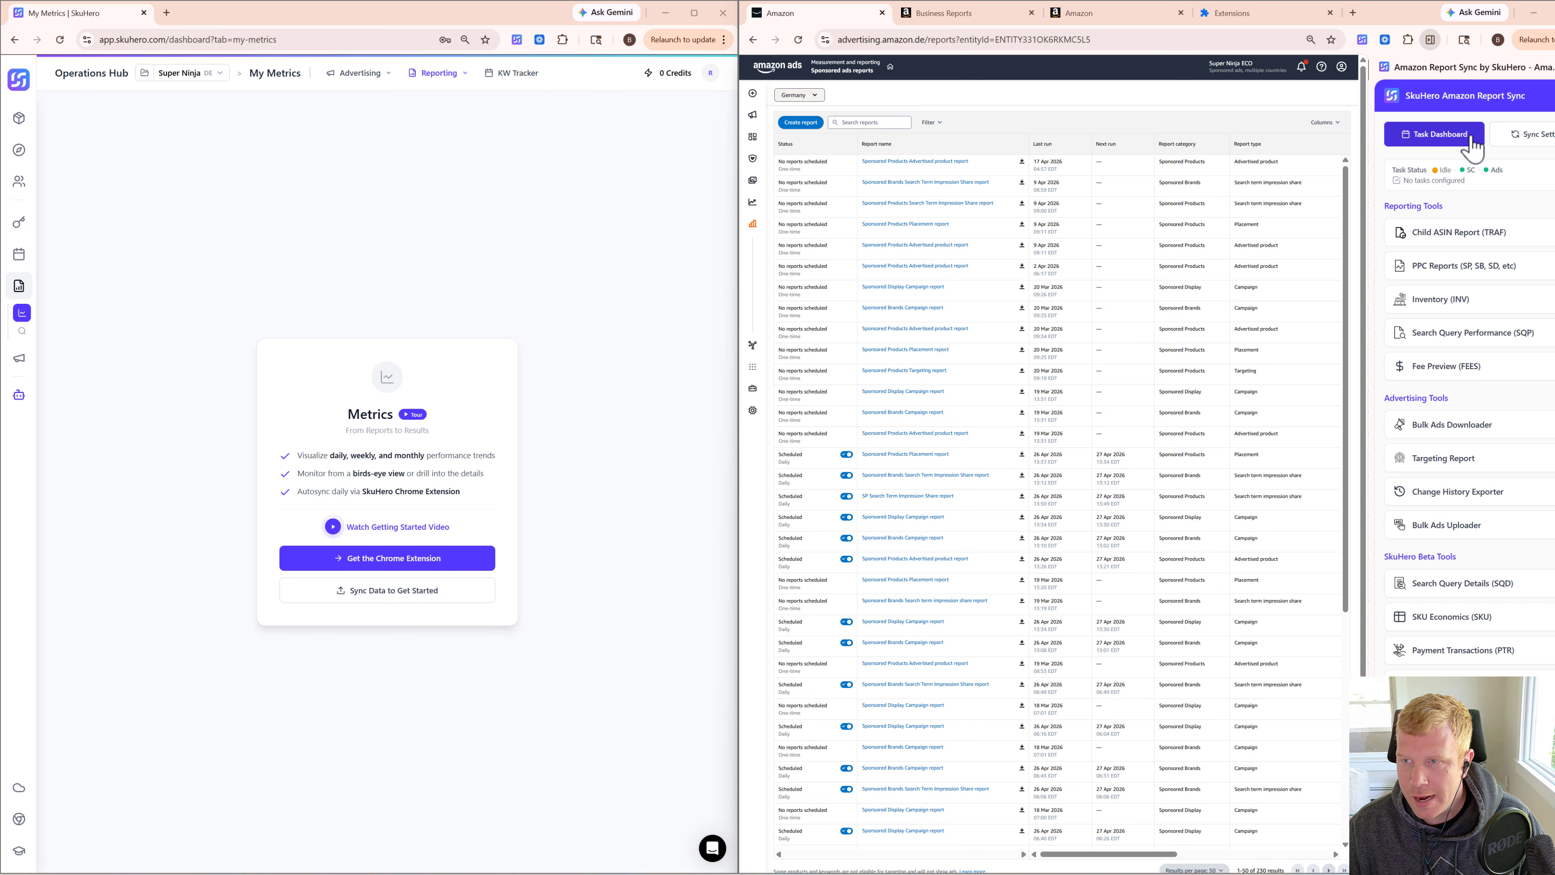
Step: Open the scheduled reports setup from the task dashboard and enter the Amazon Ads Sponsored ads reports page address as the advertising URL
{"action": "left_click", "coordinate": [1440, 139]}
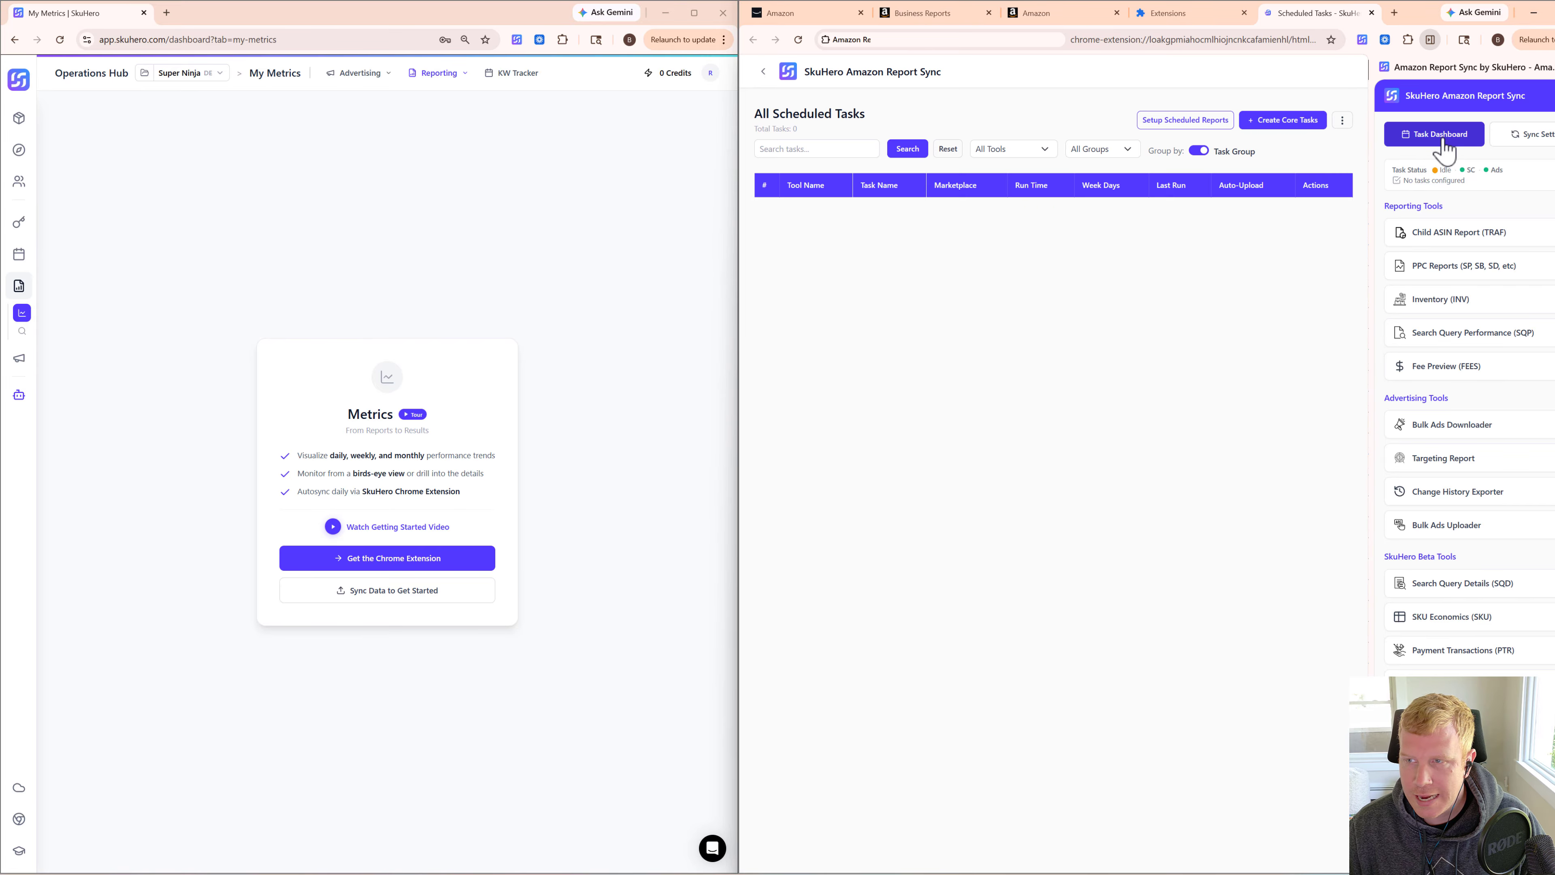
{"action": "left_click", "coordinate": [1181, 121]}
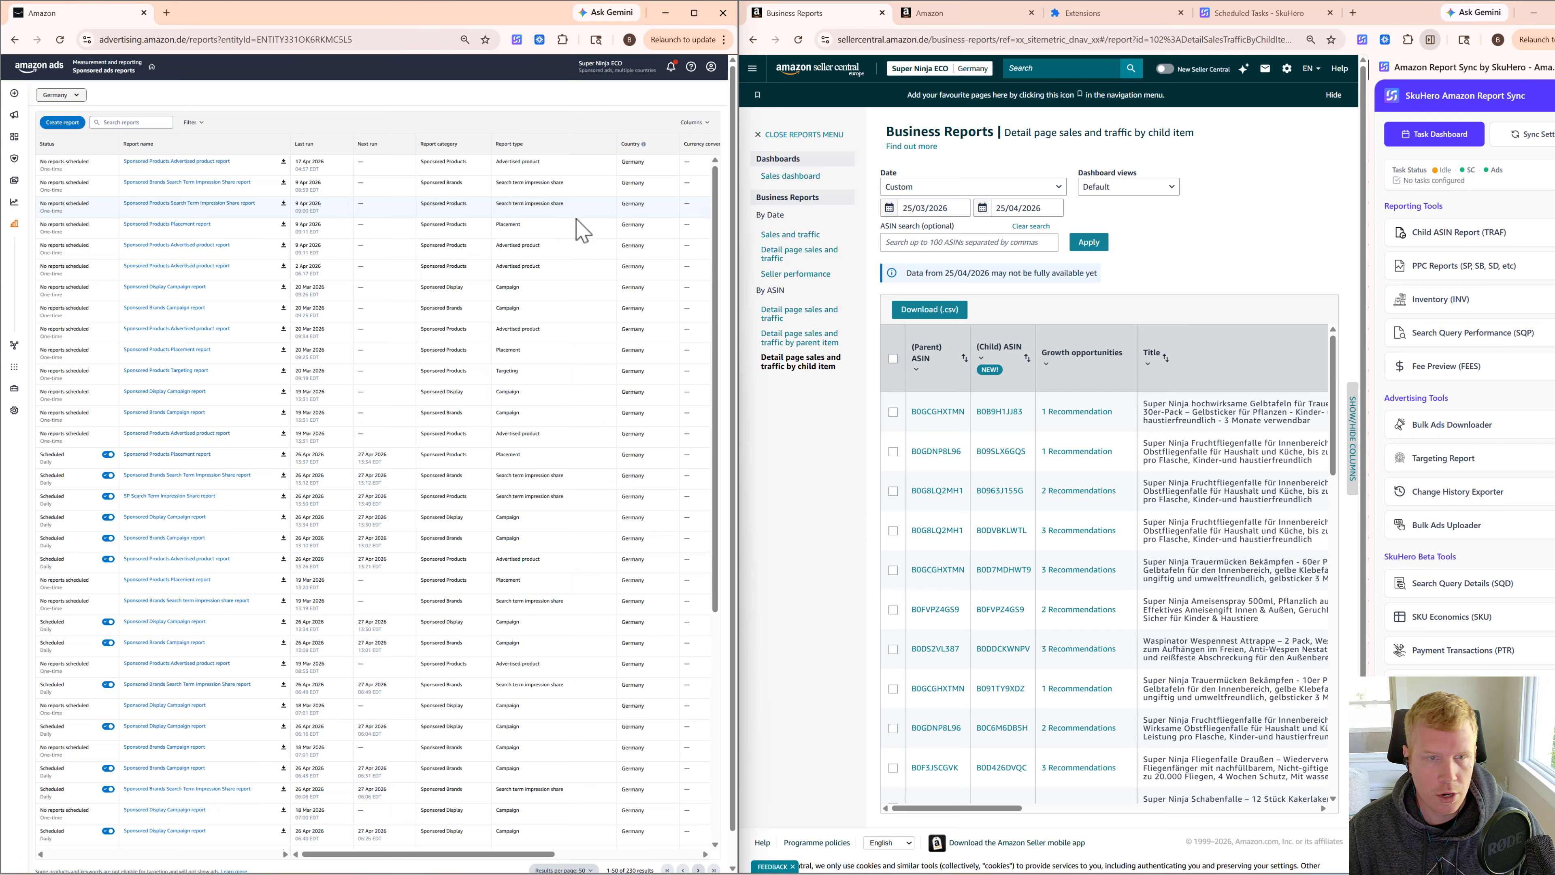
{"action": "mouse_move", "coordinate": [14, 226]}
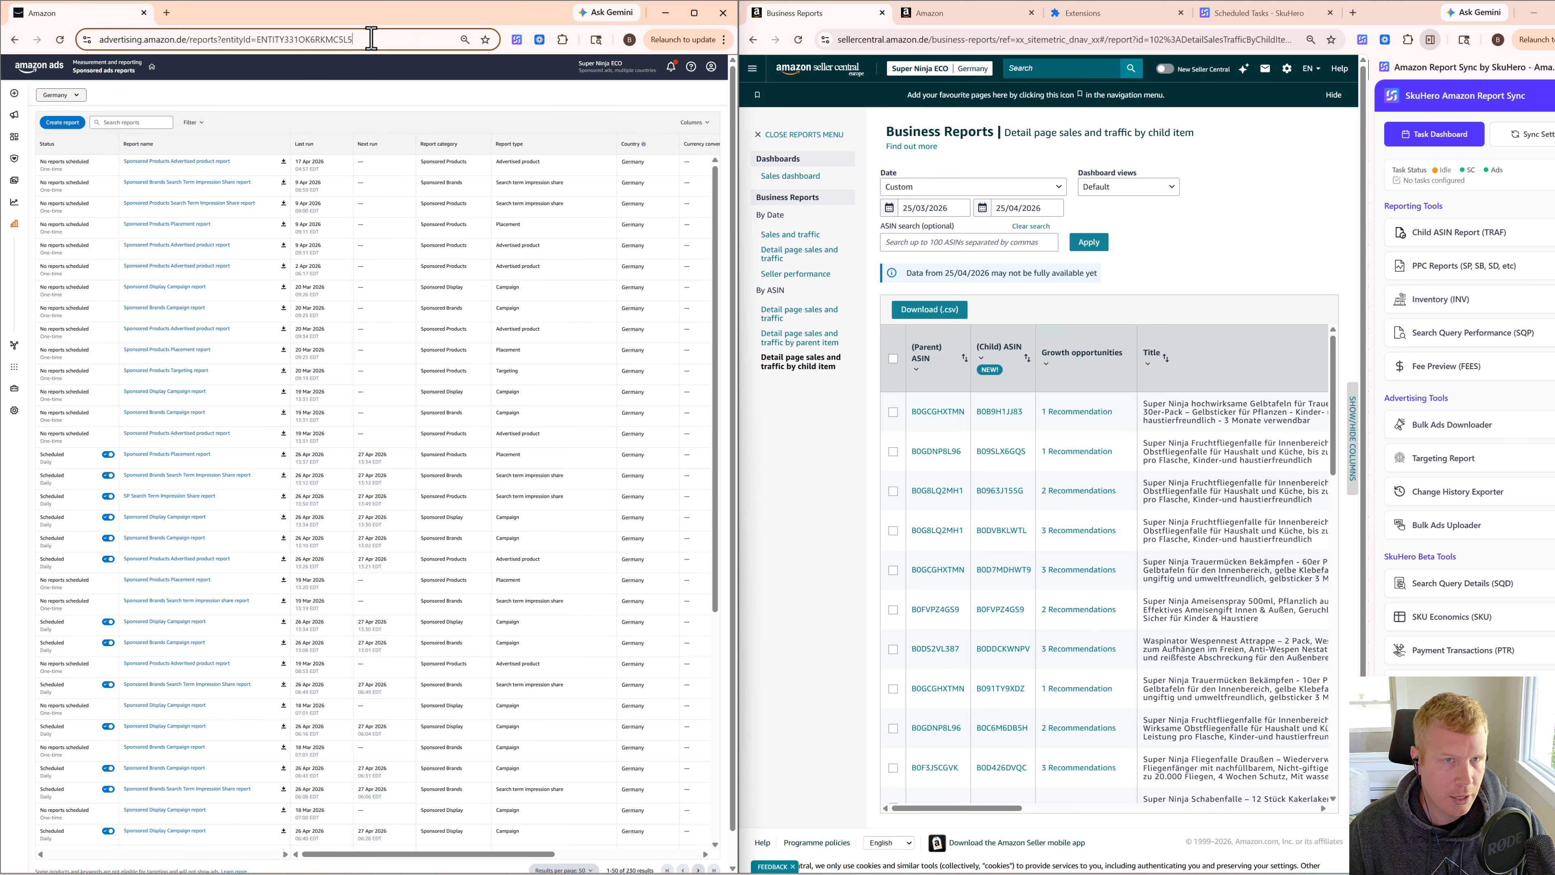
{"action": "left_click", "coordinate": [399, 39]}
{"action": "left_click", "coordinate": [406, 41]}
{"action": "left_click_drag", "start_coordinate": [416, 41], "coordinate": [89, 41]}
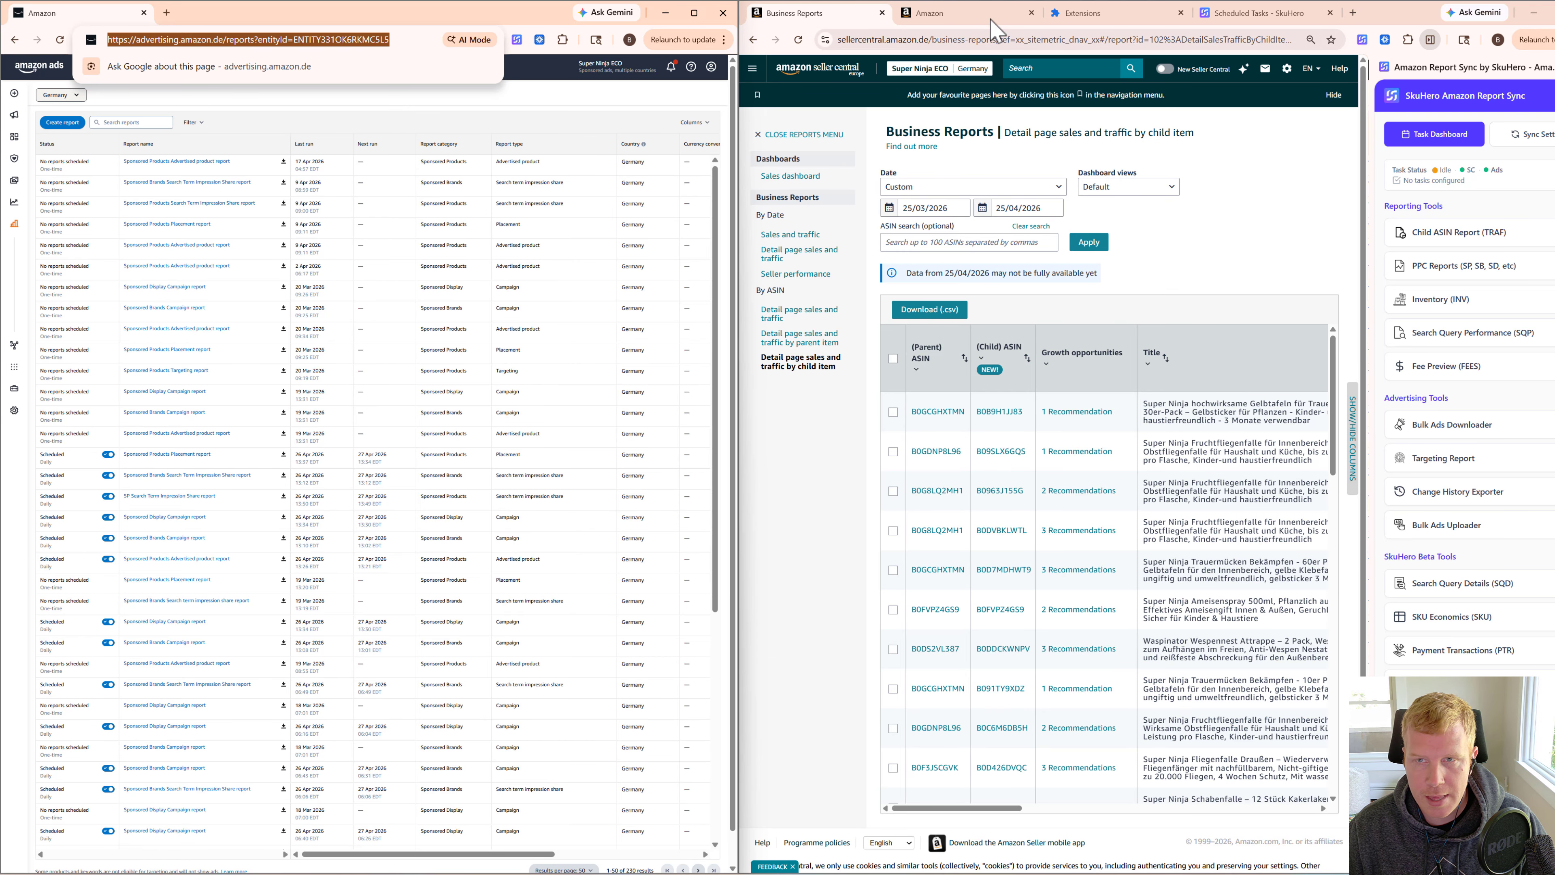
{"action": "left_click", "coordinate": [1246, 14]}
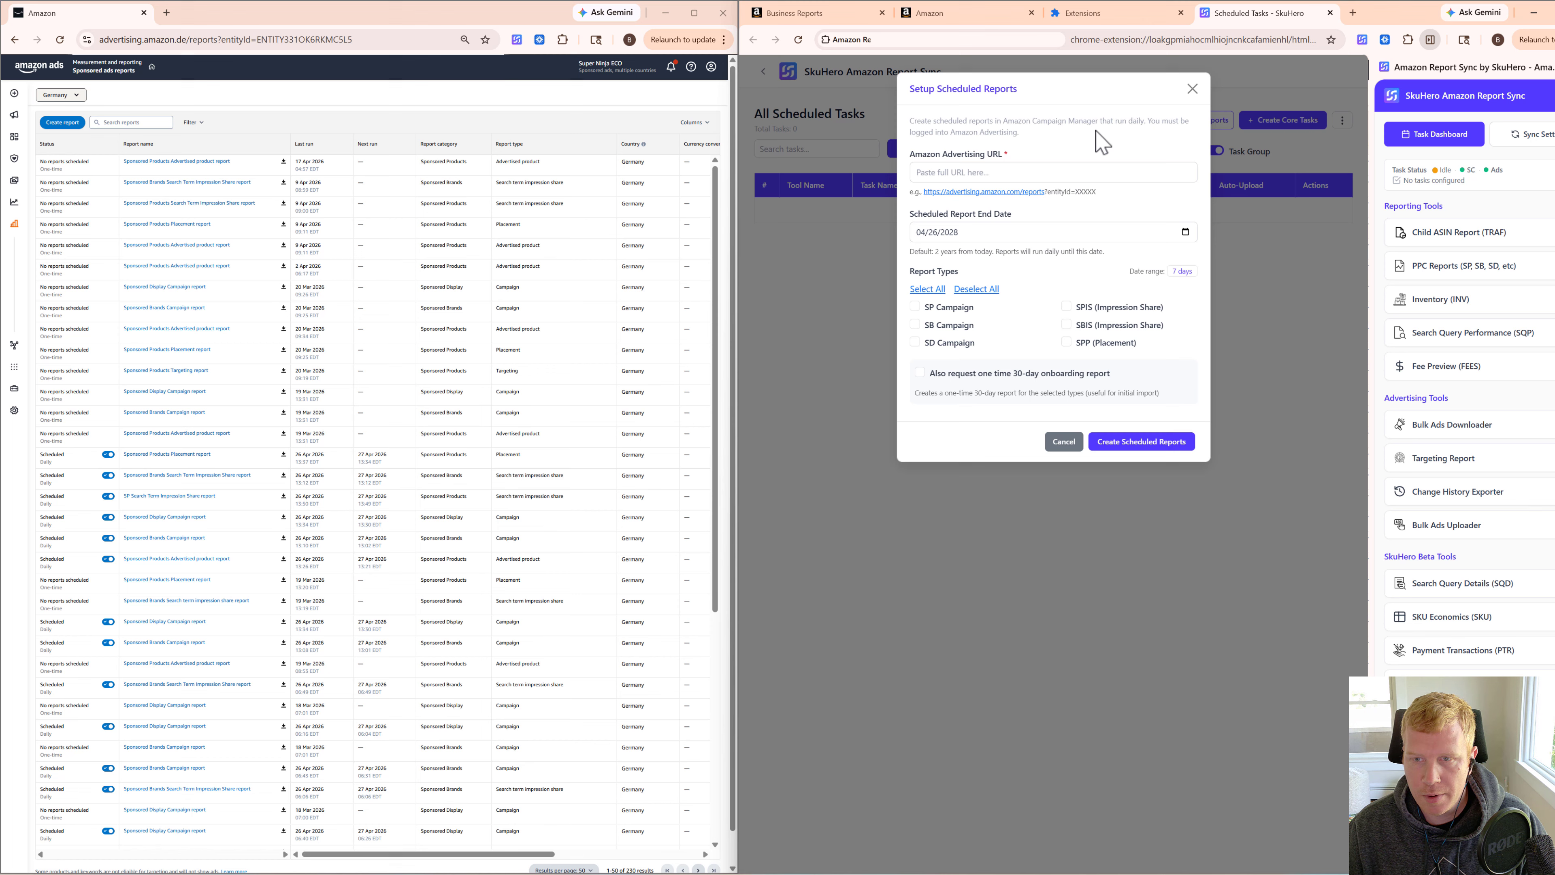
{"action": "left_click", "coordinate": [952, 174]}
{"action": "type", "text": "ENTITY331OK6RKMC5L5"}
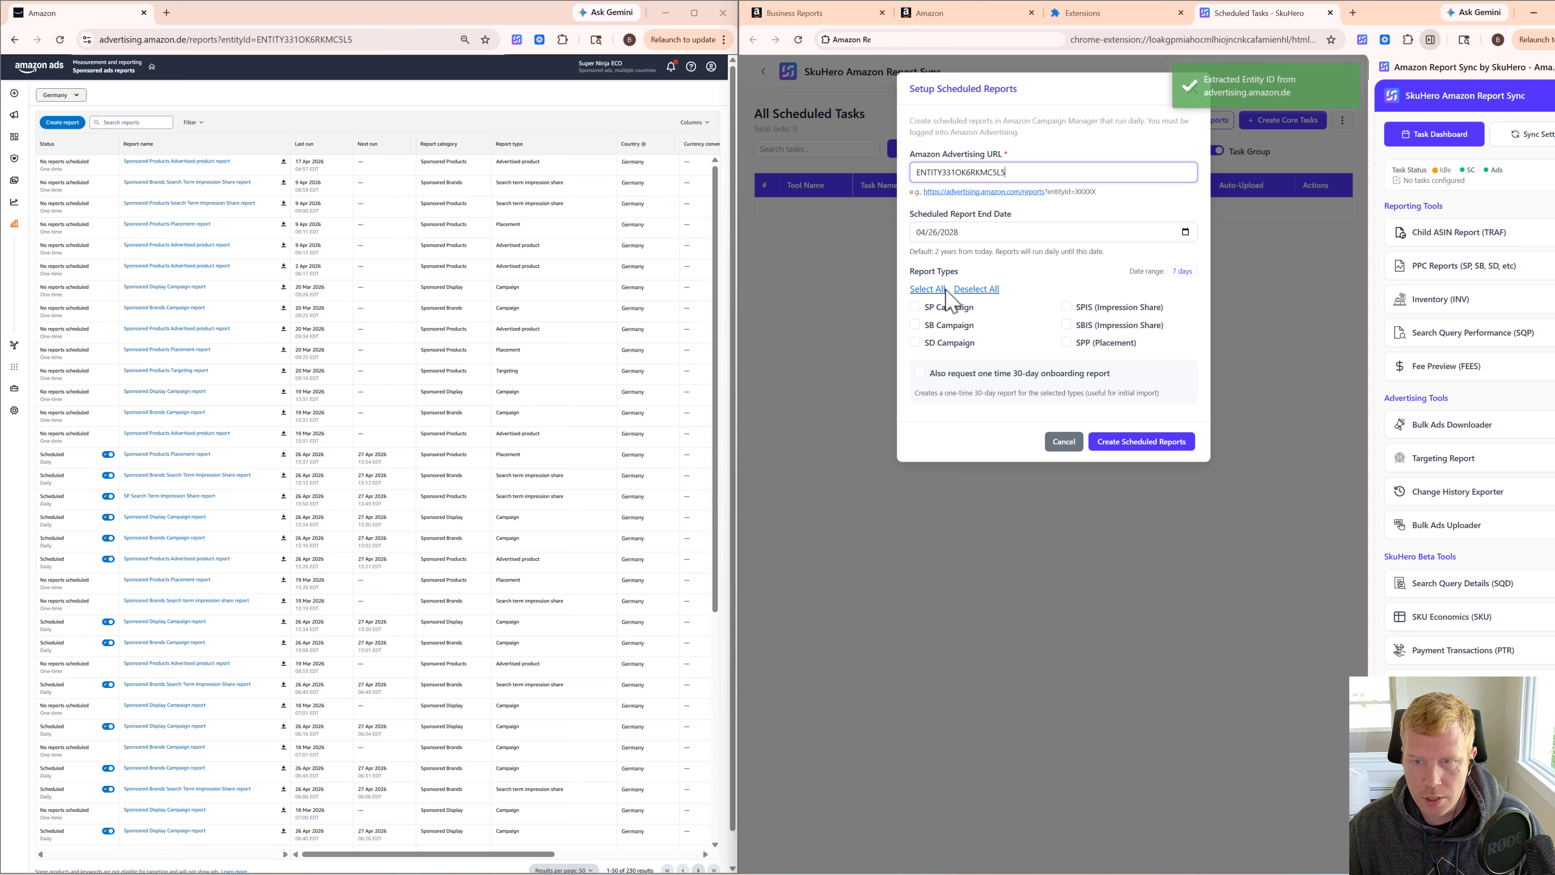
Step: Select all report types and create the scheduled reports without the one-time 30-day onboarding report
{"action": "left_click", "coordinate": [927, 290]}
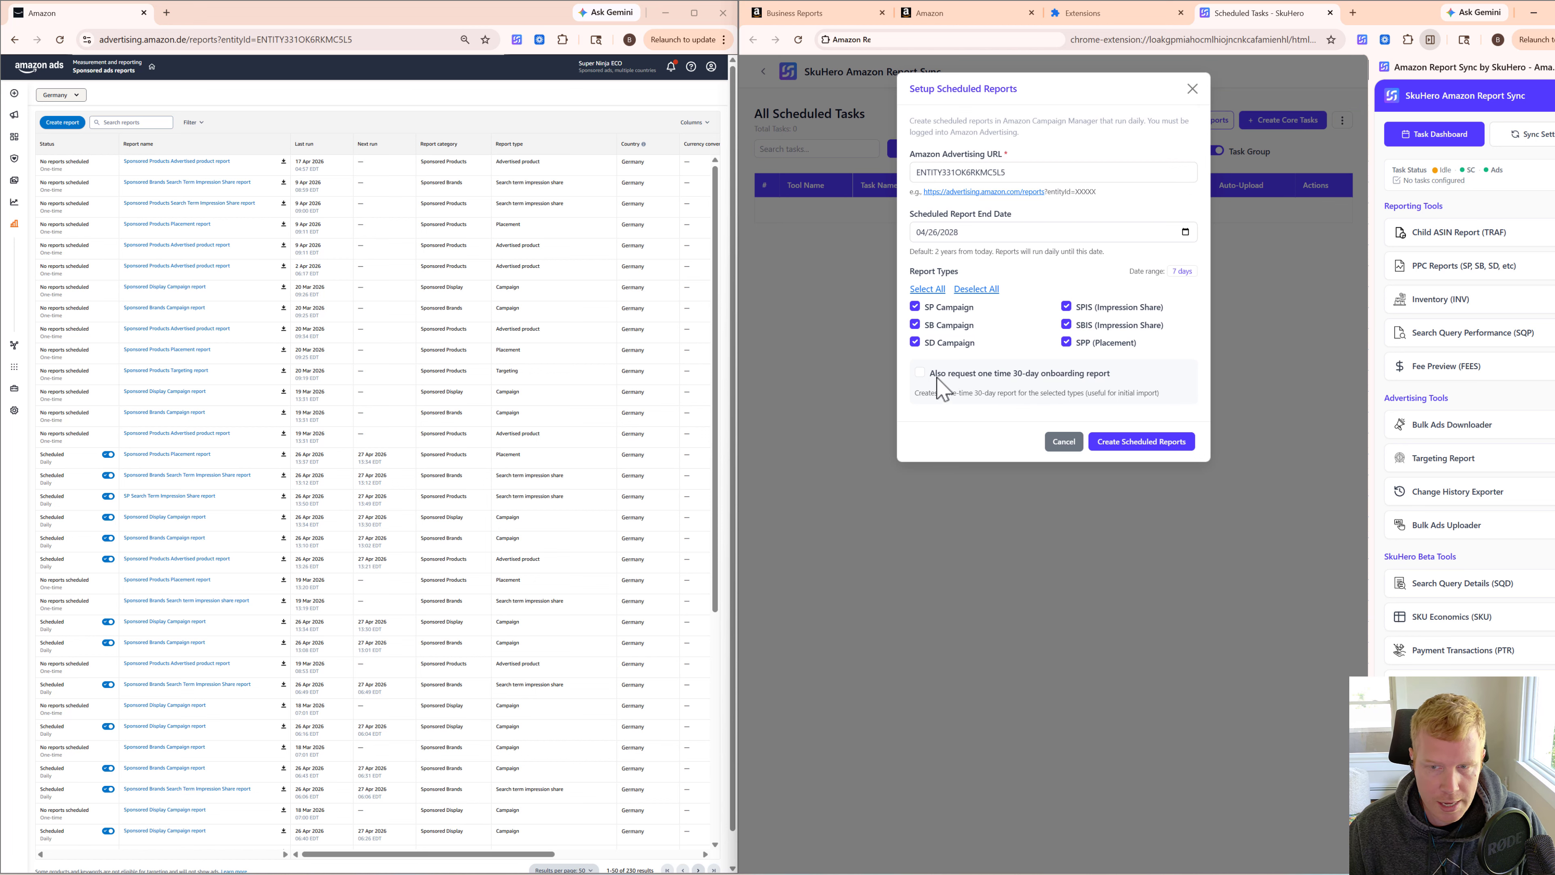
{"action": "left_click", "coordinate": [919, 372]}
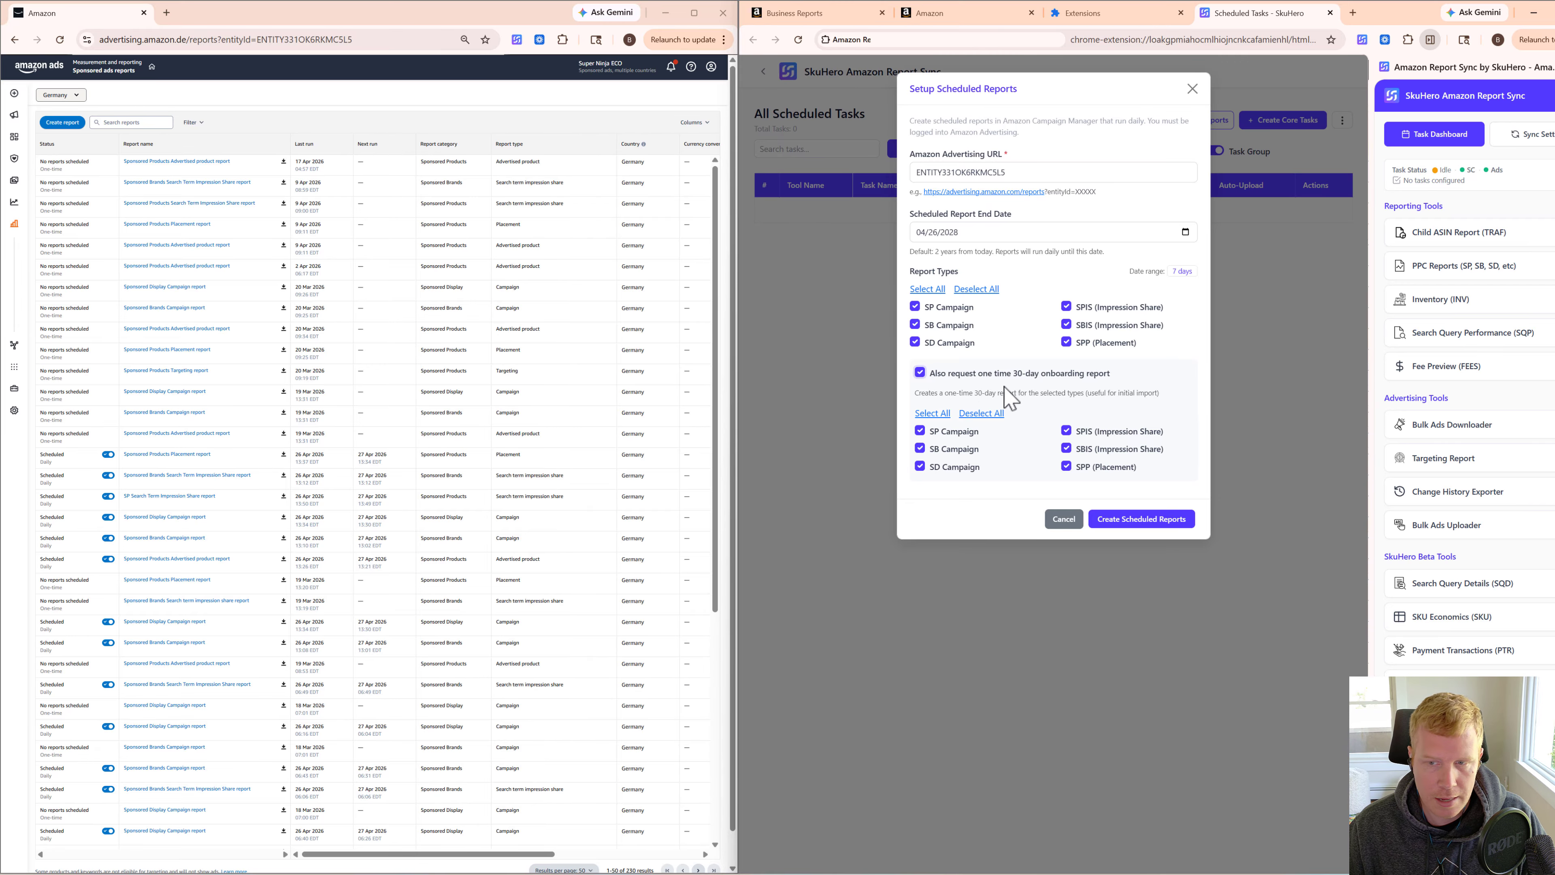
{"action": "left_click", "coordinate": [920, 372]}
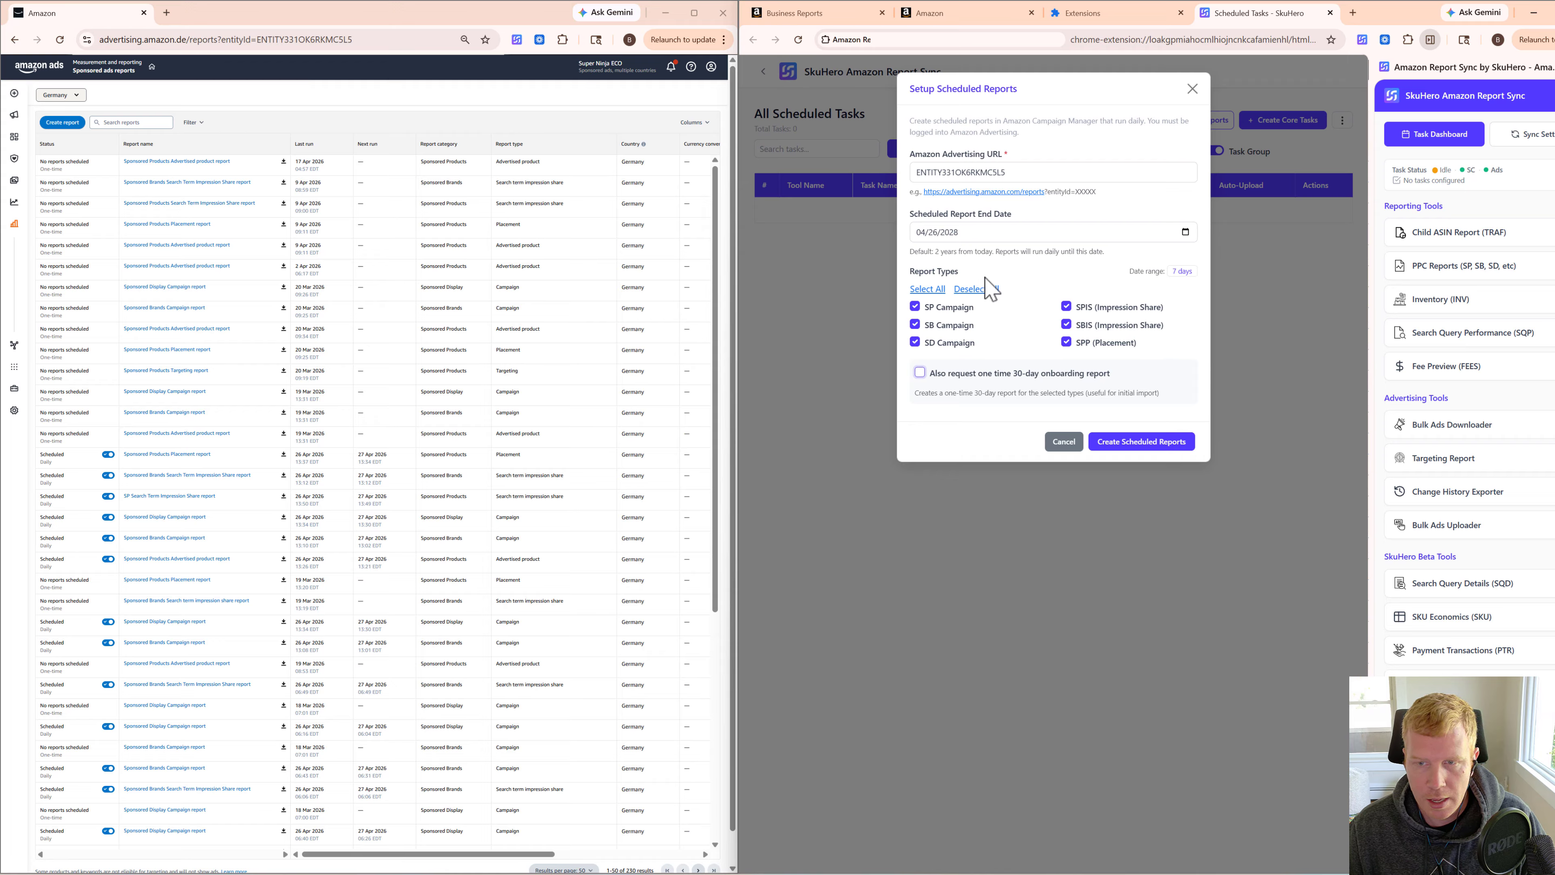
{"action": "left_click", "coordinate": [1181, 274]}
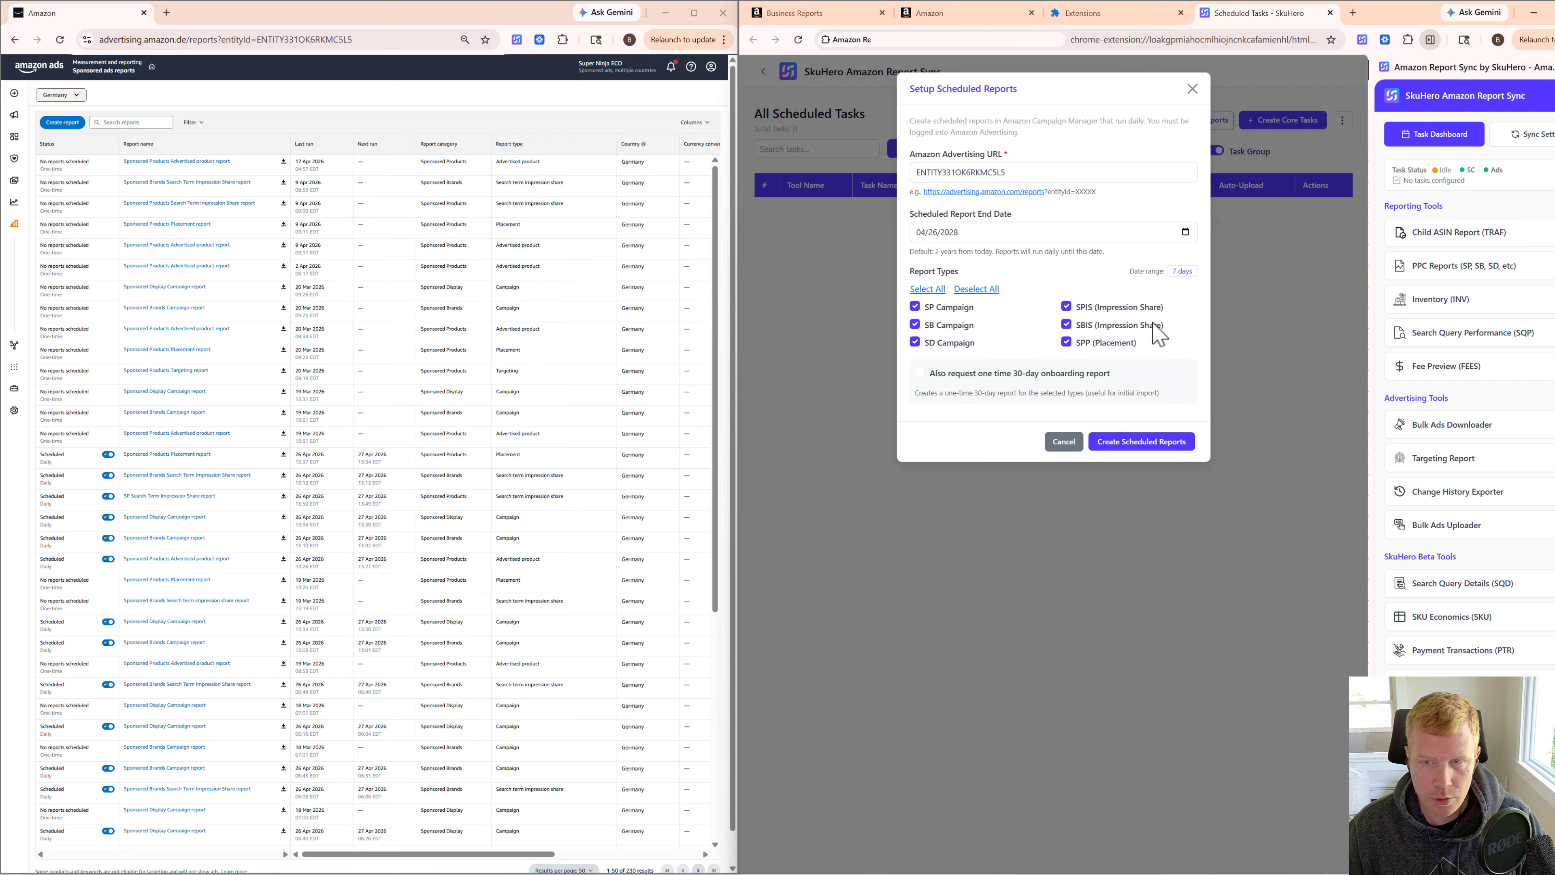
{"action": "left_click", "coordinate": [1146, 444]}
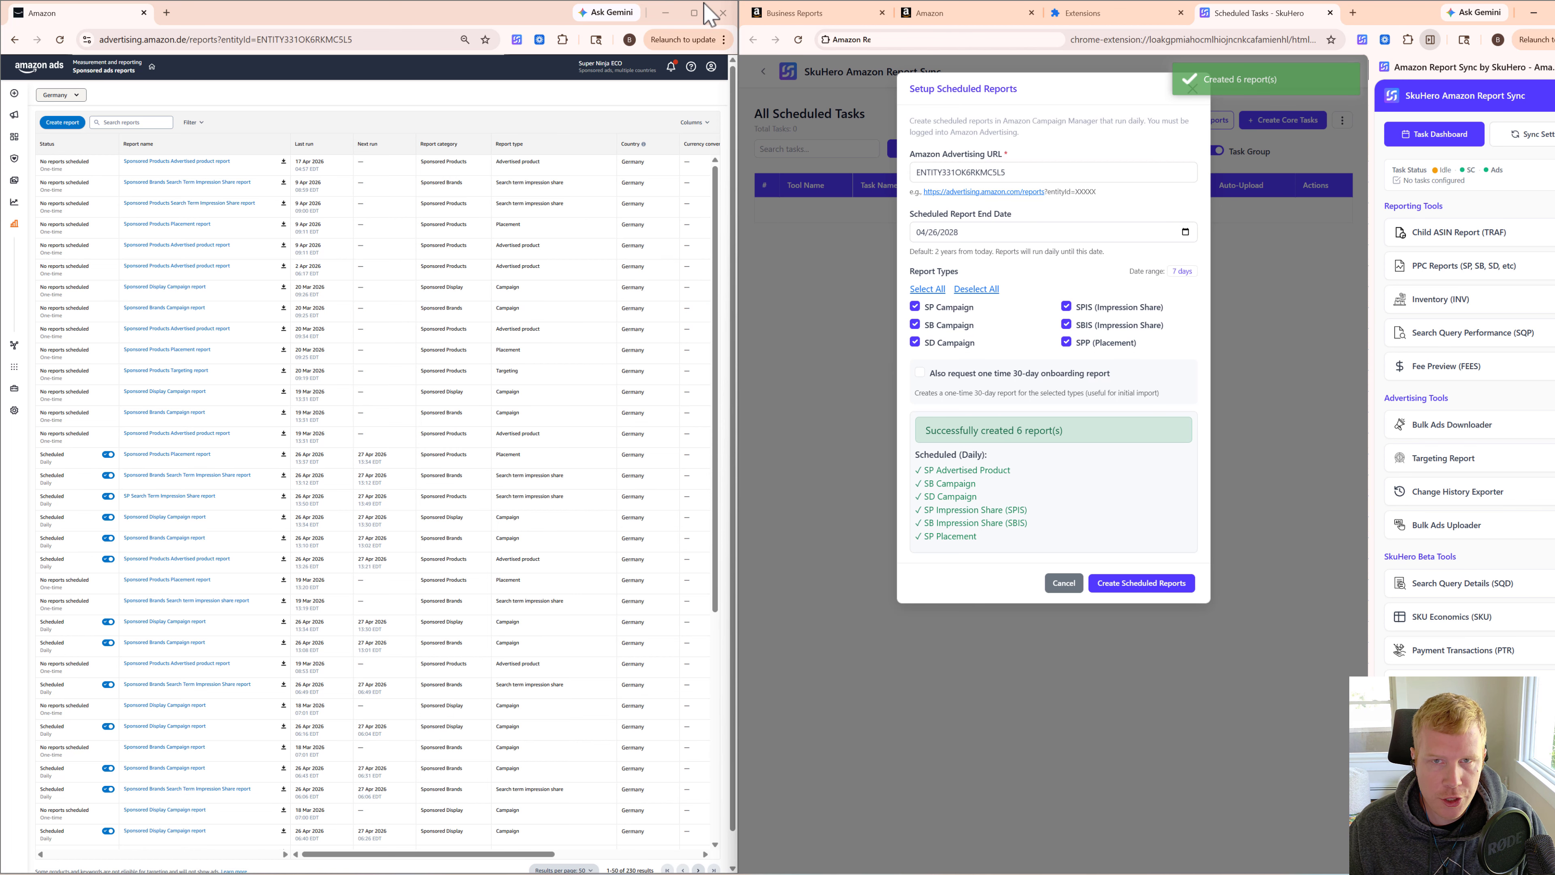
Step: Reload the Amazon Ads reports list and run the new Sponsored Products Placement and SP Search Term Impression Share reports immediately
{"action": "left_click", "coordinate": [694, 13]}
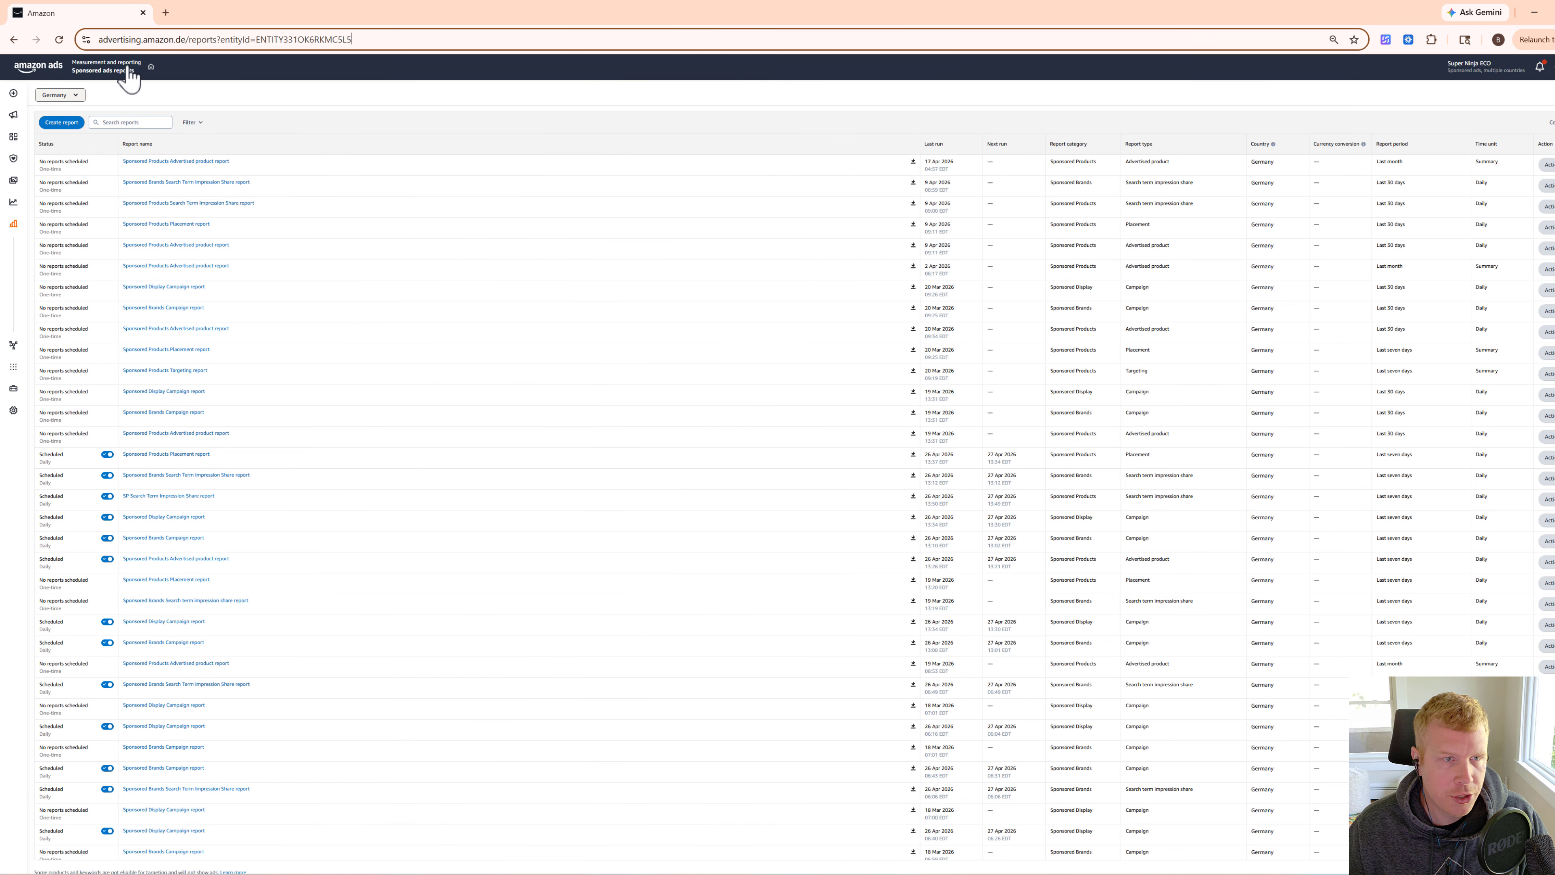
{"action": "left_click", "coordinate": [112, 72]}
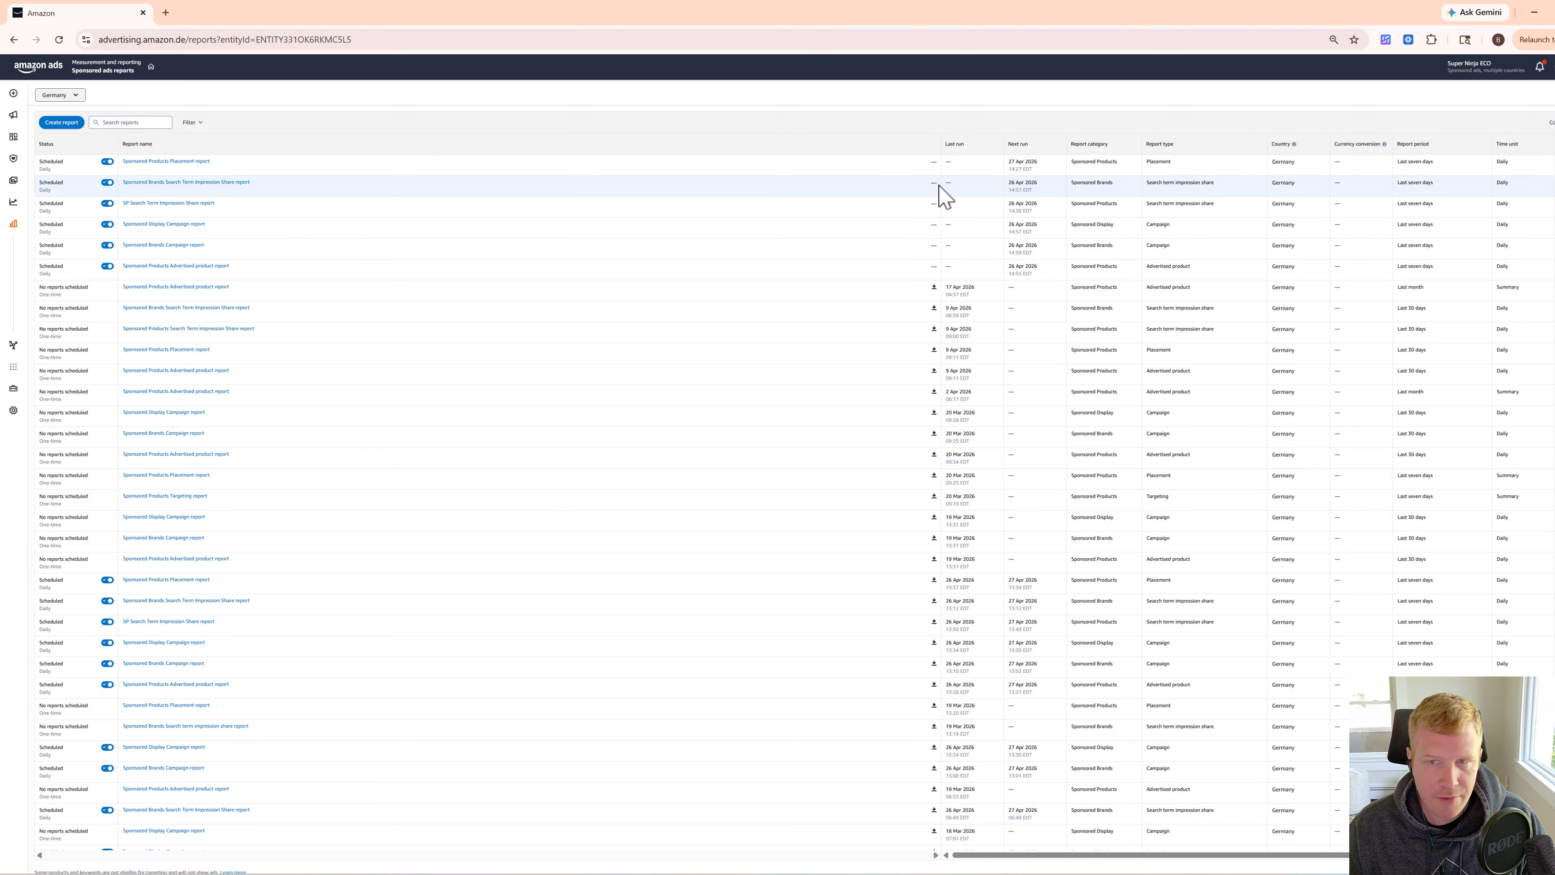
{"action": "left_click", "coordinate": [1520, 165]}
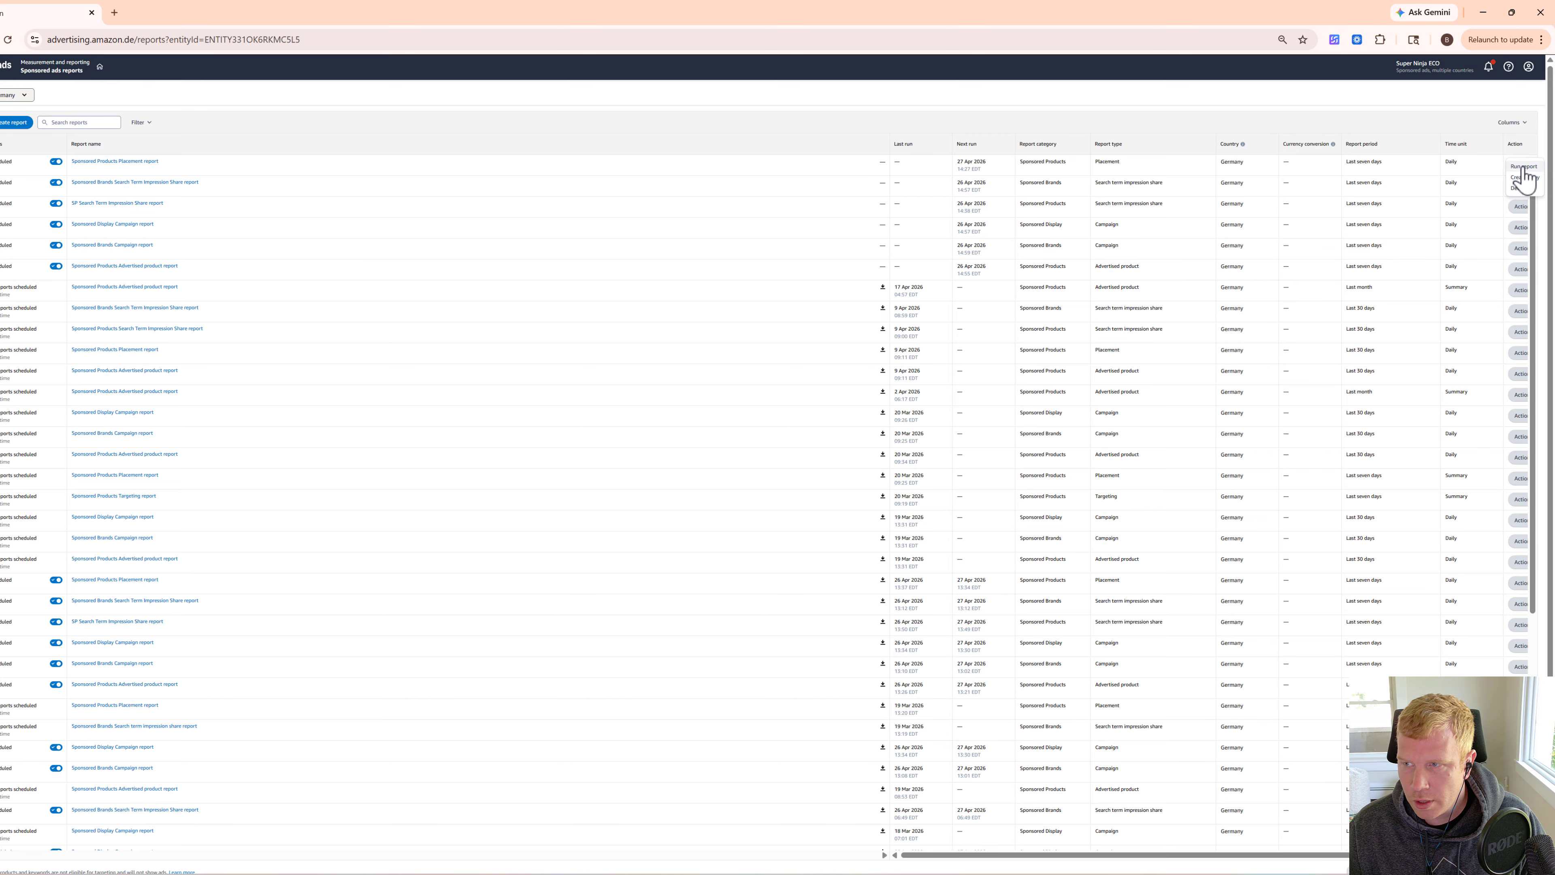
{"action": "left_click", "coordinate": [1524, 171]}
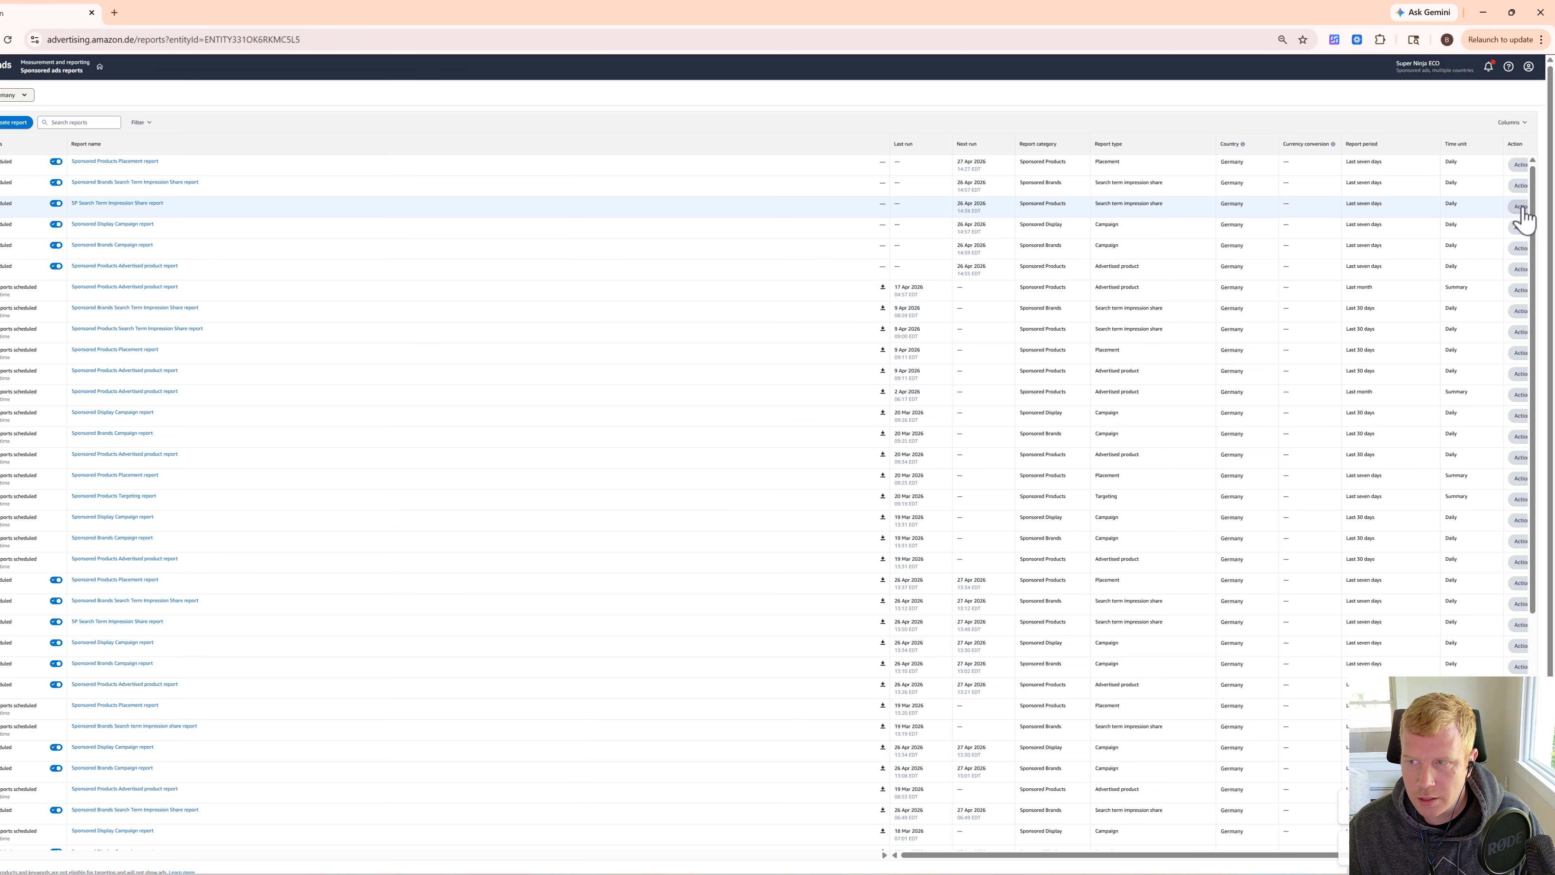
{"action": "left_click", "coordinate": [1523, 207]}
{"action": "left_click", "coordinate": [1523, 208]}
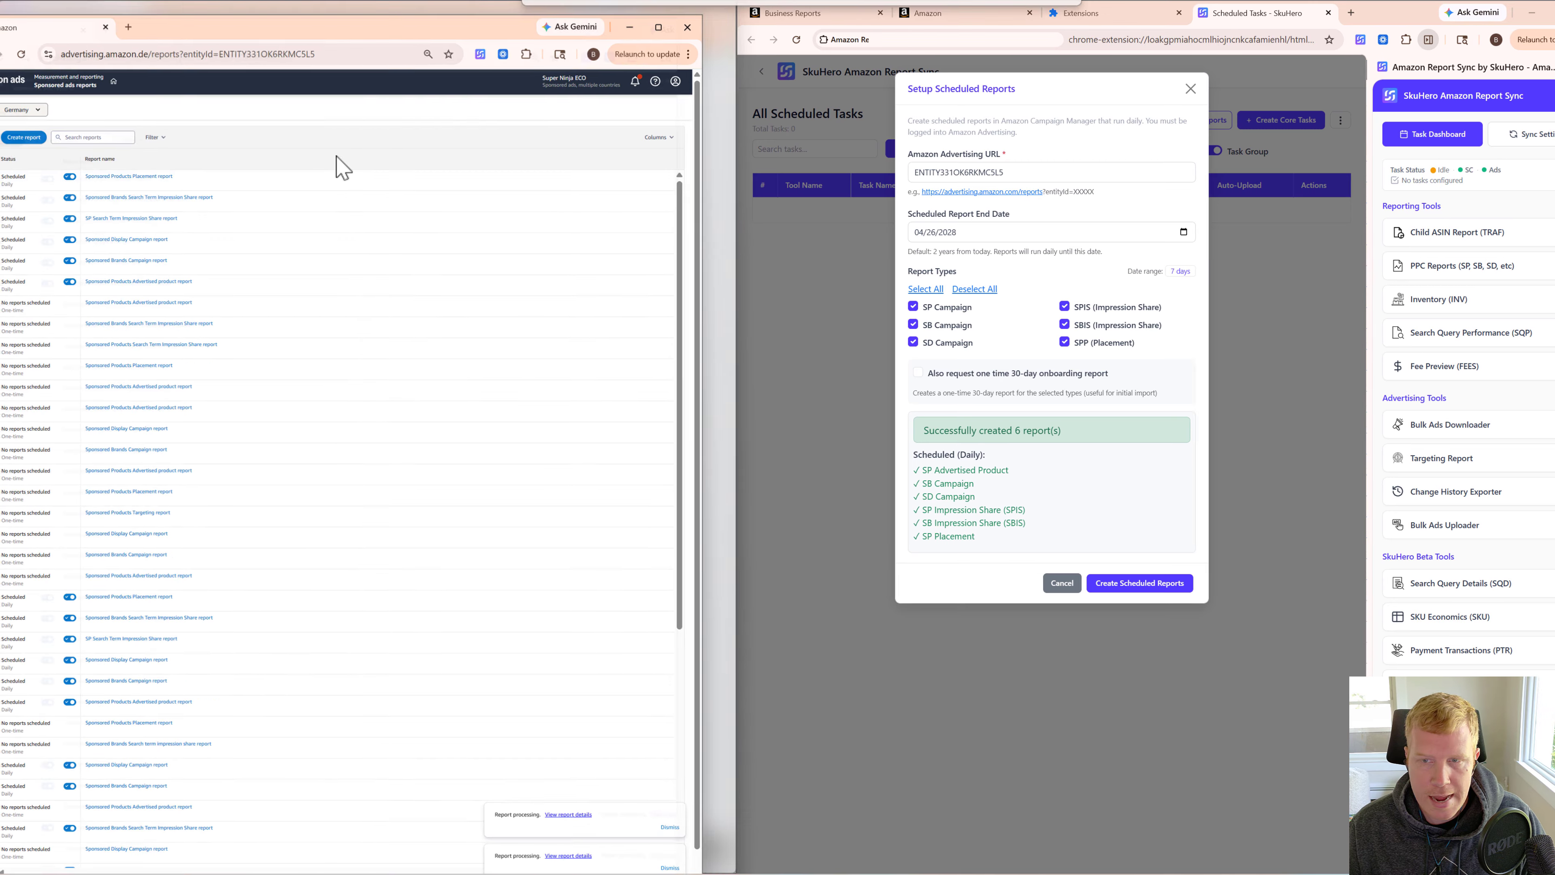
Step: Start creating core tasks for the Super Ninja (DE) brand profile with a run time of 03:40 PM
{"action": "left_click", "coordinate": [1192, 90]}
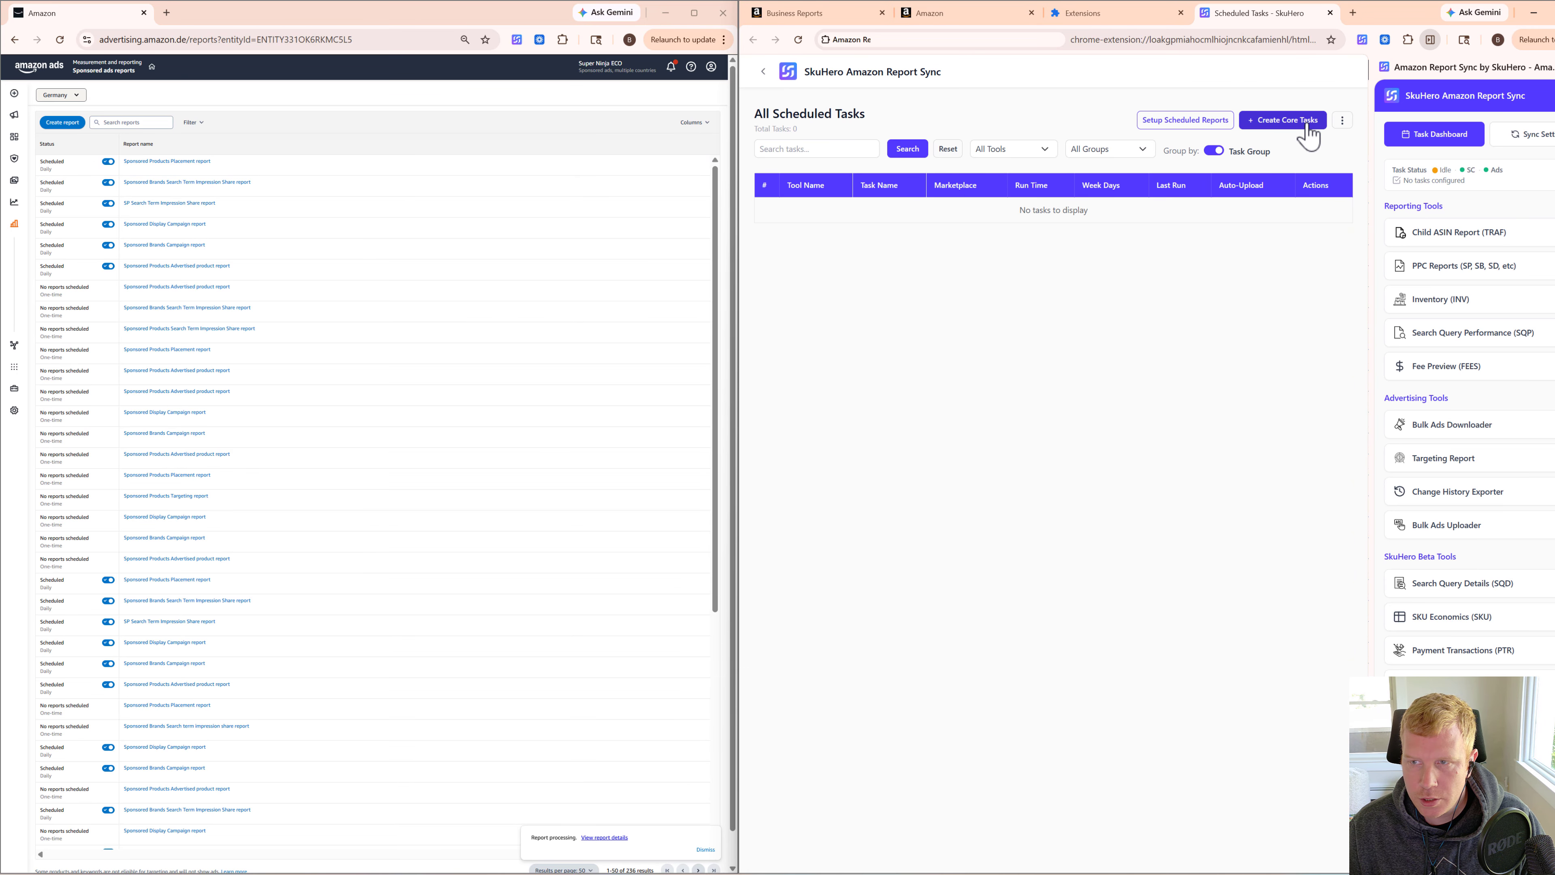
{"action": "left_click", "coordinate": [1288, 121]}
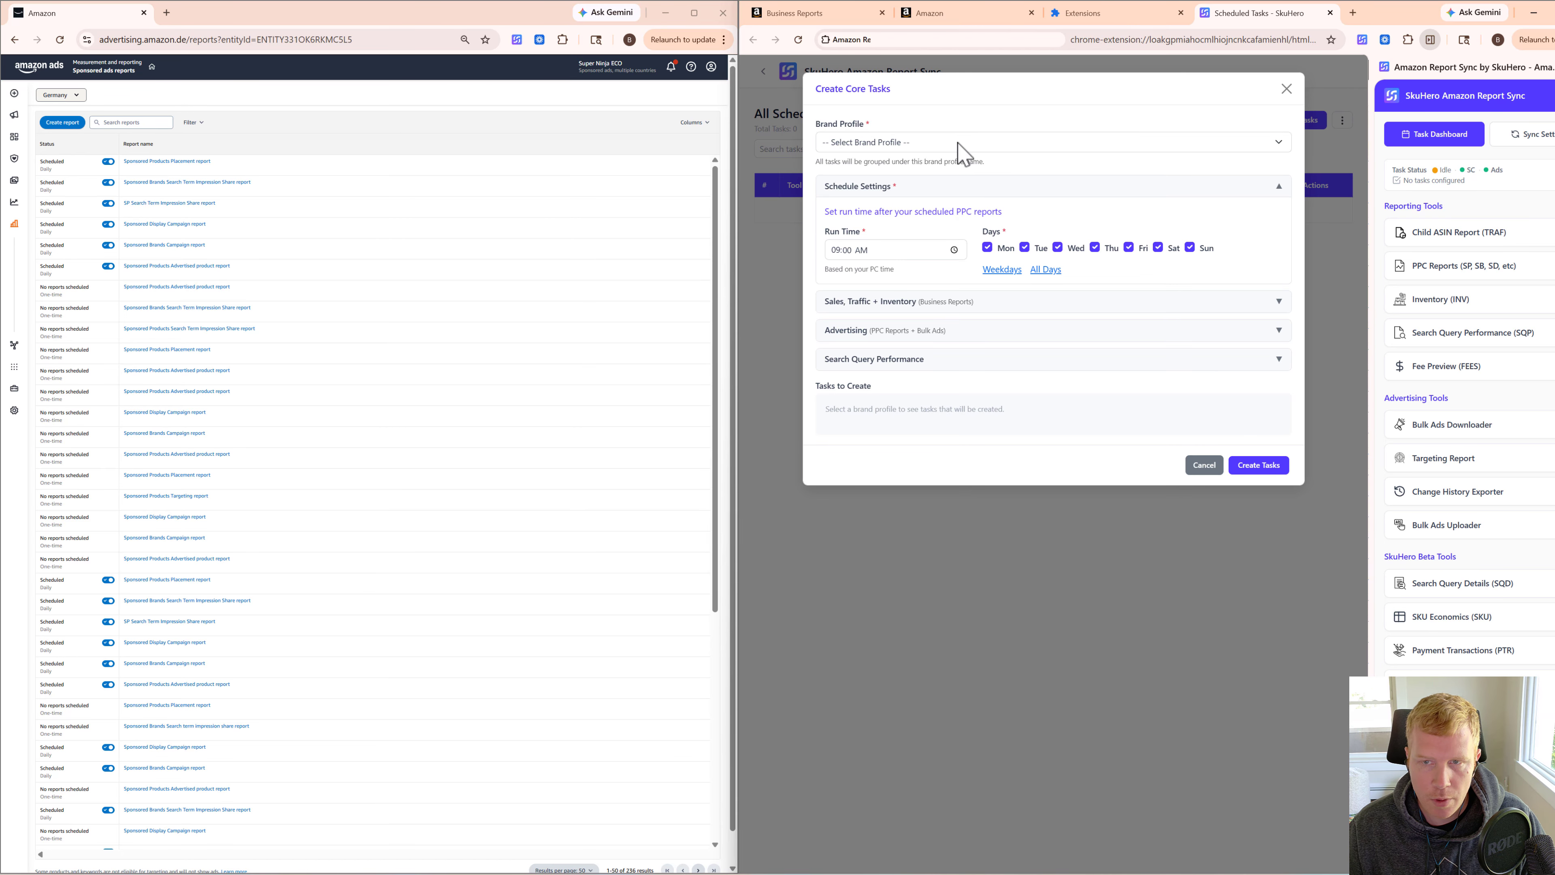
{"action": "left_click", "coordinate": [955, 142]}
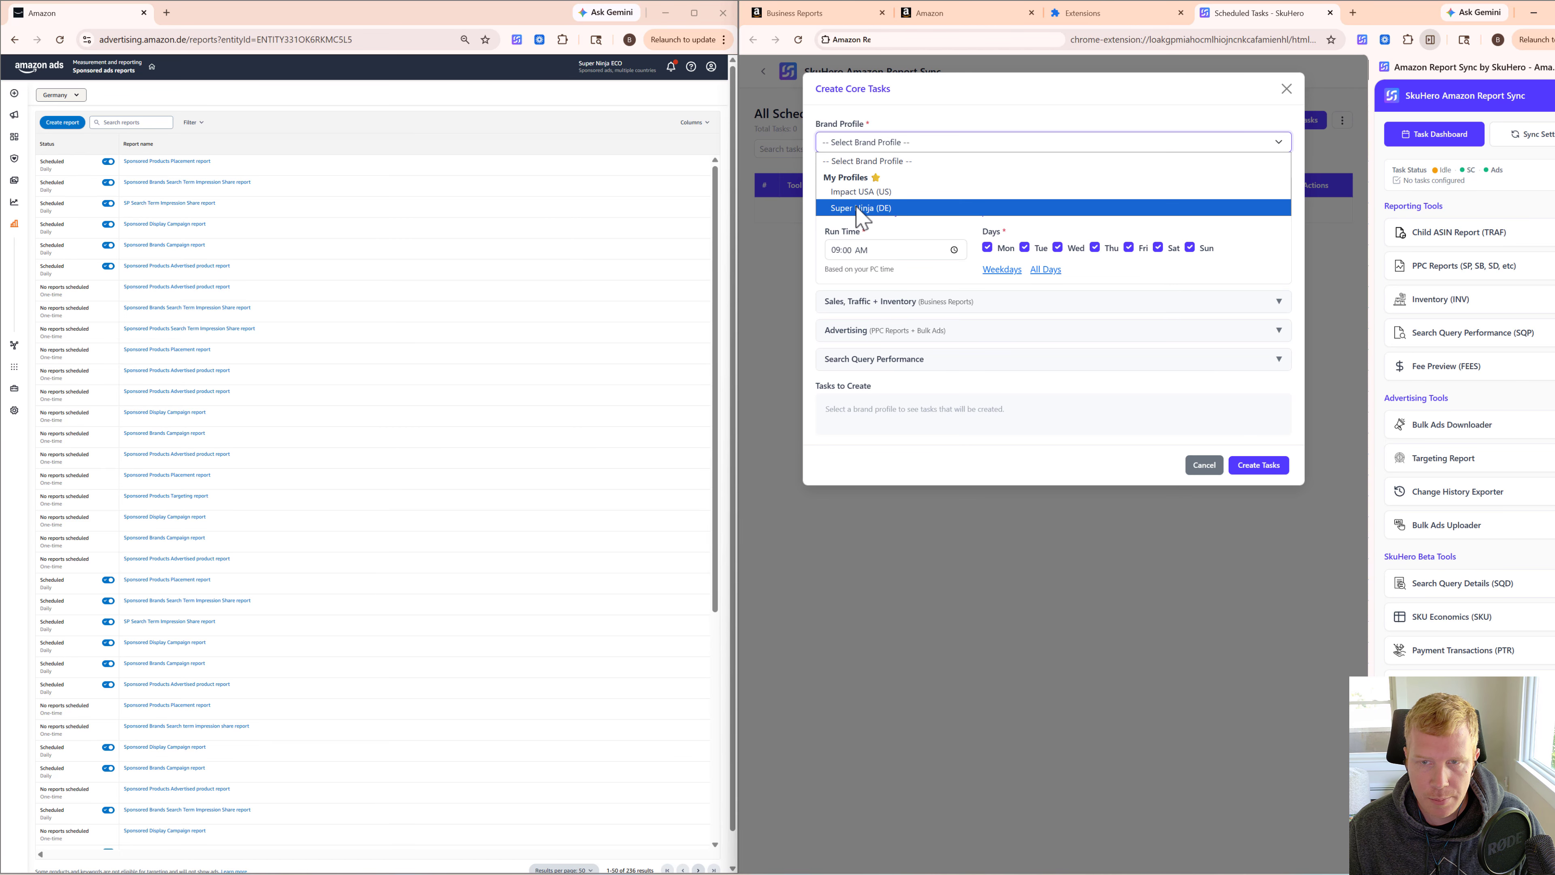
{"action": "left_click", "coordinate": [860, 211]}
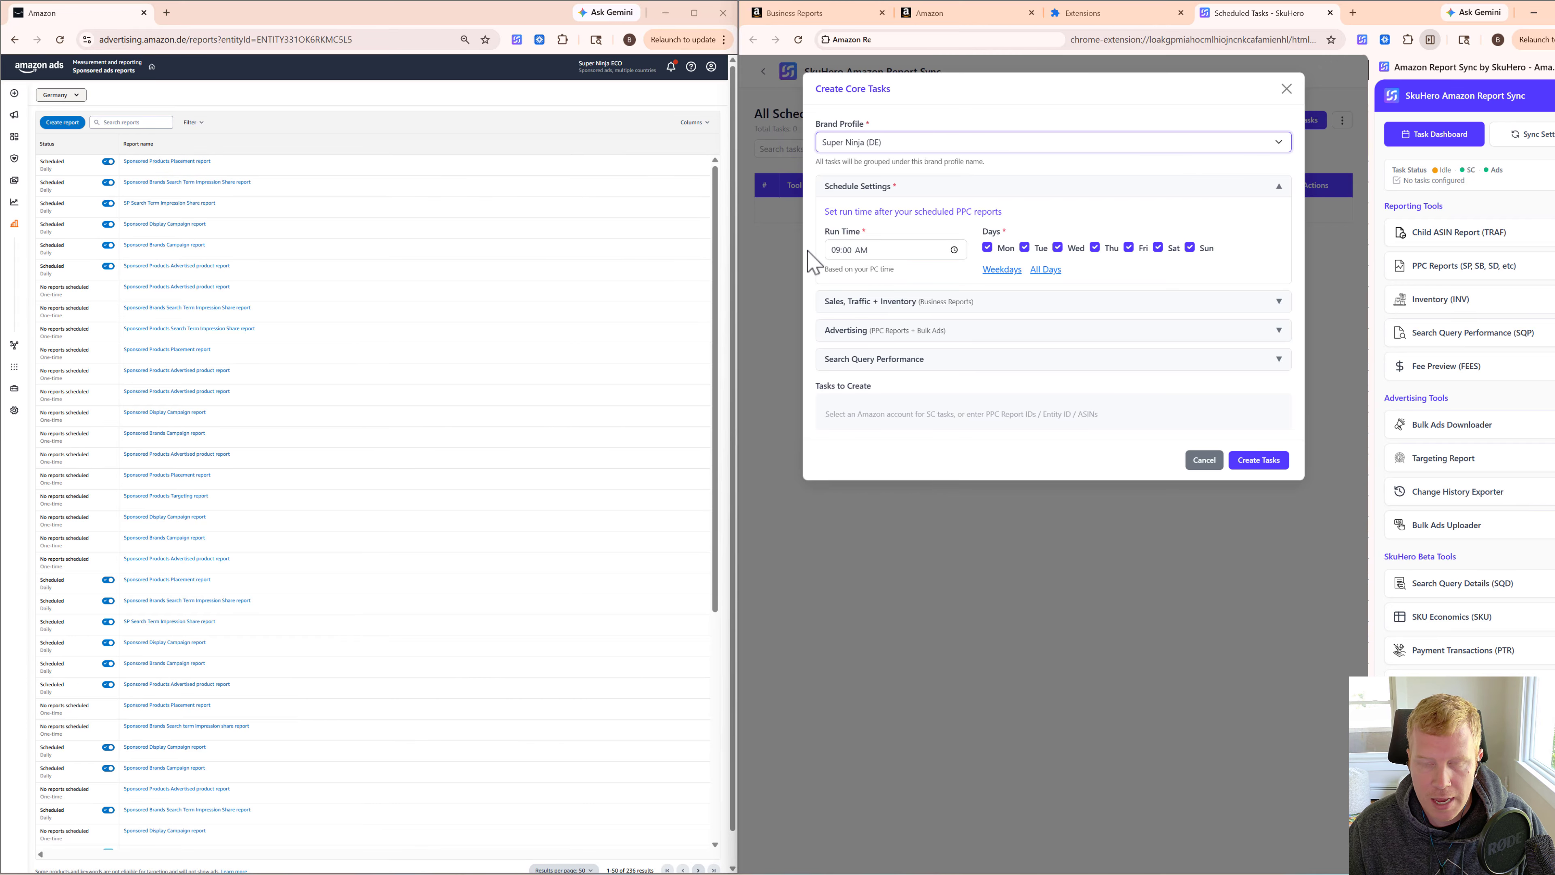
{"action": "left_click", "coordinate": [895, 254]}
{"action": "type", "text": "34"}
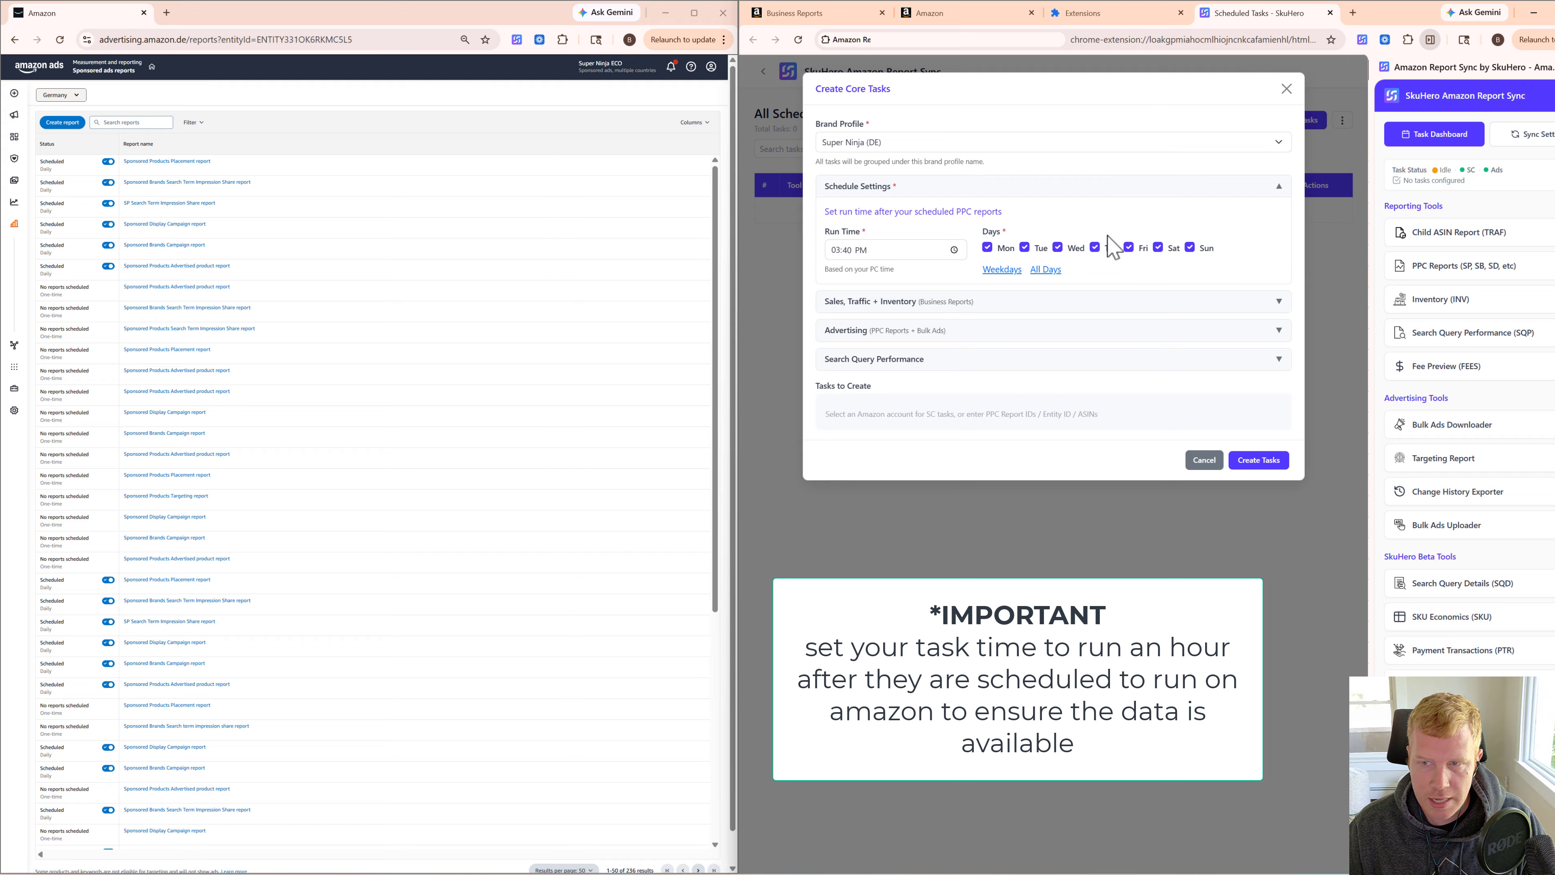
{"action": "left_click", "coordinate": [987, 304]}
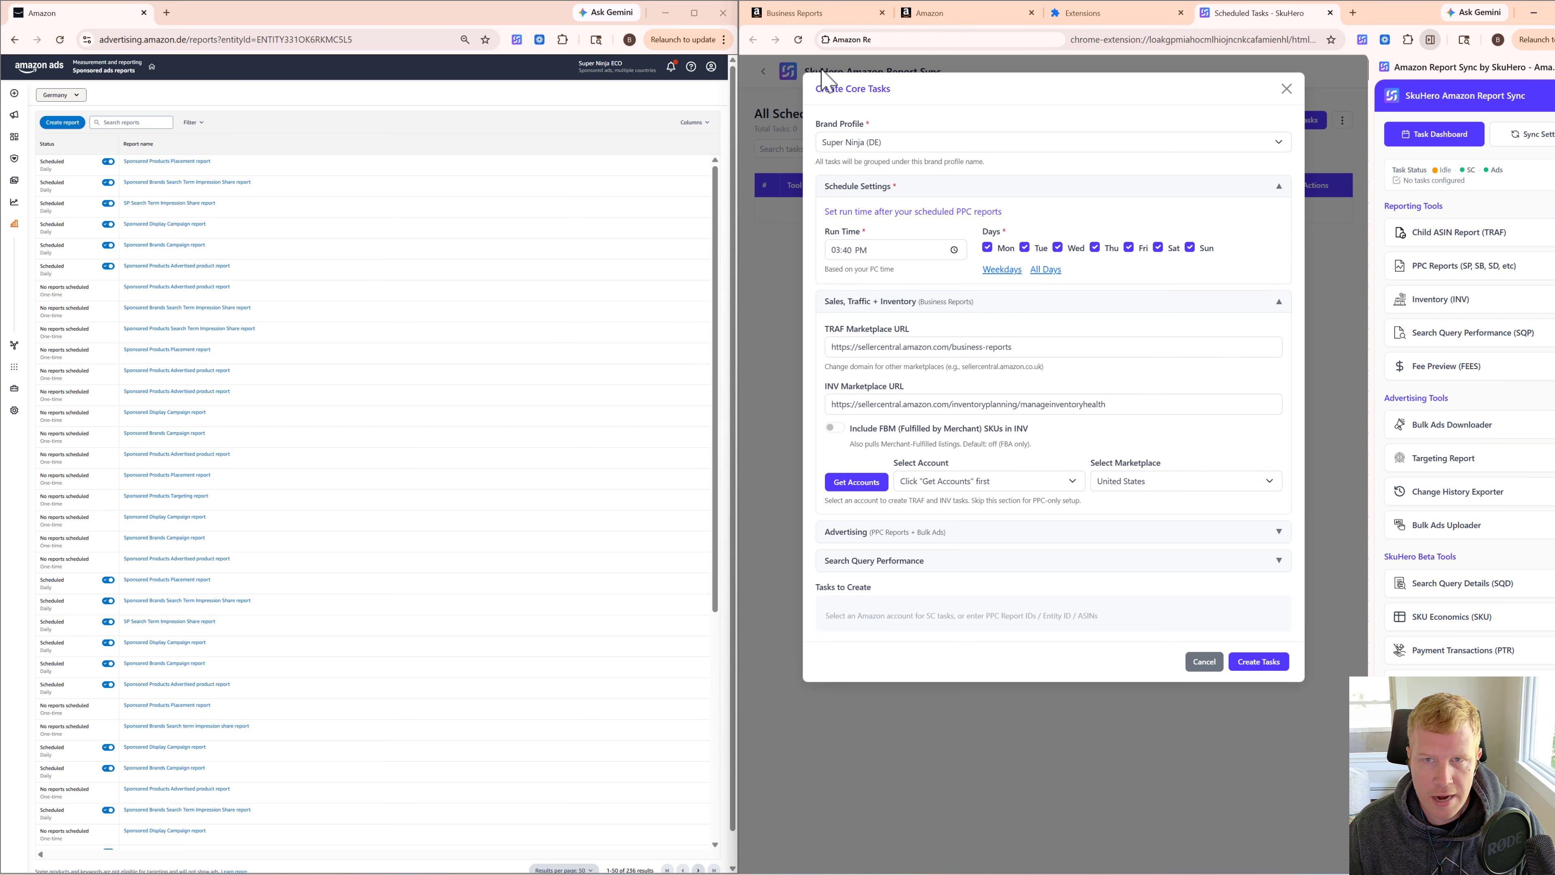
{"action": "left_click", "coordinate": [789, 13]}
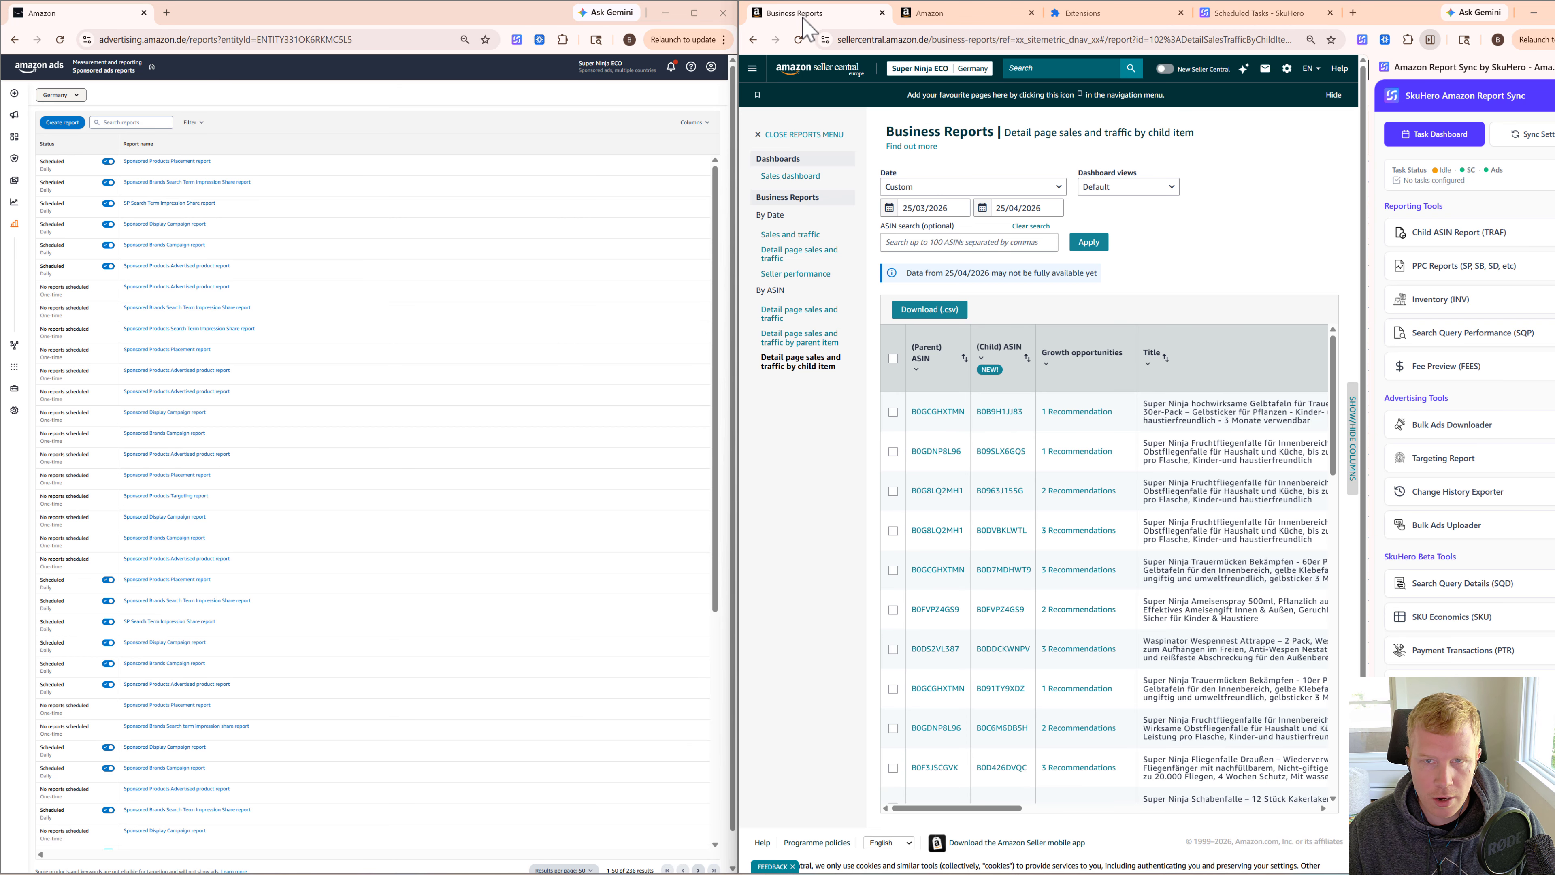
{"action": "left_click", "coordinate": [755, 71]}
{"action": "mouse_move", "coordinate": [790, 202]}
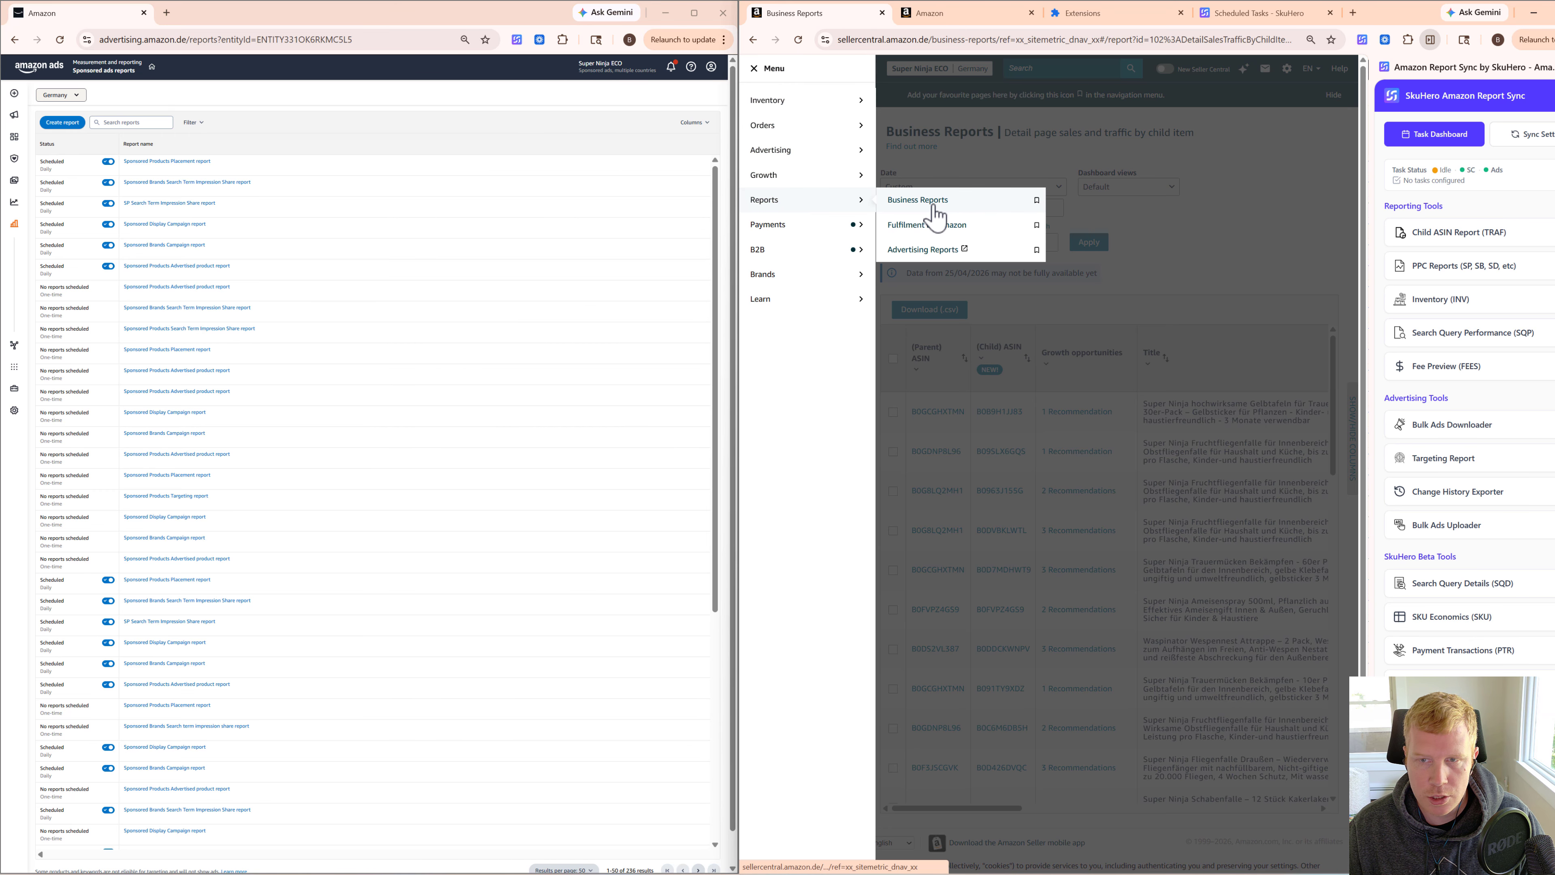
{"action": "left_click", "coordinate": [934, 206]}
{"action": "left_click", "coordinate": [958, 39]}
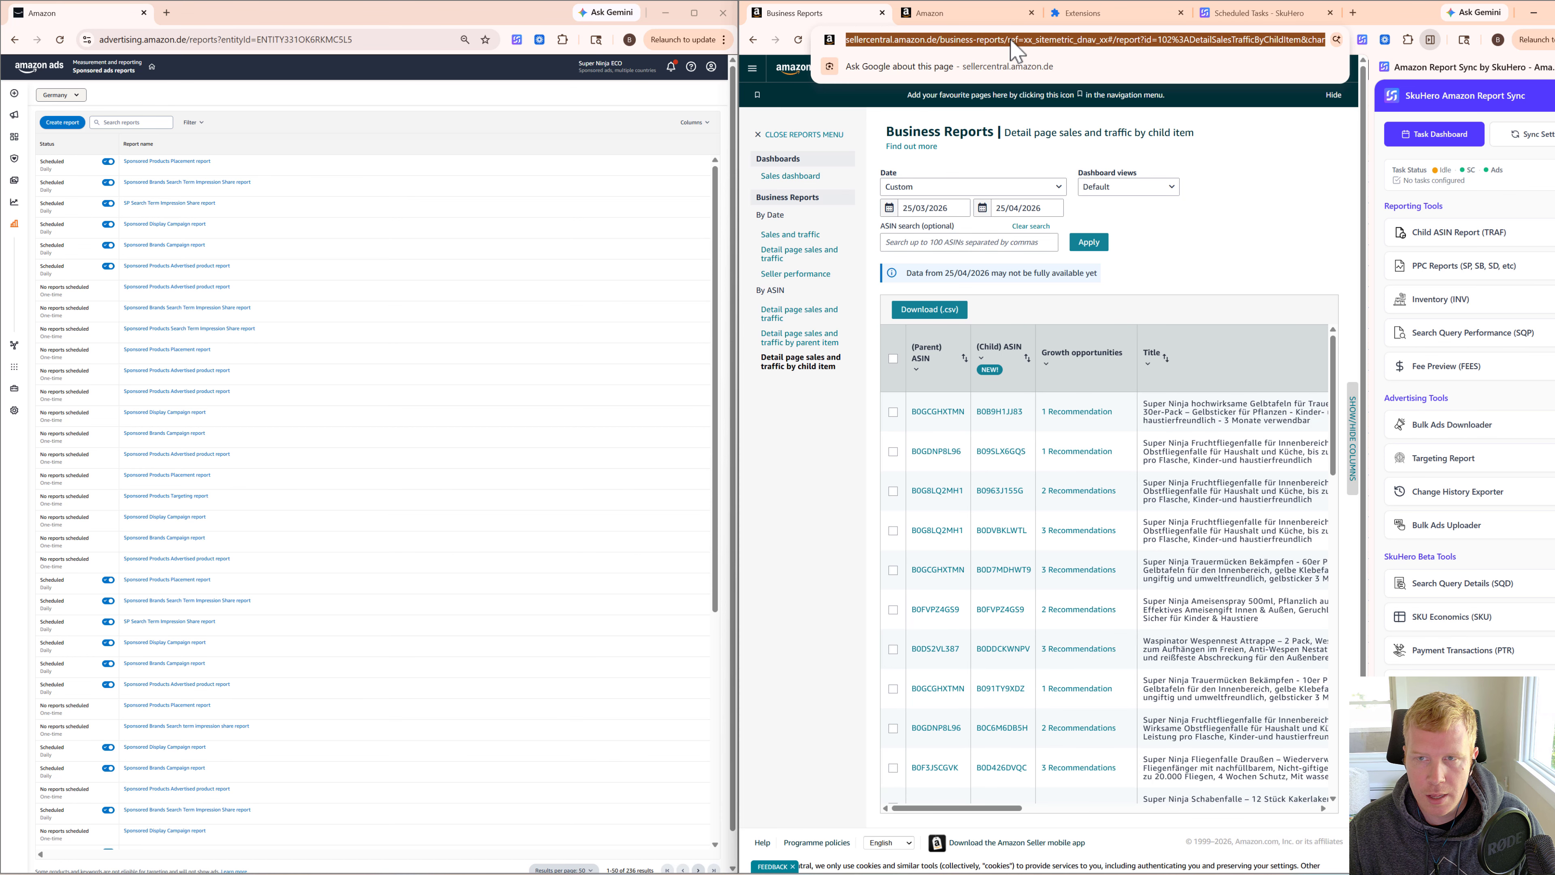
{"action": "left_click", "coordinate": [1038, 39]}
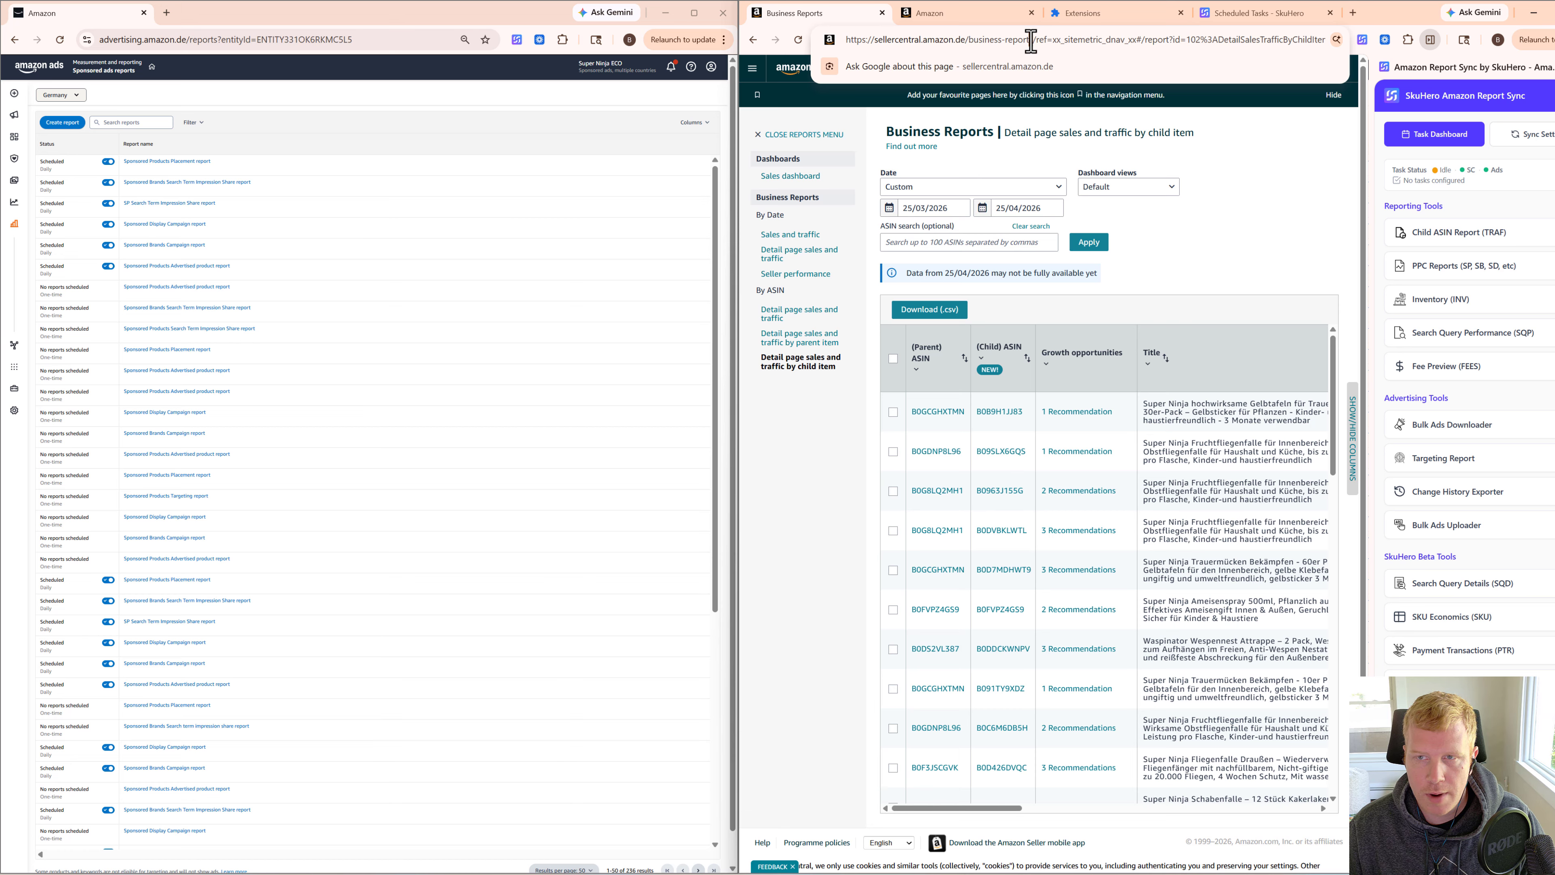
{"action": "left_click_drag", "start_coordinate": [1033, 40], "coordinate": [772, 46]}
{"action": "key", "text": "ctrl+c"}
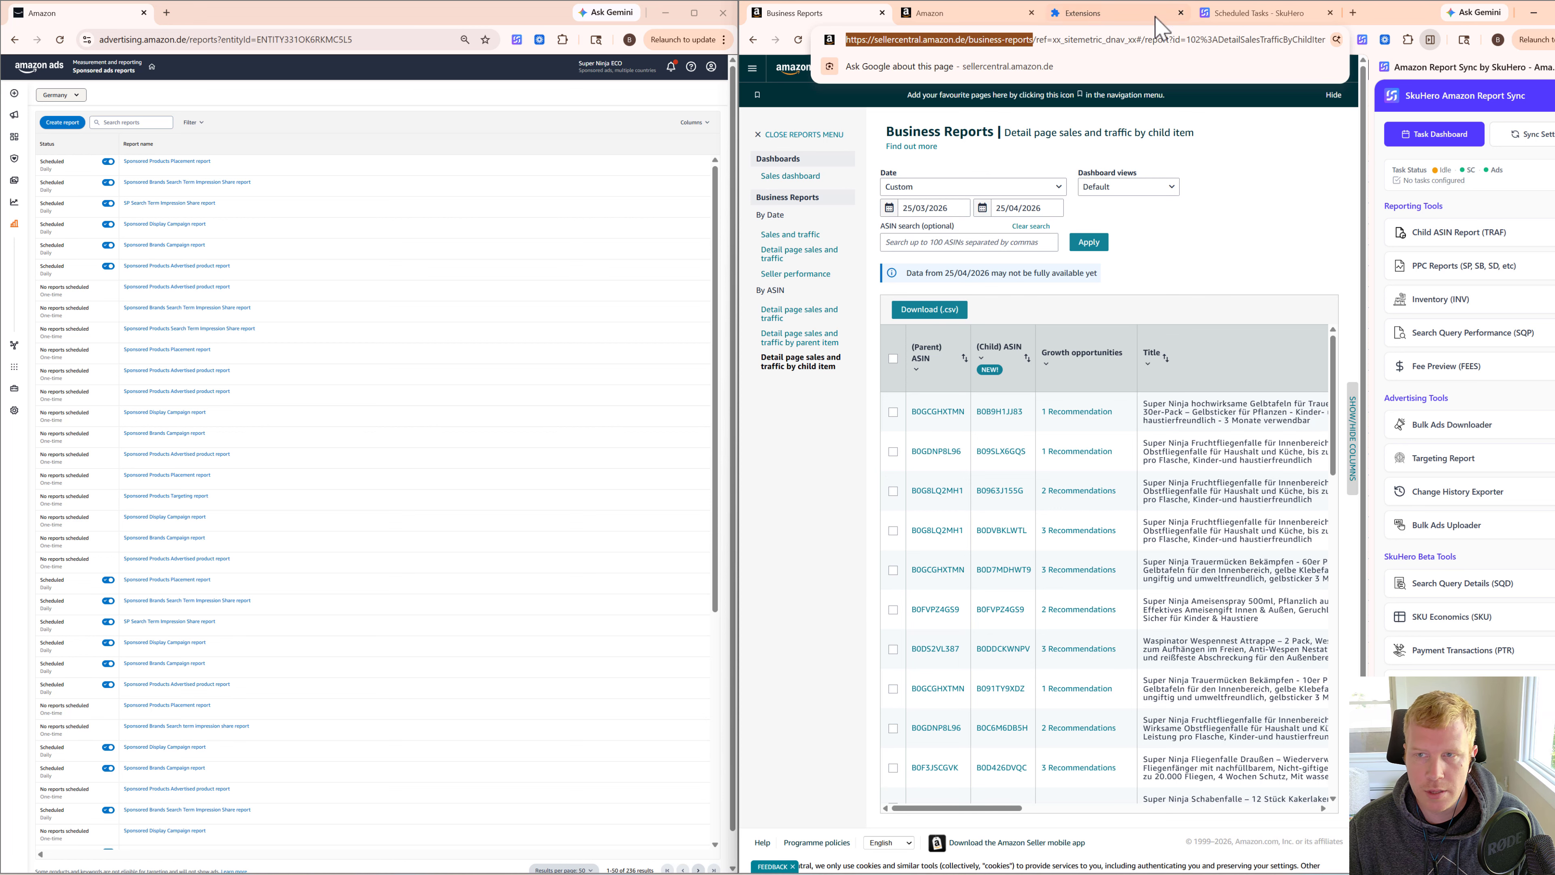
{"action": "left_click", "coordinate": [1303, 14]}
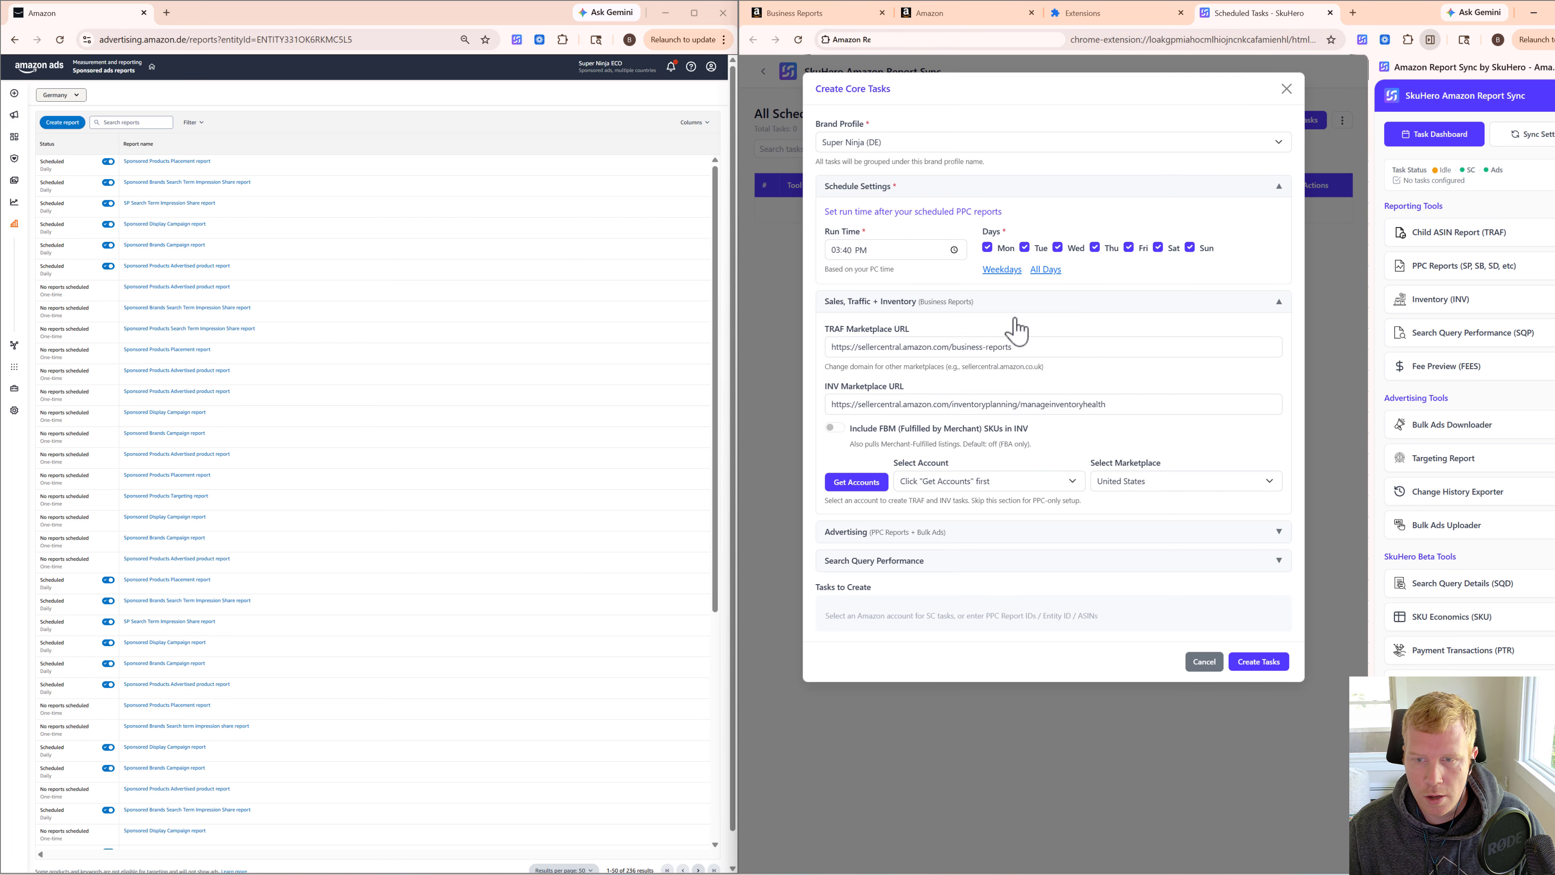
{"action": "left_click", "coordinate": [1008, 348]}
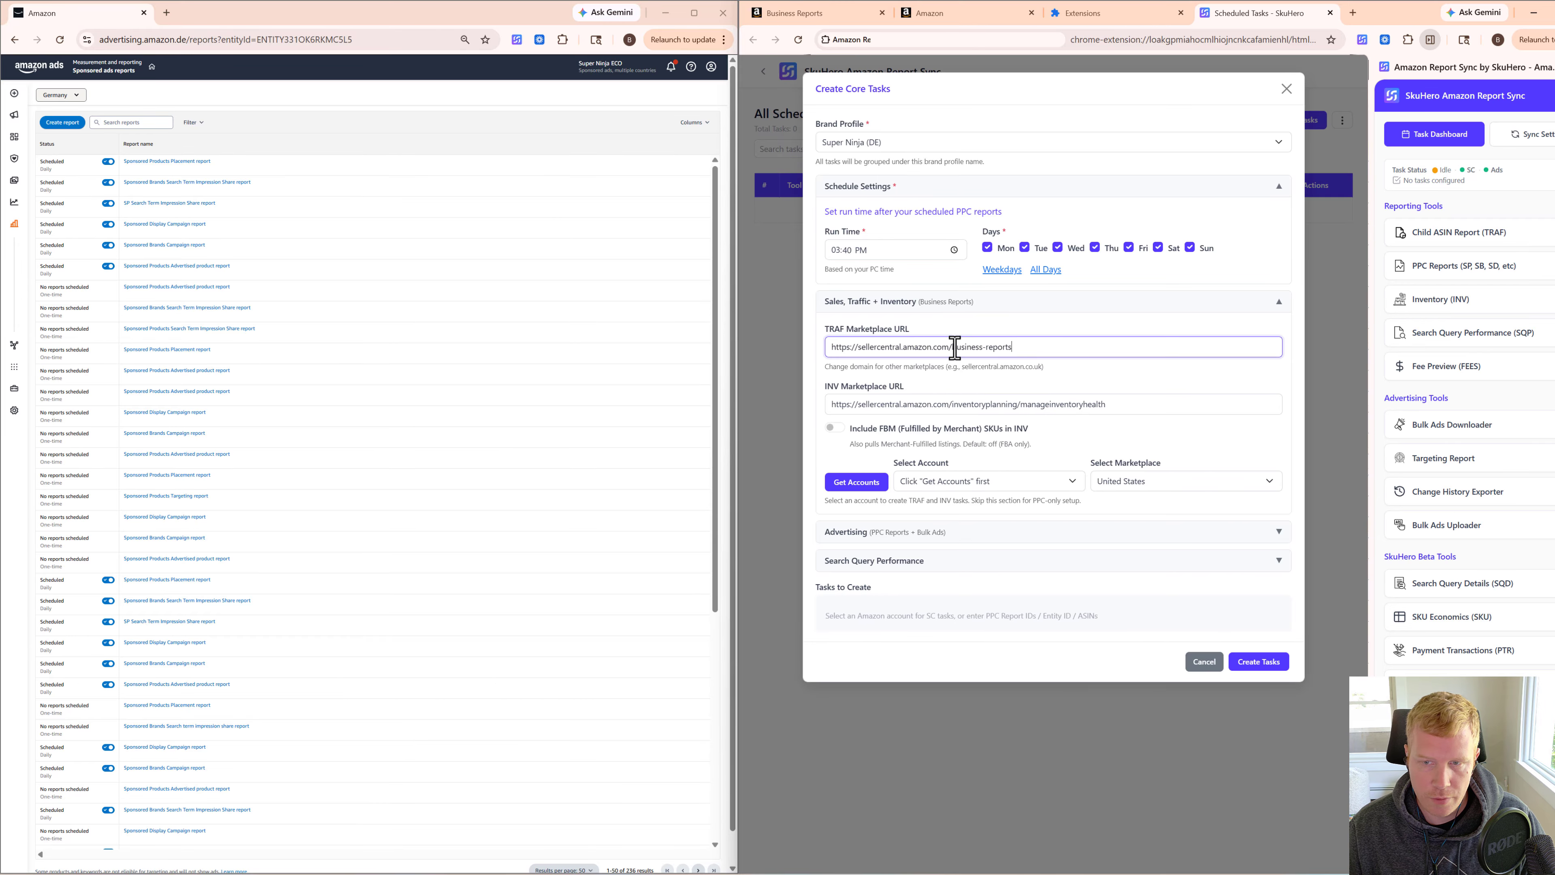
{"action": "left_click_drag", "start_coordinate": [1009, 351], "coordinate": [795, 348]}
{"action": "key", "text": "ctrl+v"}
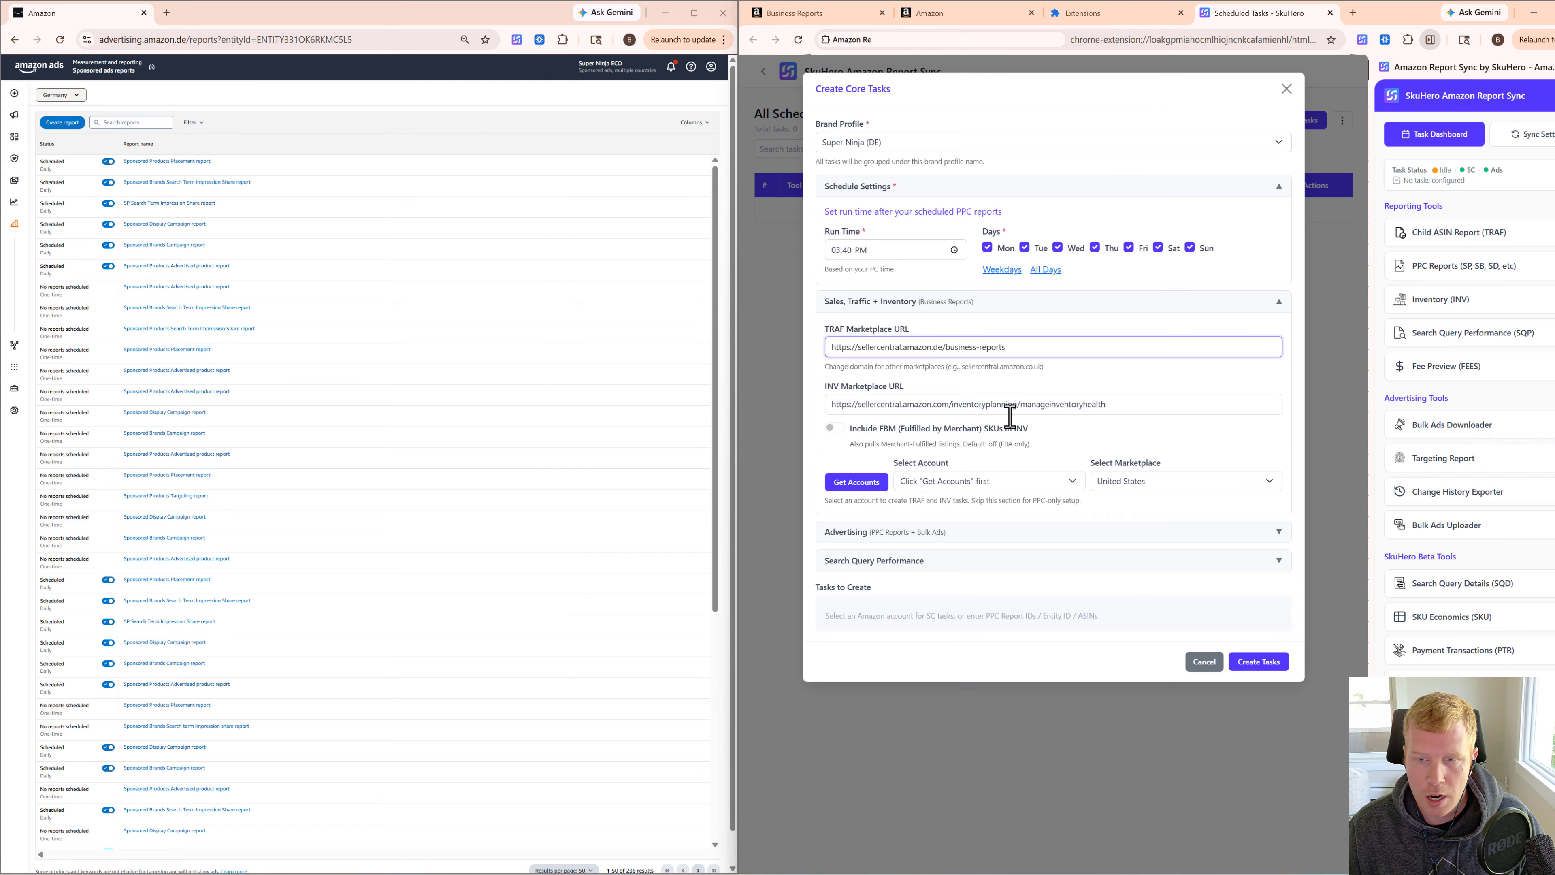
{"action": "left_click", "coordinate": [950, 13]}
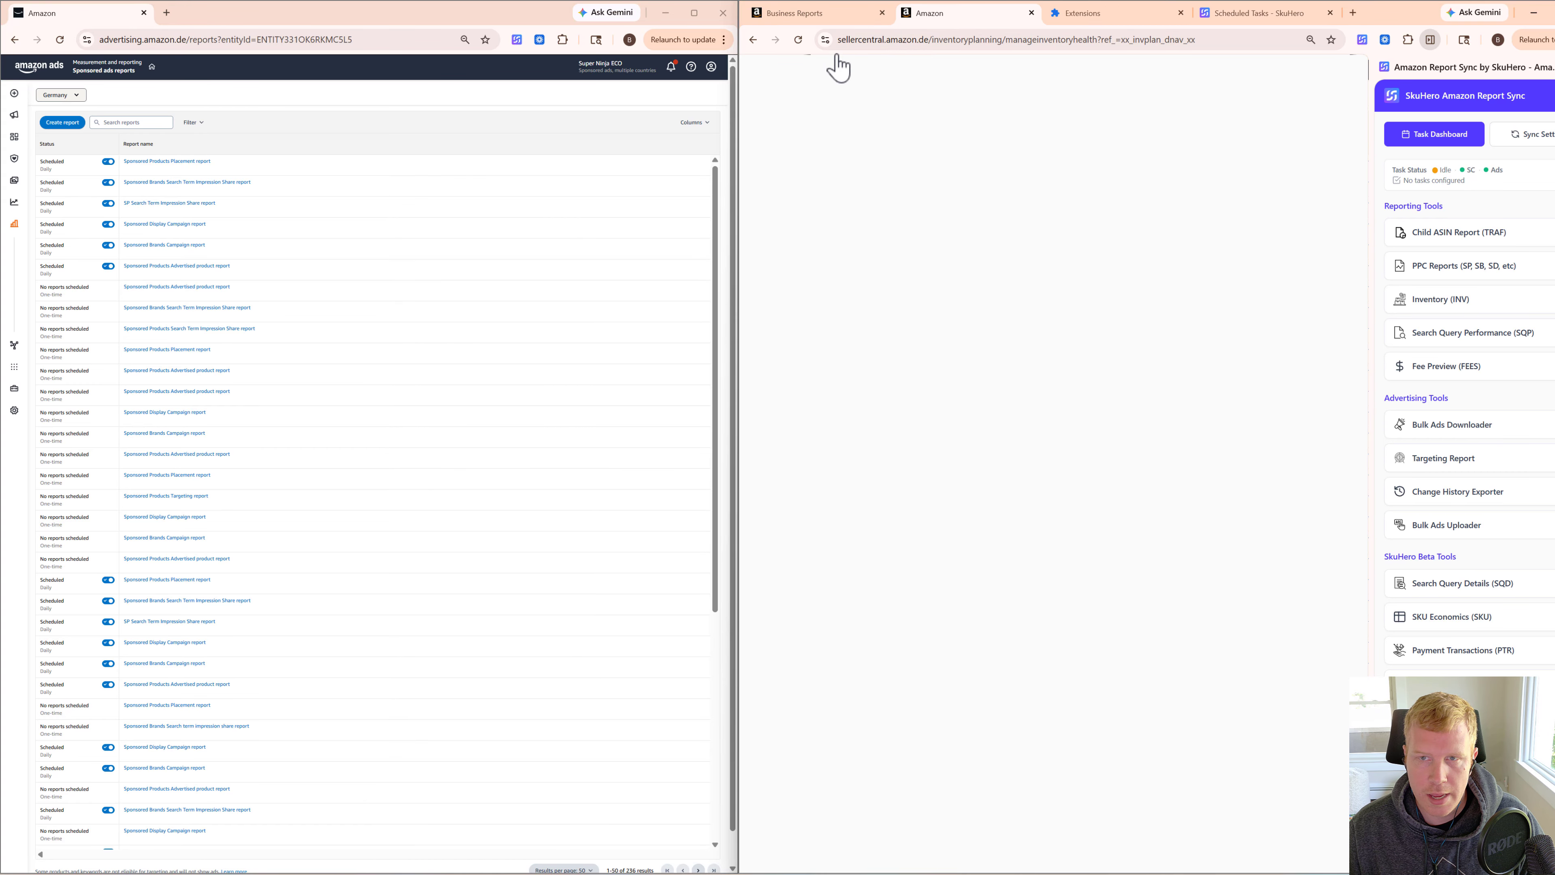
{"action": "left_click", "coordinate": [753, 68]}
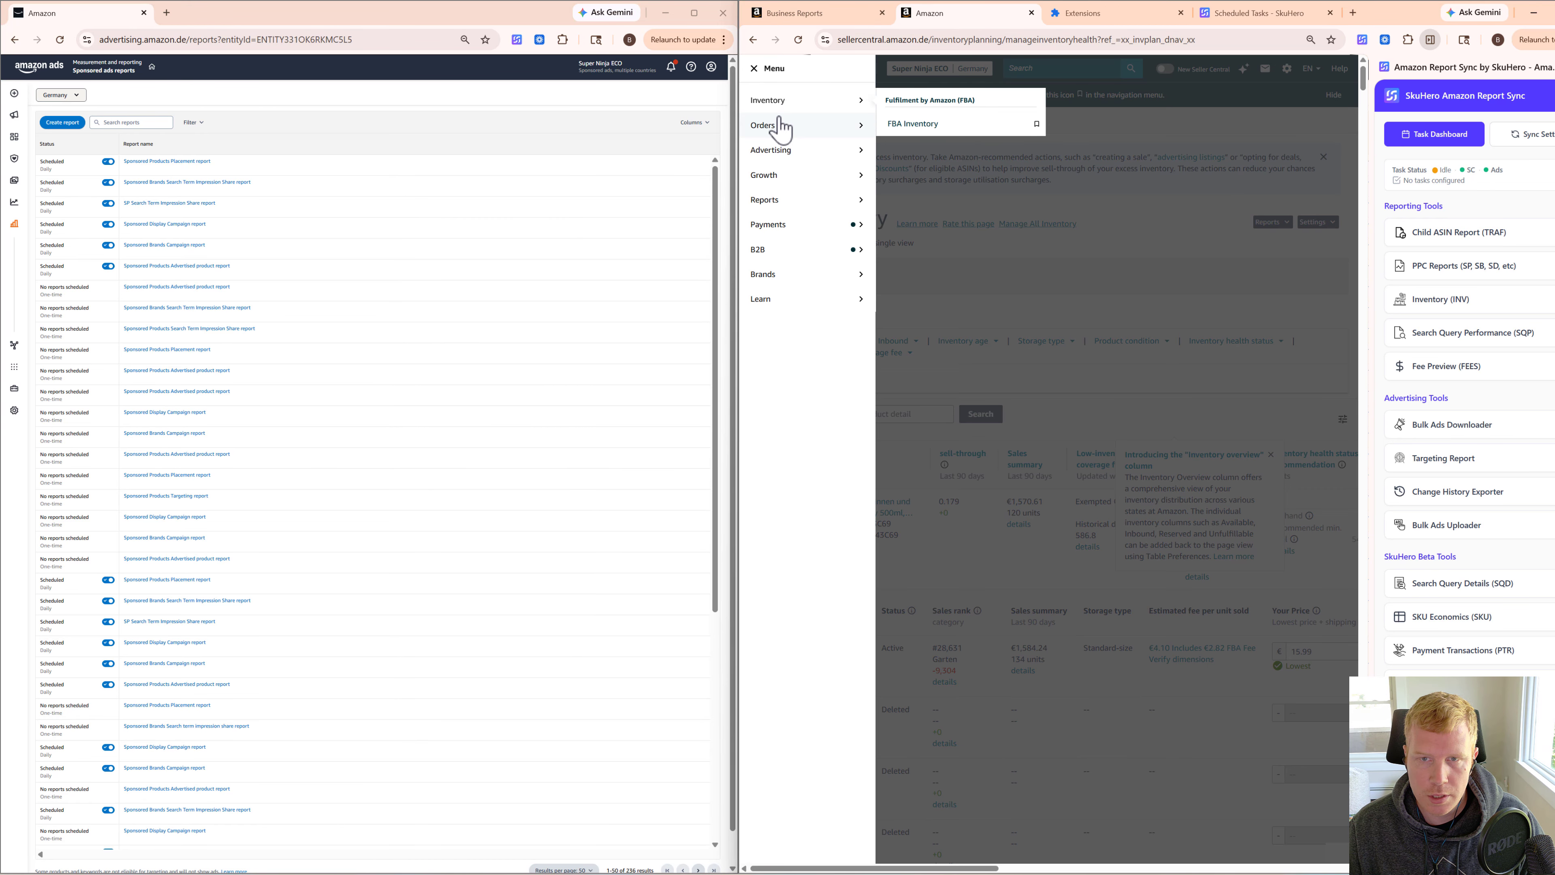
{"action": "mouse_move", "coordinate": [778, 111]}
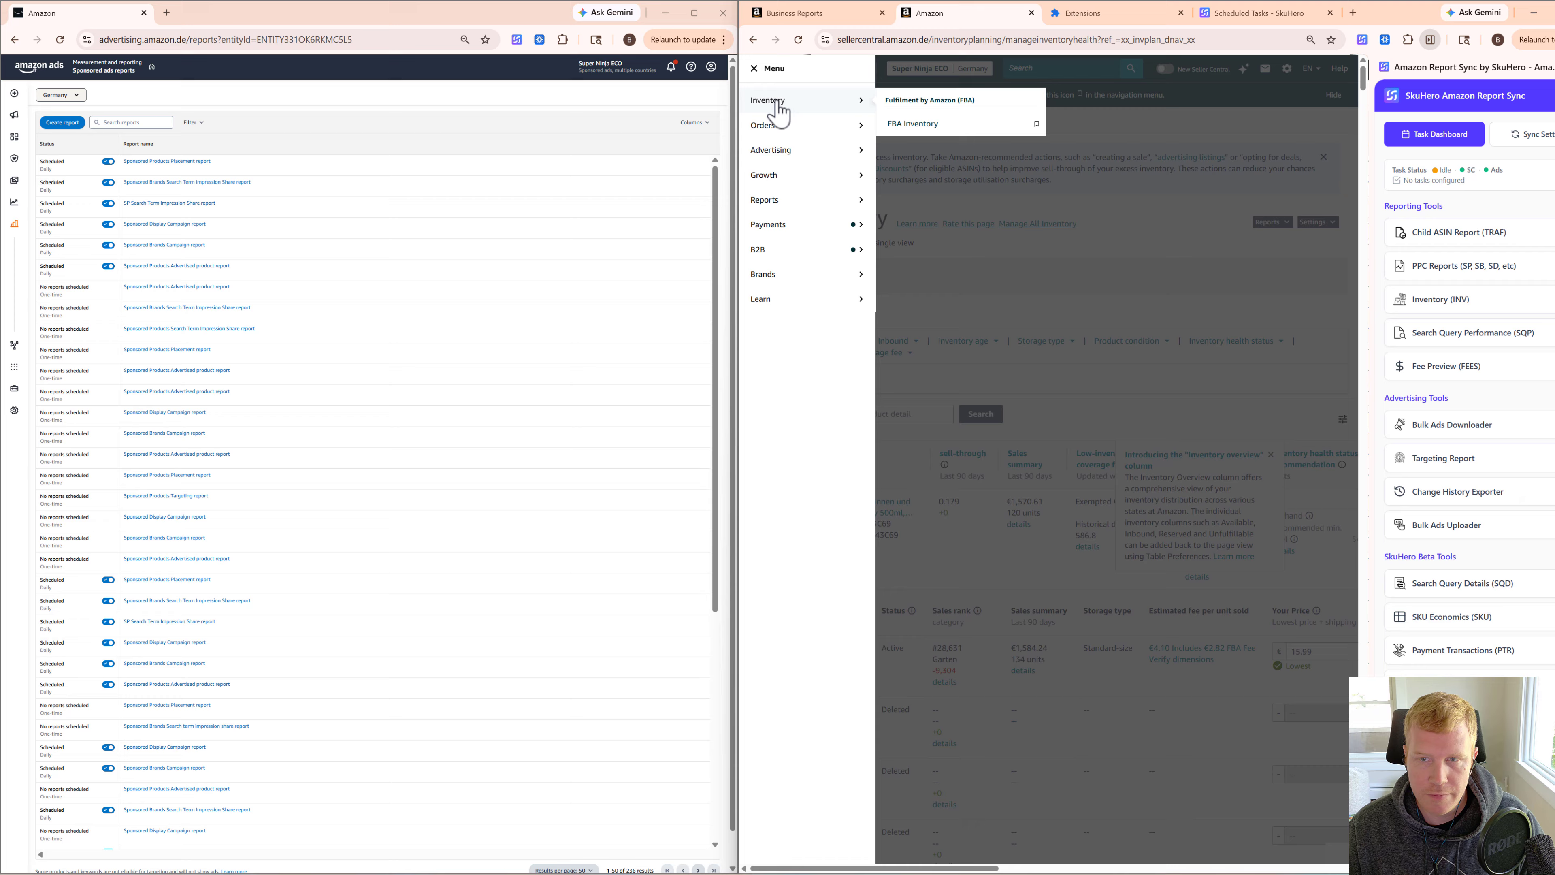
{"action": "left_click", "coordinate": [988, 126]}
{"action": "left_click", "coordinate": [983, 39]}
{"action": "left_click", "coordinate": [1086, 40]}
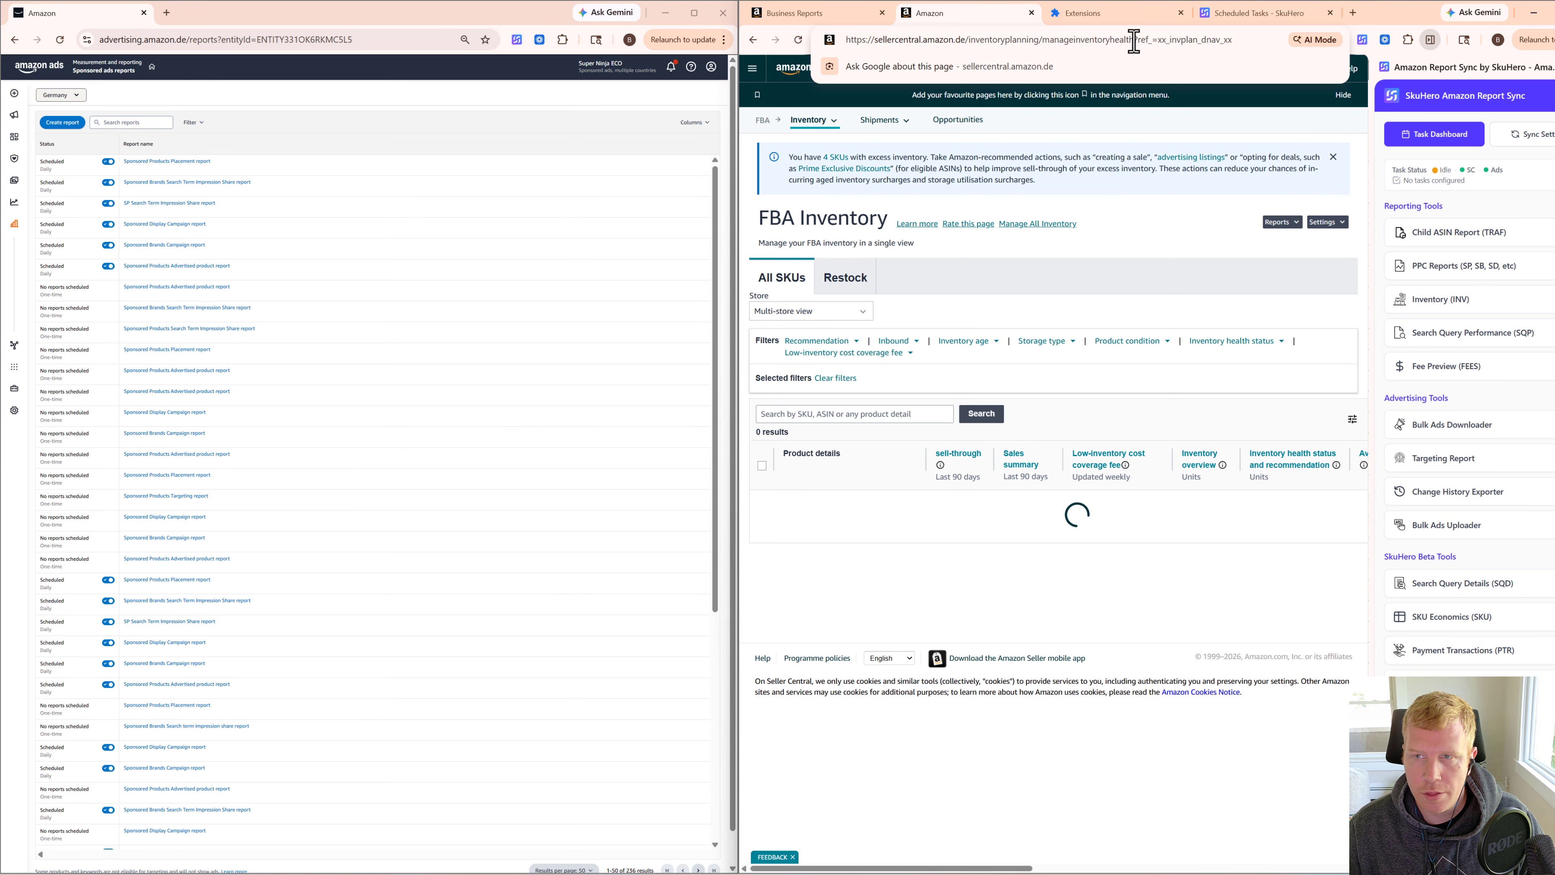
{"action": "left_click_drag", "start_coordinate": [1132, 39], "coordinate": [762, 44]}
{"action": "key", "text": "ctrl+c"}
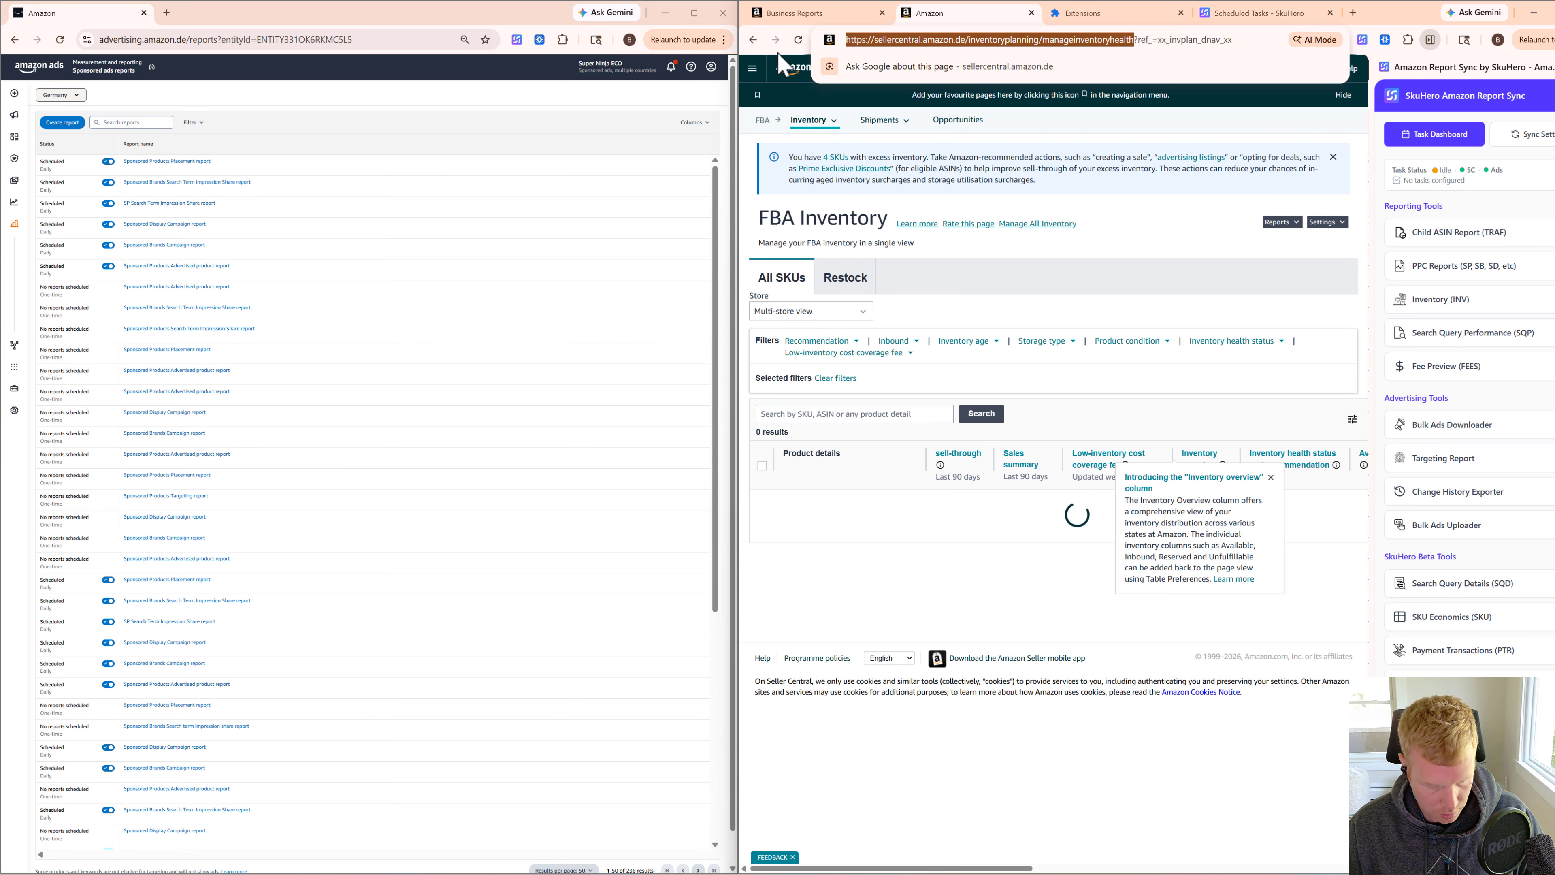
{"action": "left_click", "coordinate": [1255, 13]}
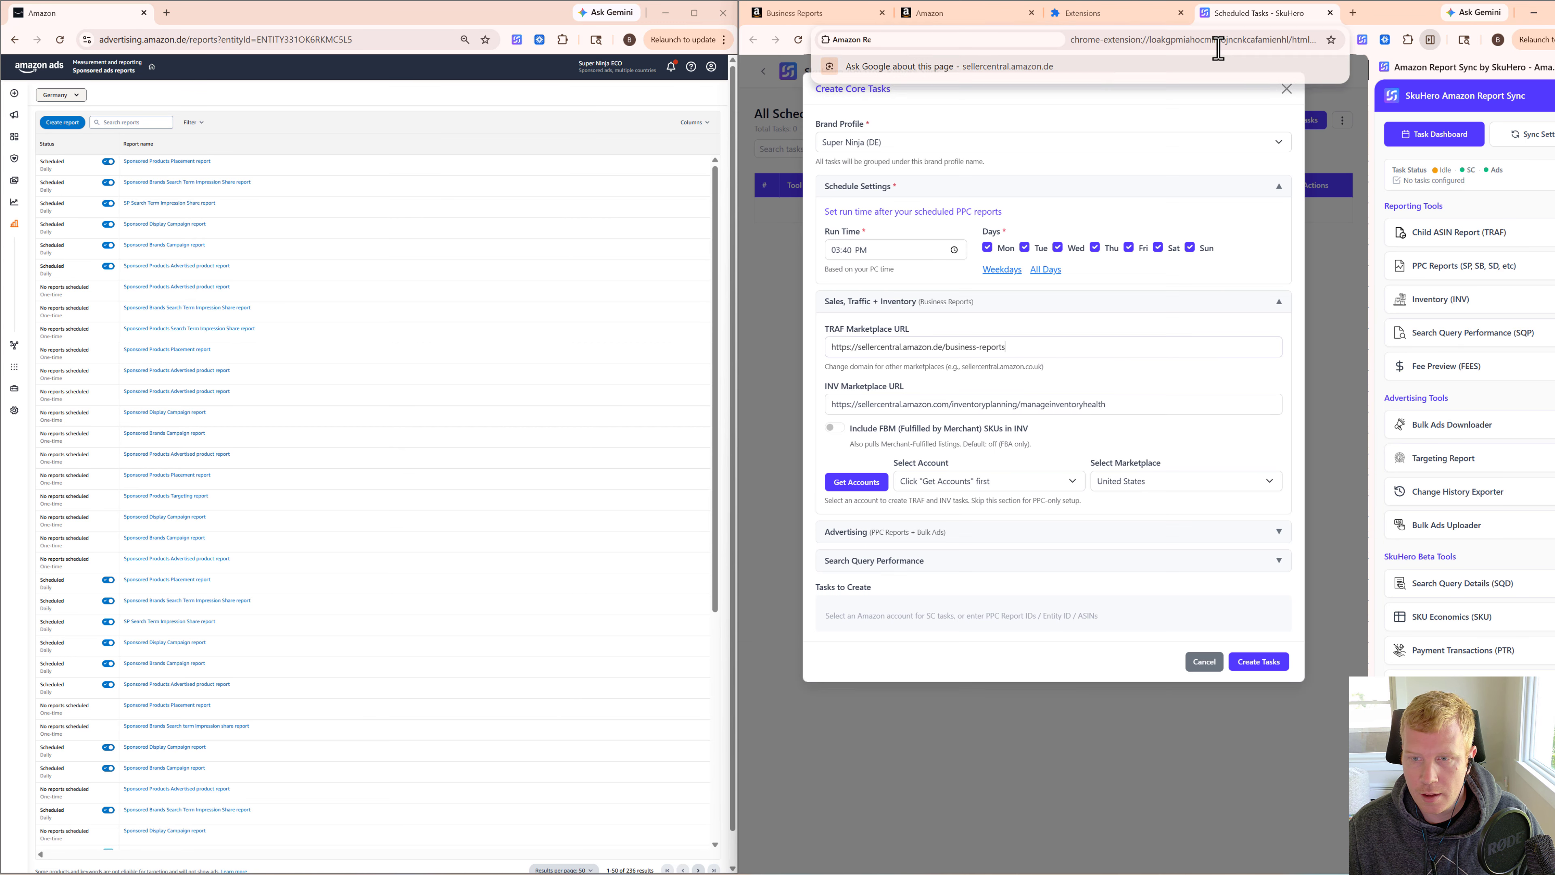
{"action": "left_click", "coordinate": [1132, 400]}
{"action": "key", "text": "ctrl+a"}
{"action": "key", "text": "ctrl+v"}
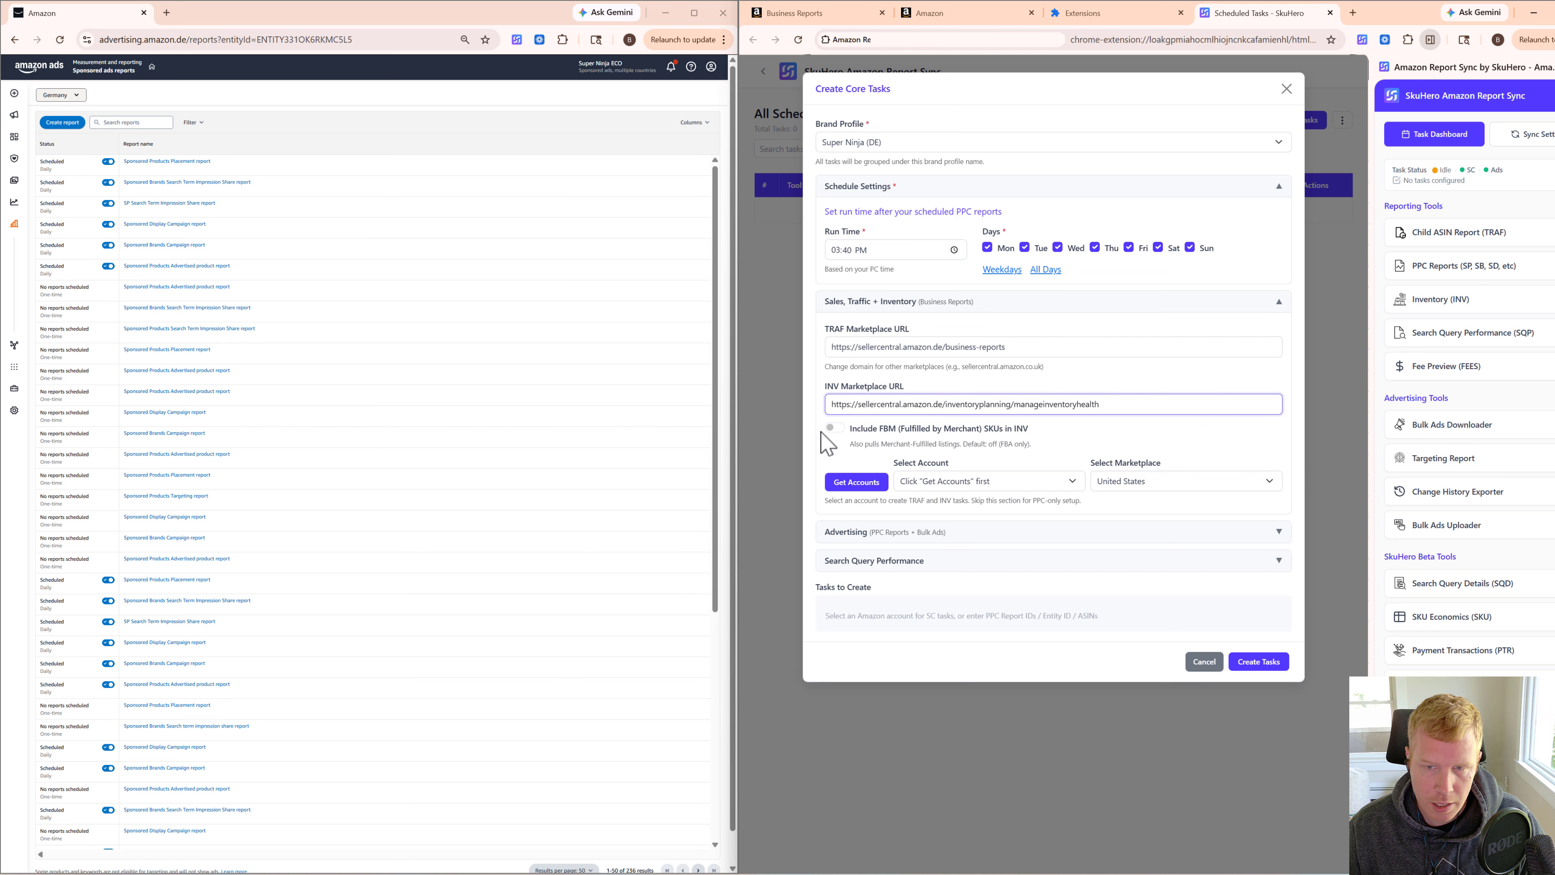
Step: Load the Amazon accounts and choose Super Ninja ECO with the Germany marketplace for the Sales, Traffic + Inventory tasks
{"action": "left_click", "coordinate": [860, 489]}
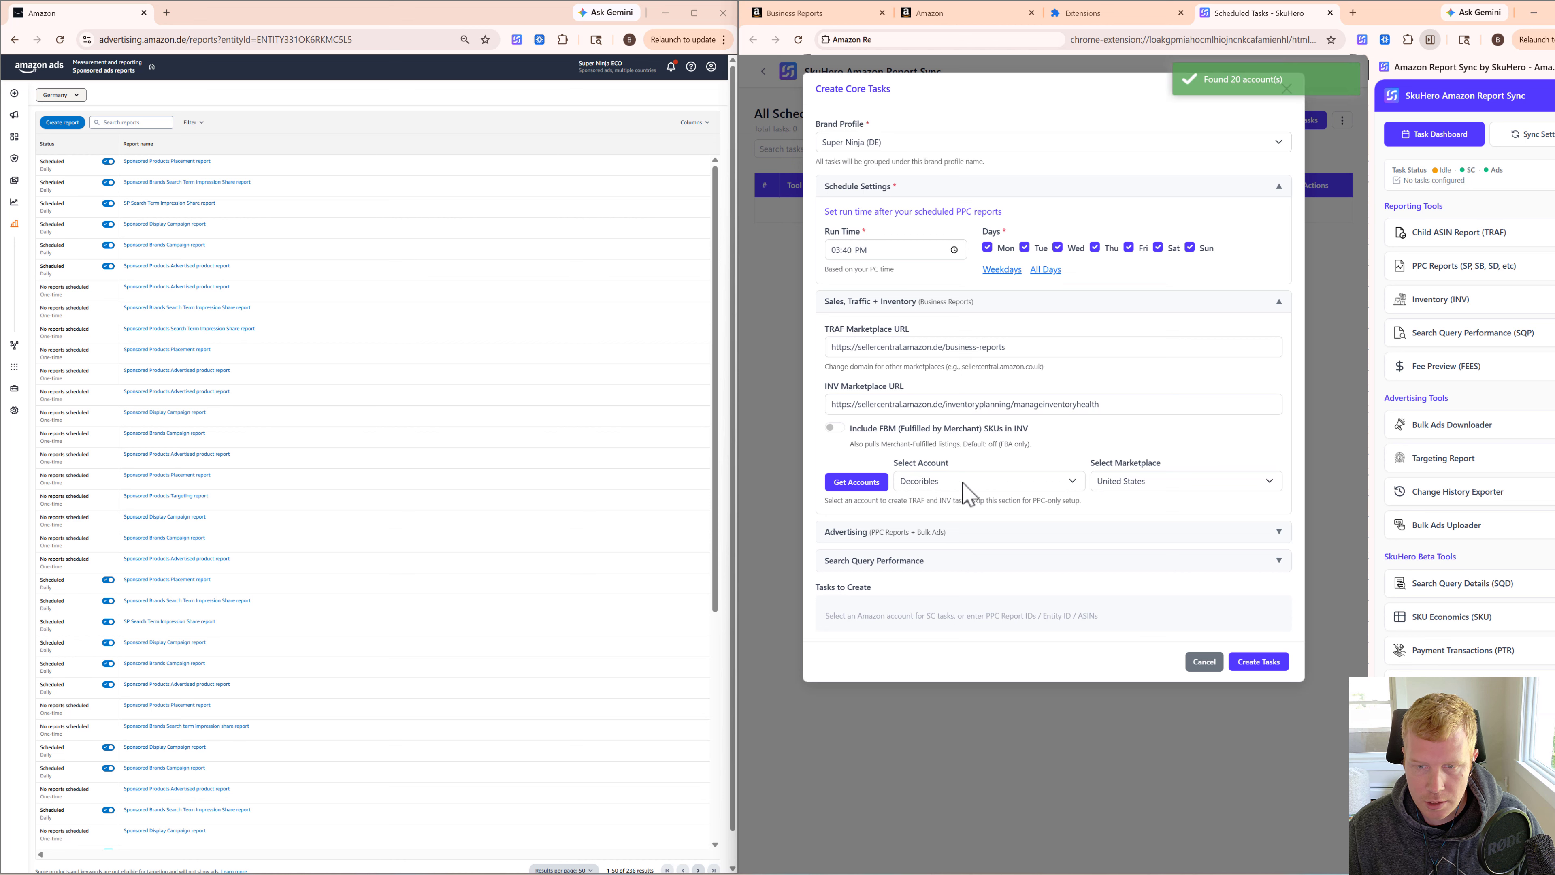
{"action": "left_click", "coordinate": [1154, 482]}
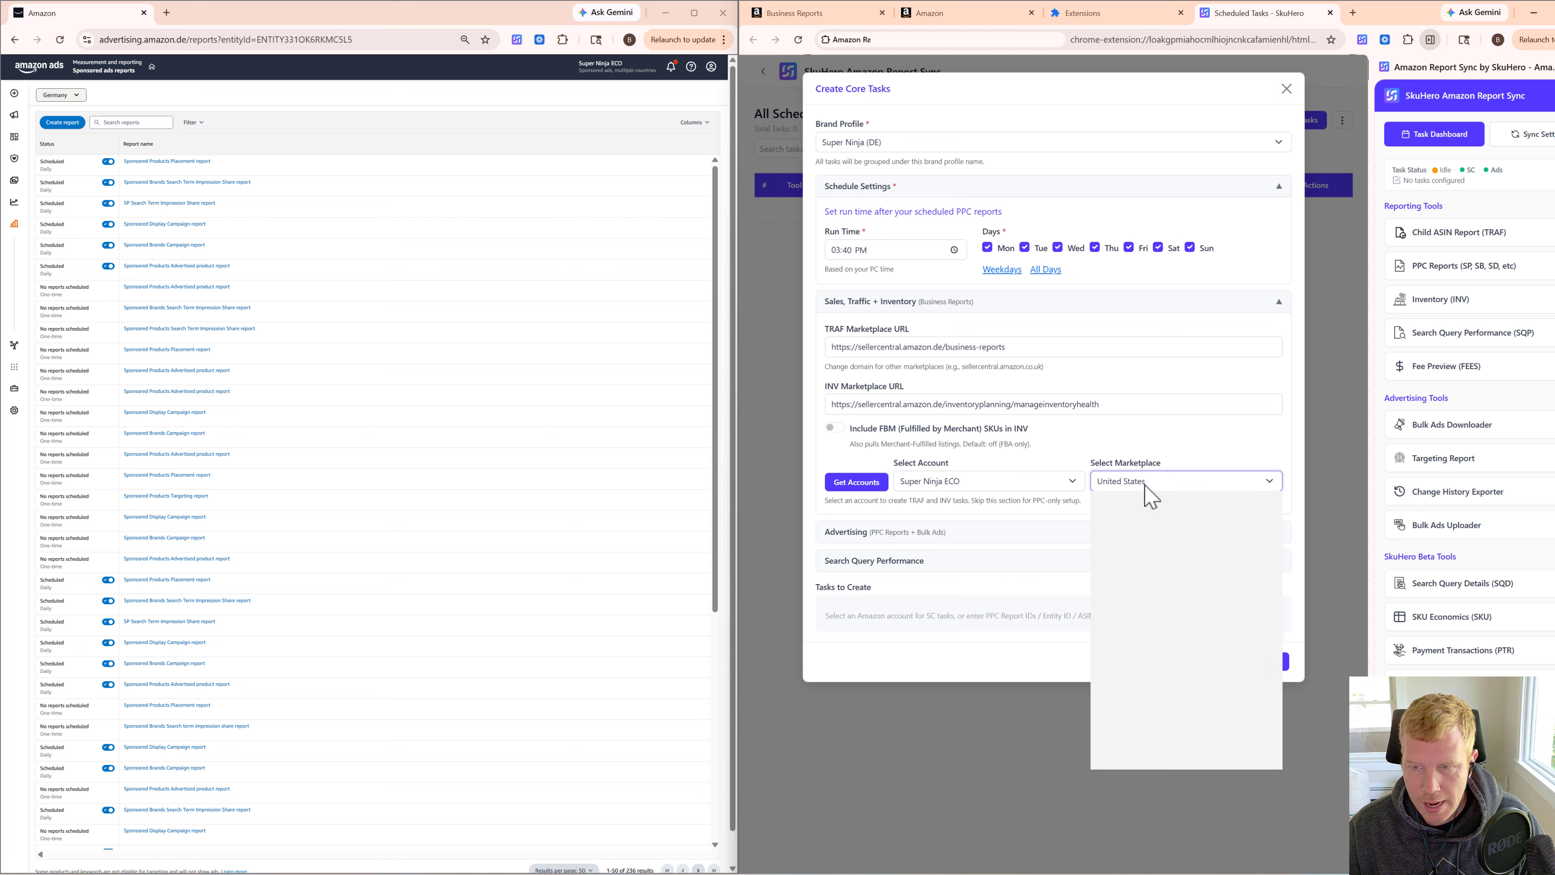
{"action": "left_click", "coordinate": [1141, 582]}
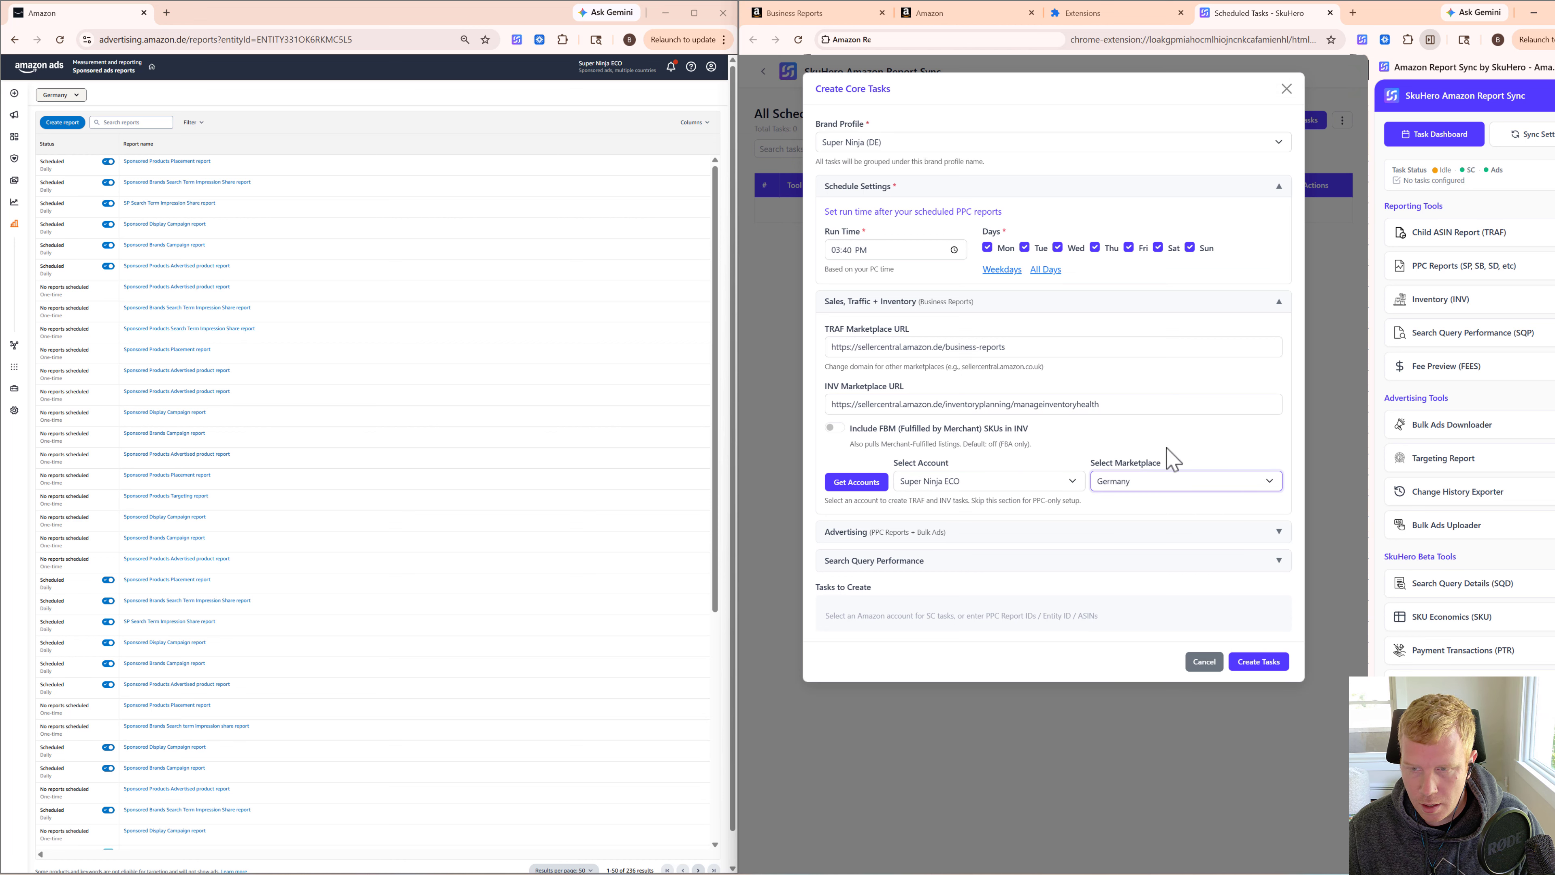
Step: Expand the Advertising settings and fill SP Report ID with the copied link of the scheduled Sponsored Products Advertised product report
{"action": "left_click", "coordinate": [943, 539]}
{"action": "scroll", "coordinate": [943, 539], "scroll_direction": "down", "scroll_amount": 2}
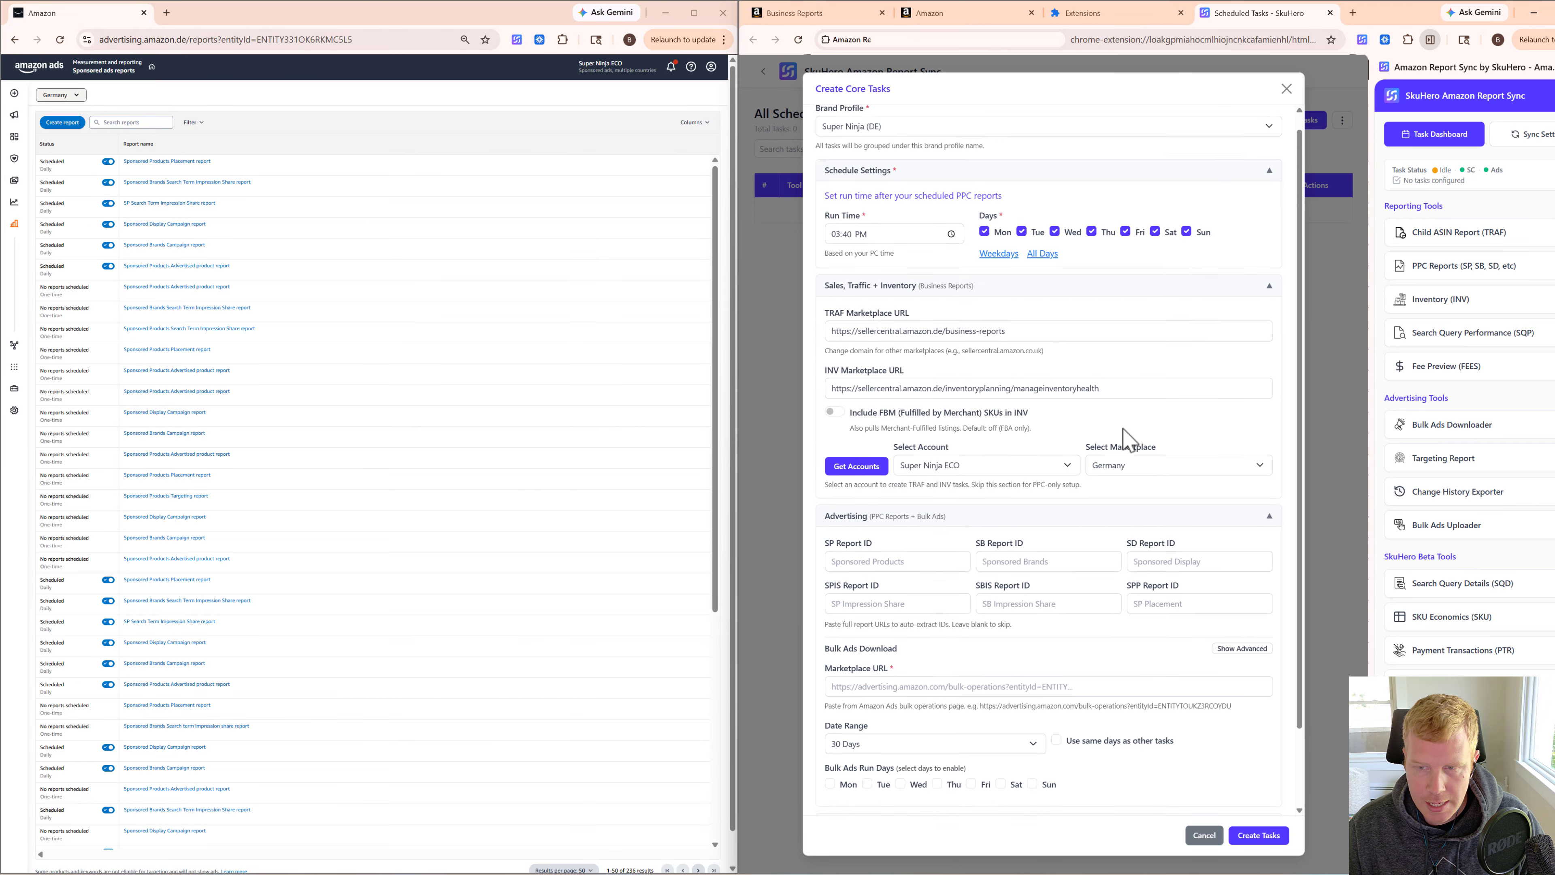
{"action": "right_click", "coordinate": [187, 265]}
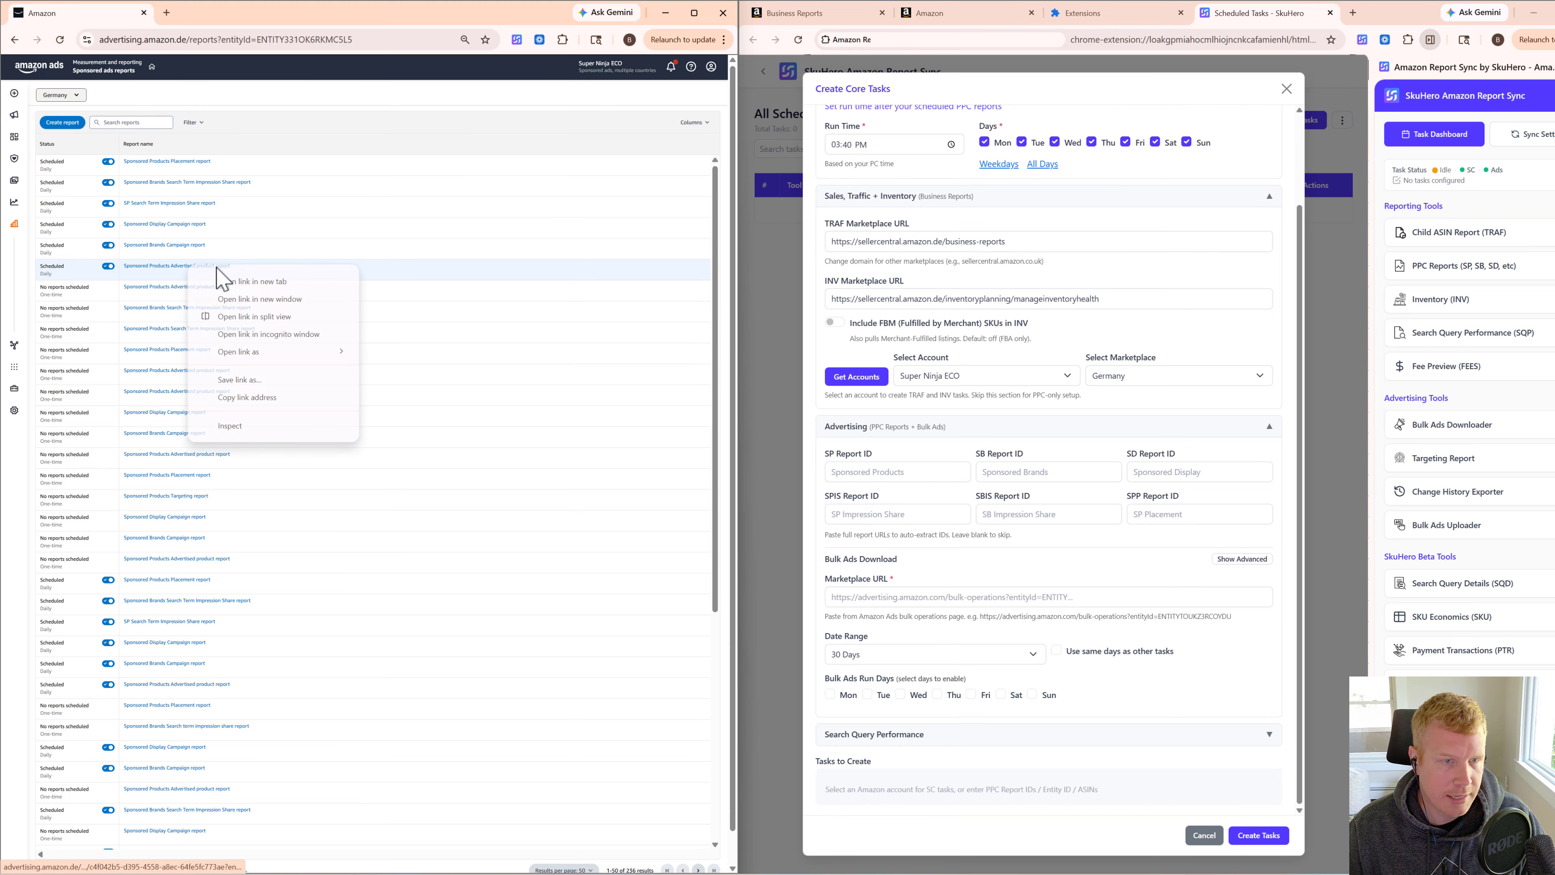
{"action": "left_click", "coordinate": [258, 396]}
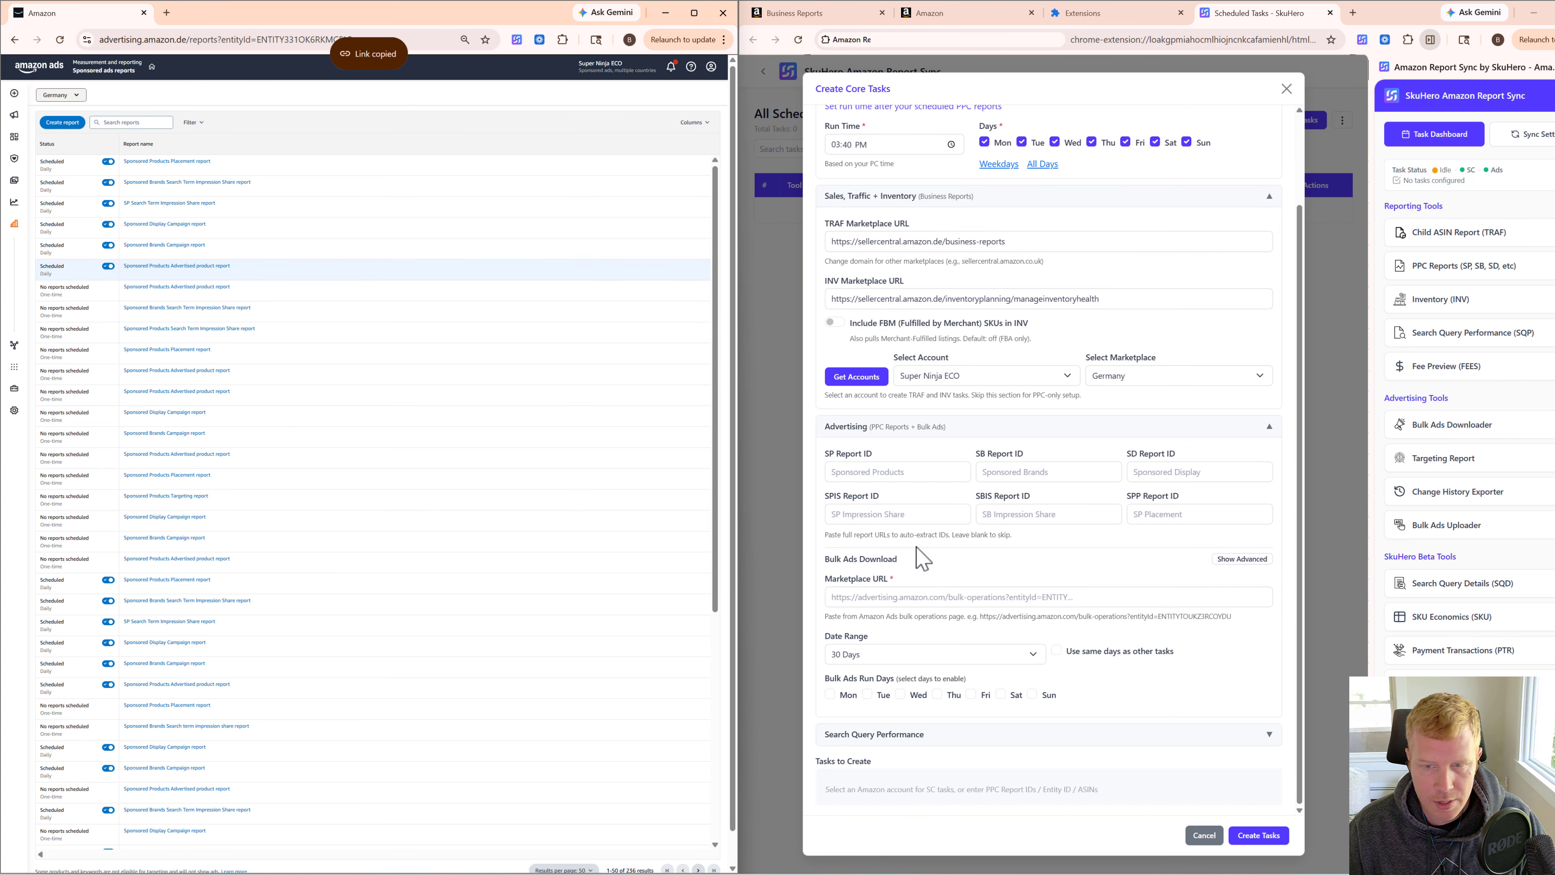
{"action": "left_click", "coordinate": [860, 471]}
{"action": "key", "text": "ctrl+v"}
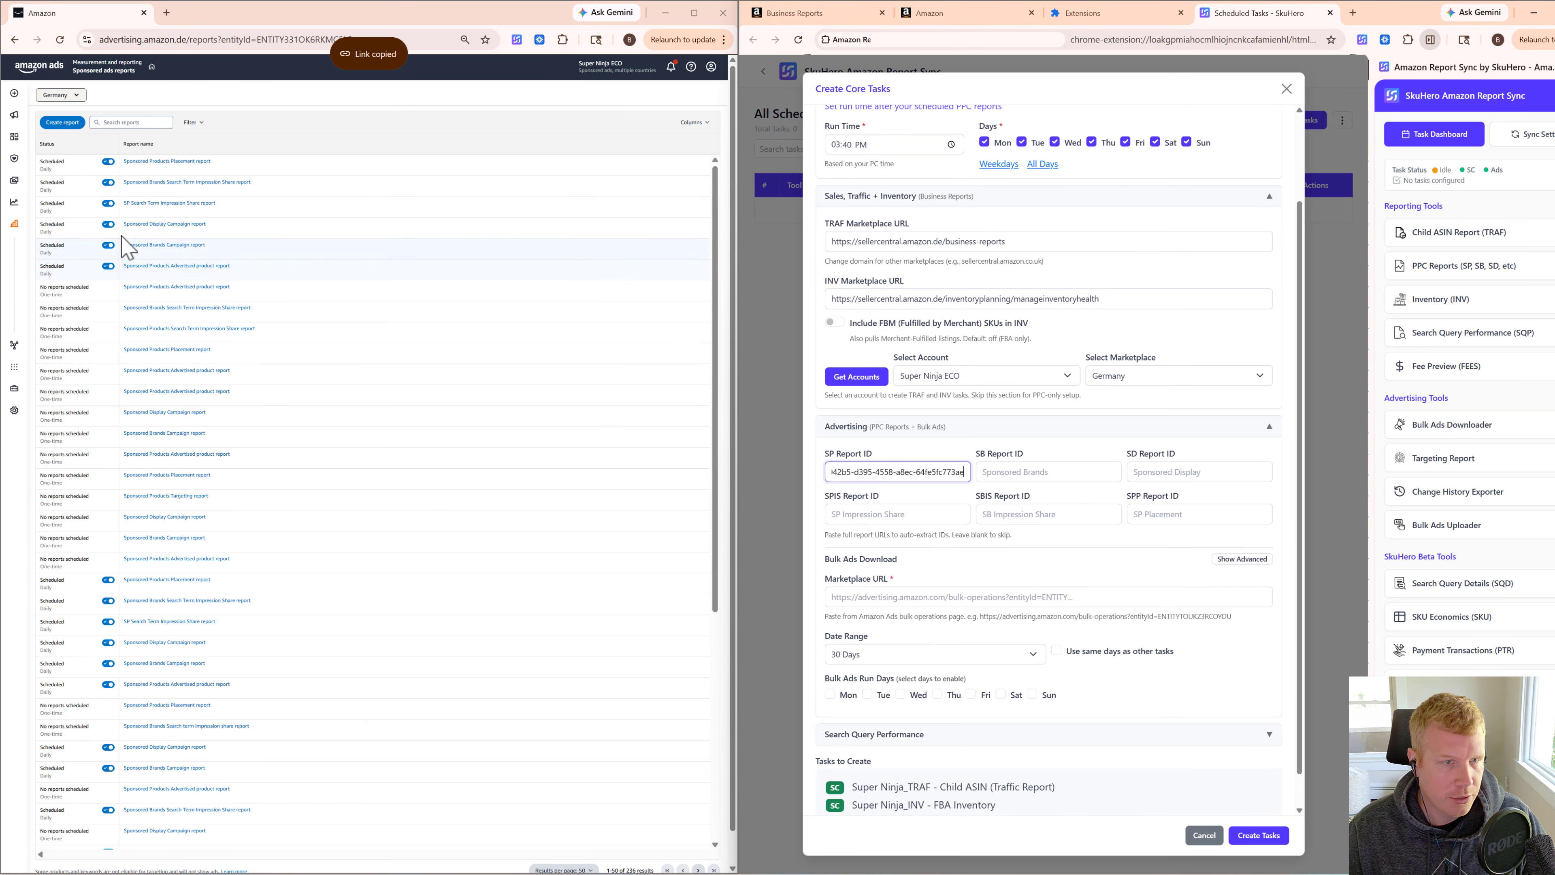
Step: Fill SB Report ID and SD Report ID with the copied links of the scheduled Sponsored Brands Campaign and Sponsored Display Campaign reports
{"action": "right_click", "coordinate": [158, 249]}
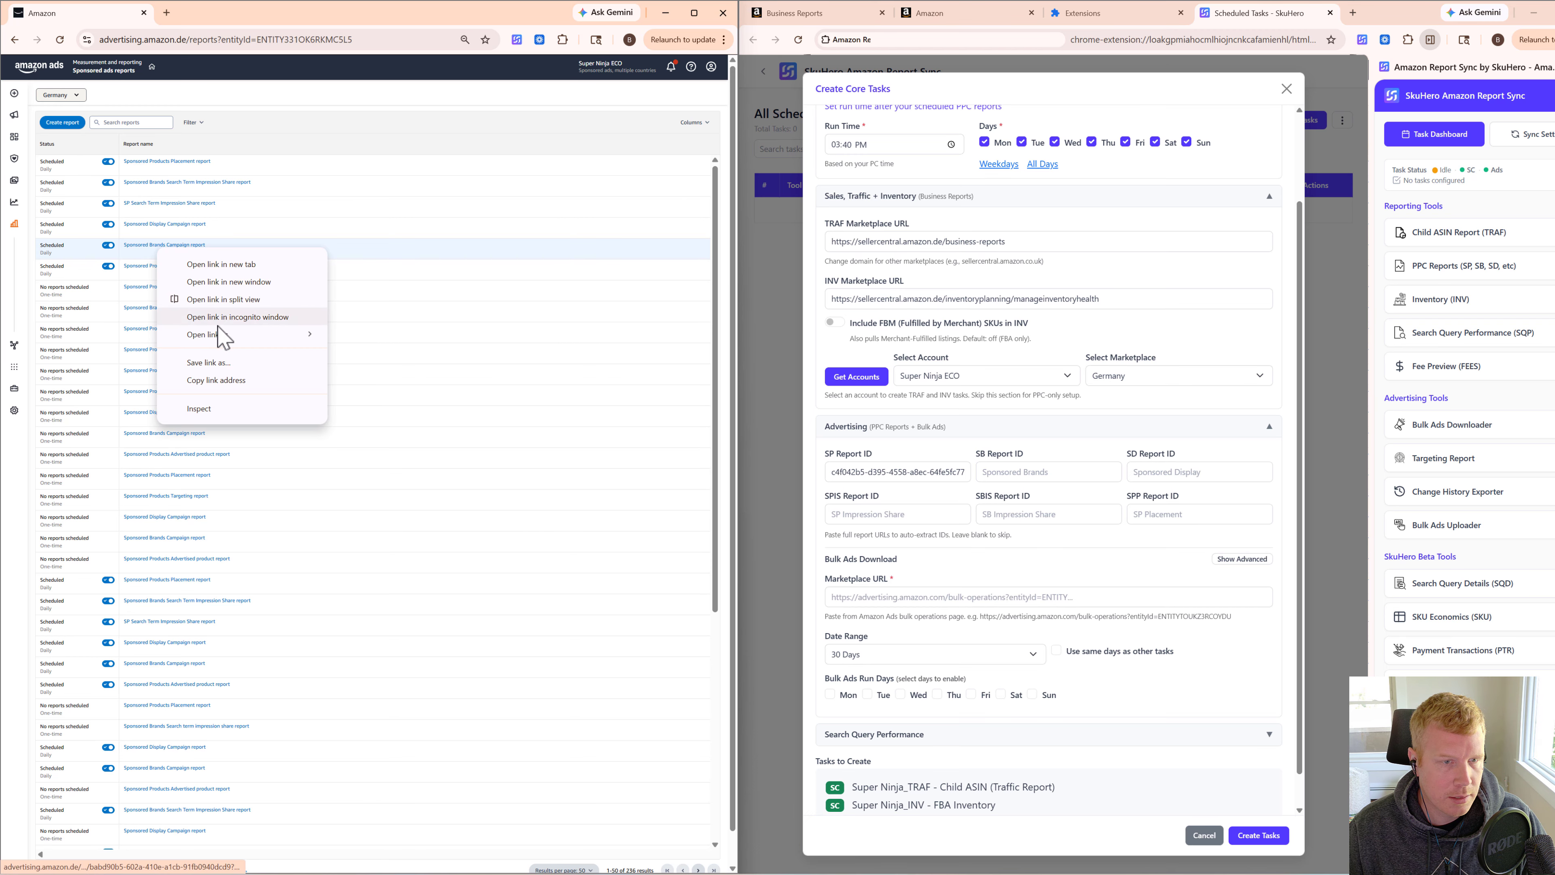
{"action": "left_click", "coordinate": [220, 385]}
{"action": "left_click", "coordinate": [1035, 470]}
{"action": "key", "text": "ctrl+v"}
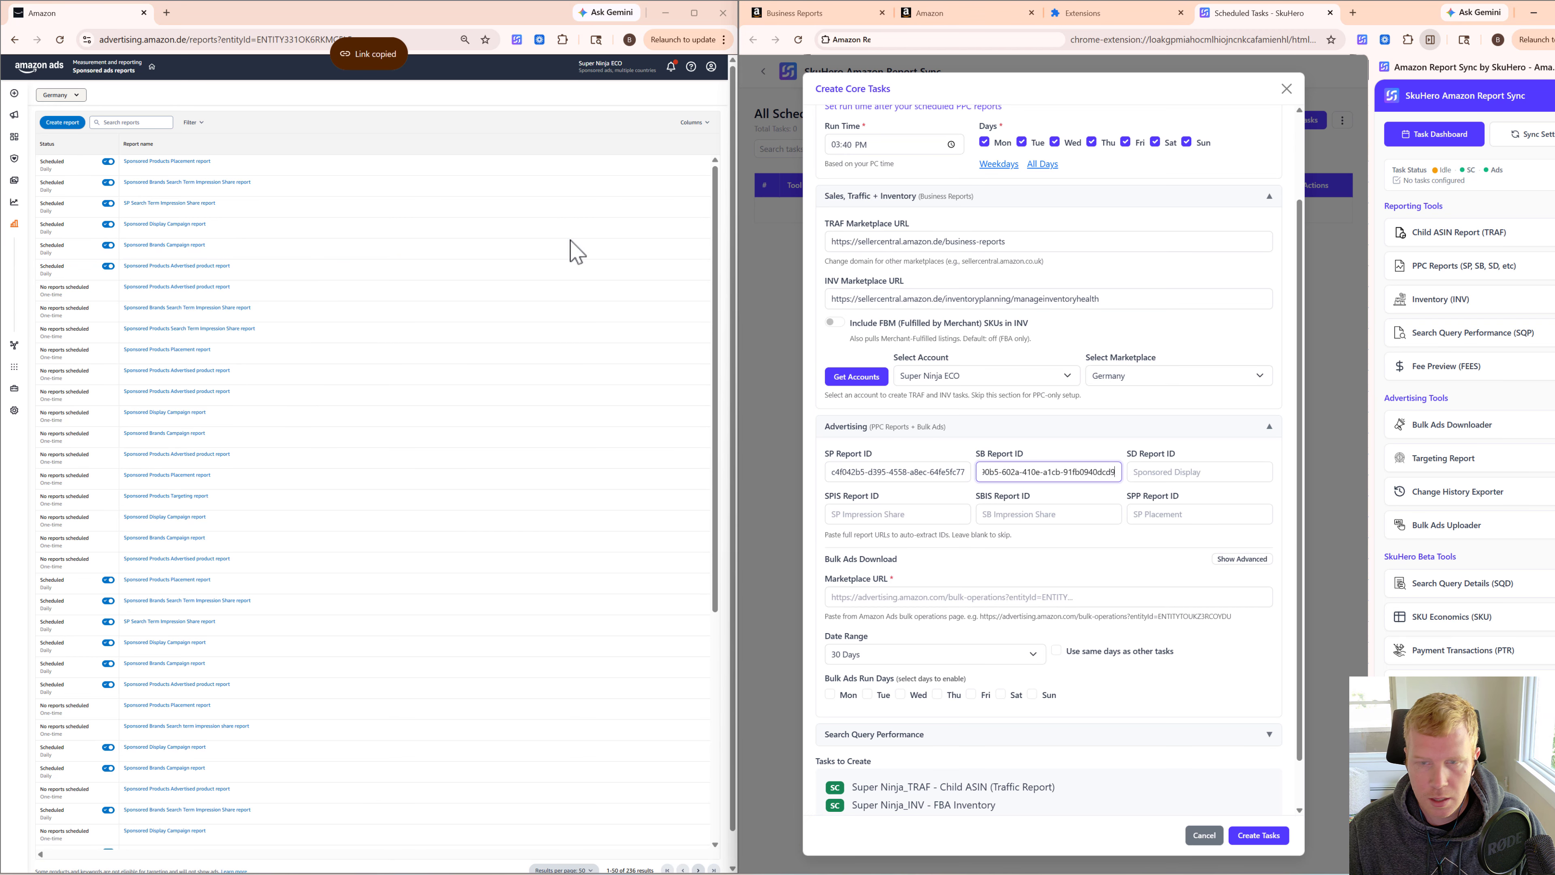
{"action": "right_click", "coordinate": [191, 235]}
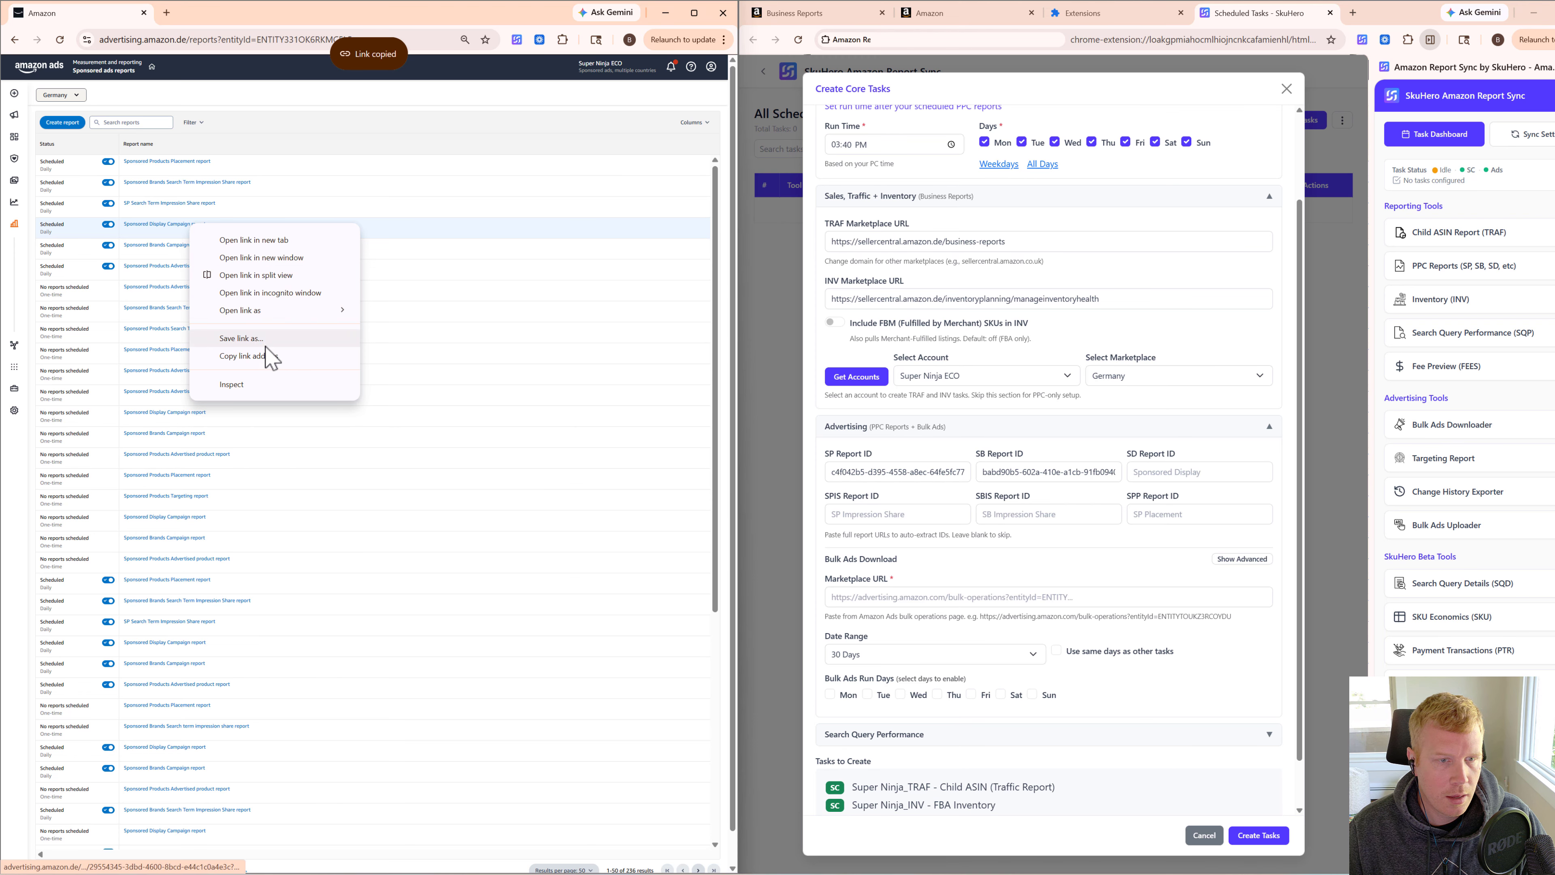
{"action": "left_click", "coordinate": [261, 368]}
{"action": "left_click", "coordinate": [1211, 473]}
{"action": "key", "text": "ctrl+v"}
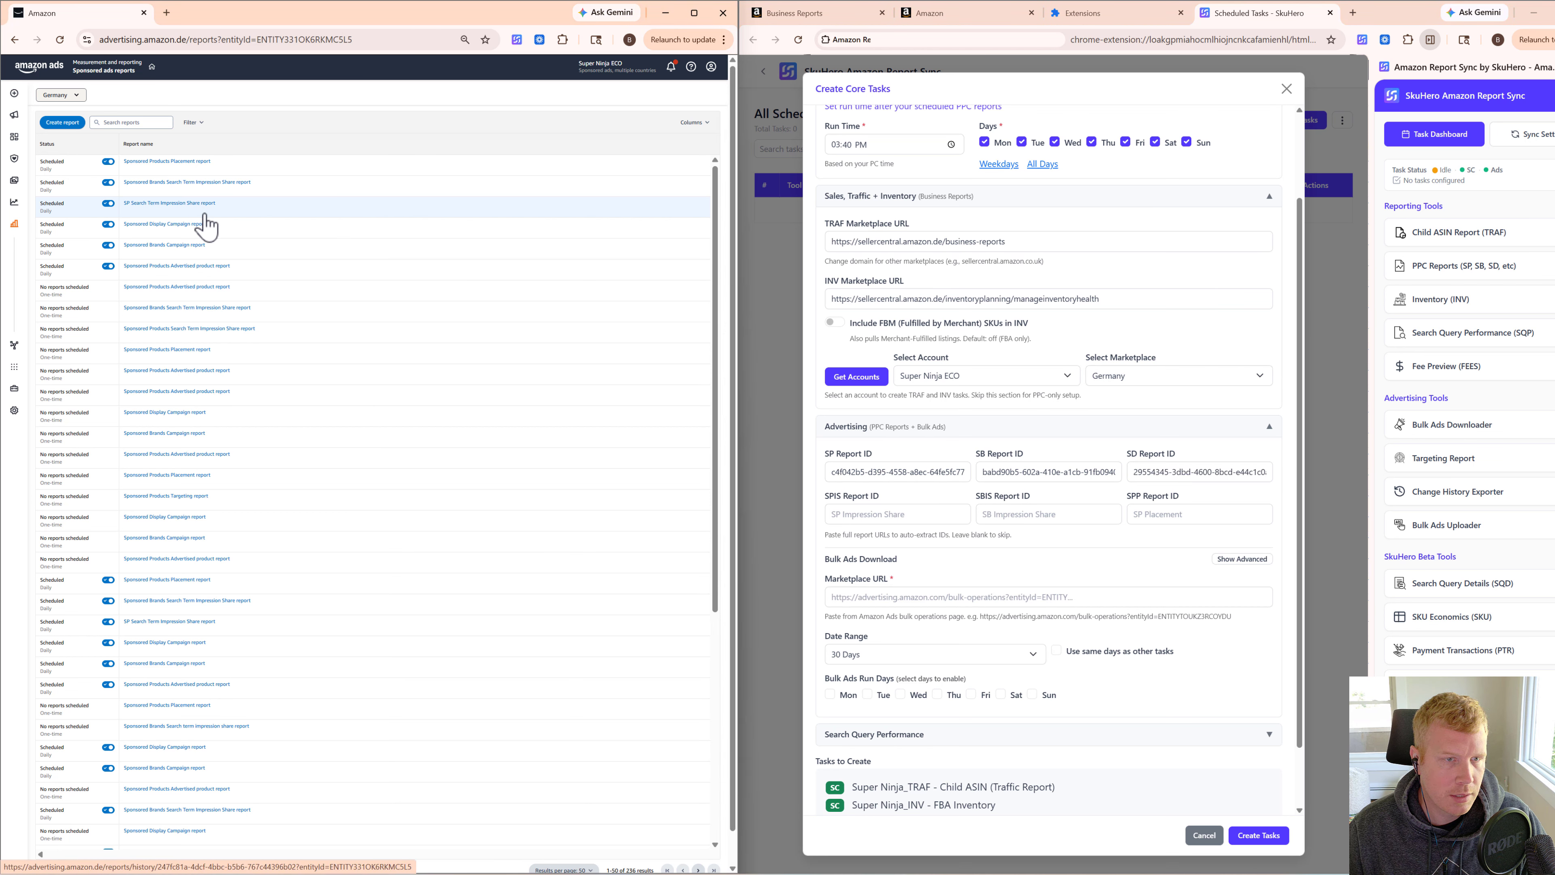
Step: Fill SPIS Report ID and SBIS Report ID with the links of the scheduled SP and Sponsored Brands Search Term Impression Share reports
{"action": "right_click", "coordinate": [158, 210]}
{"action": "left_click", "coordinate": [218, 338]}
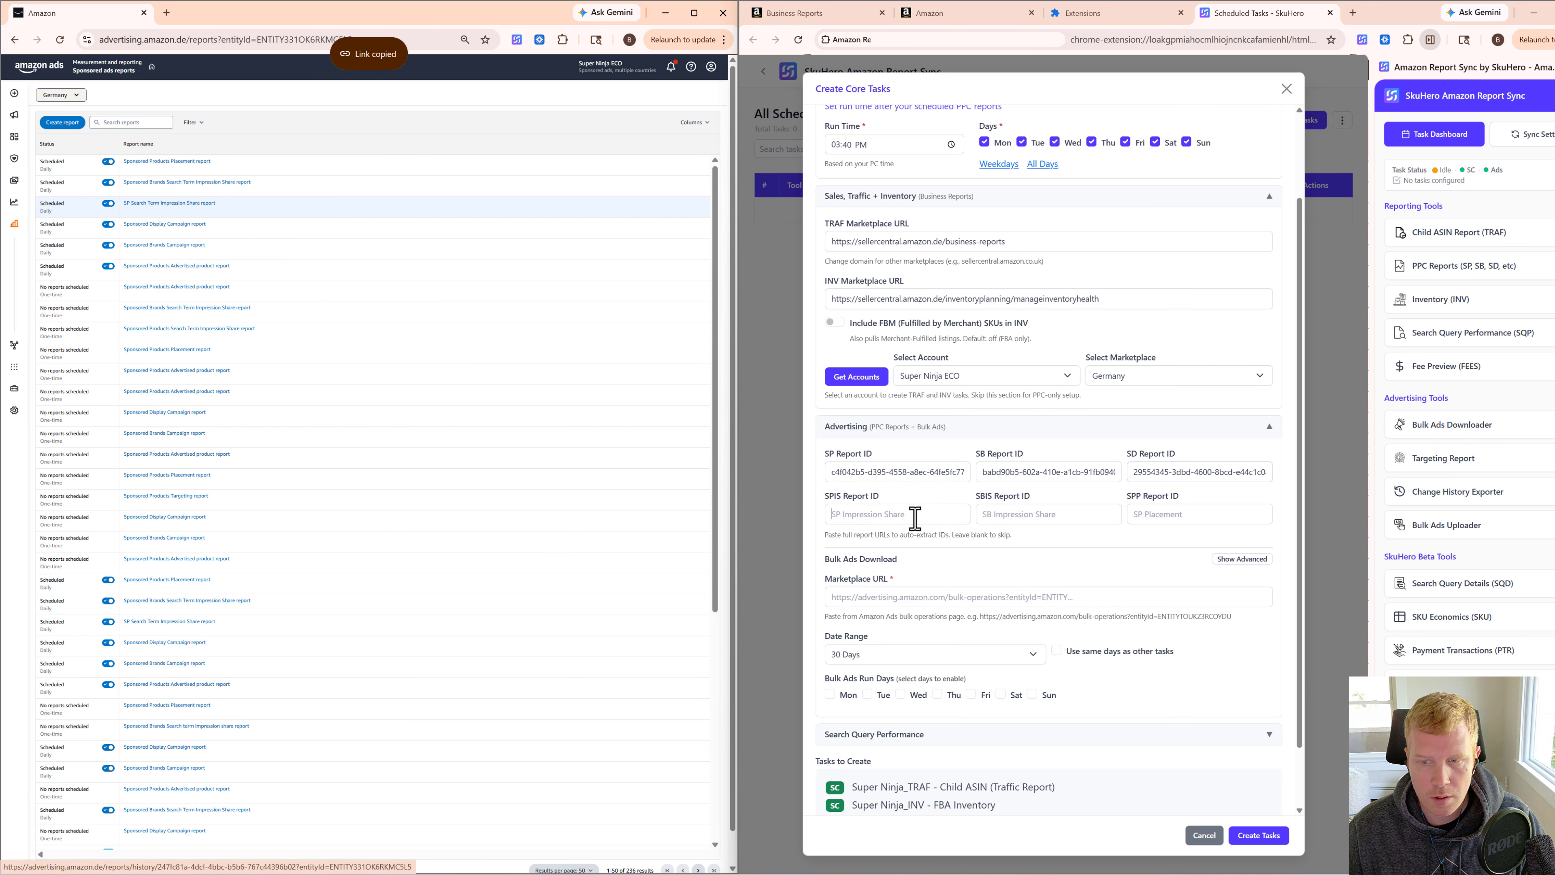
{"action": "left_click", "coordinate": [916, 514]}
{"action": "key", "text": "ctrl+v"}
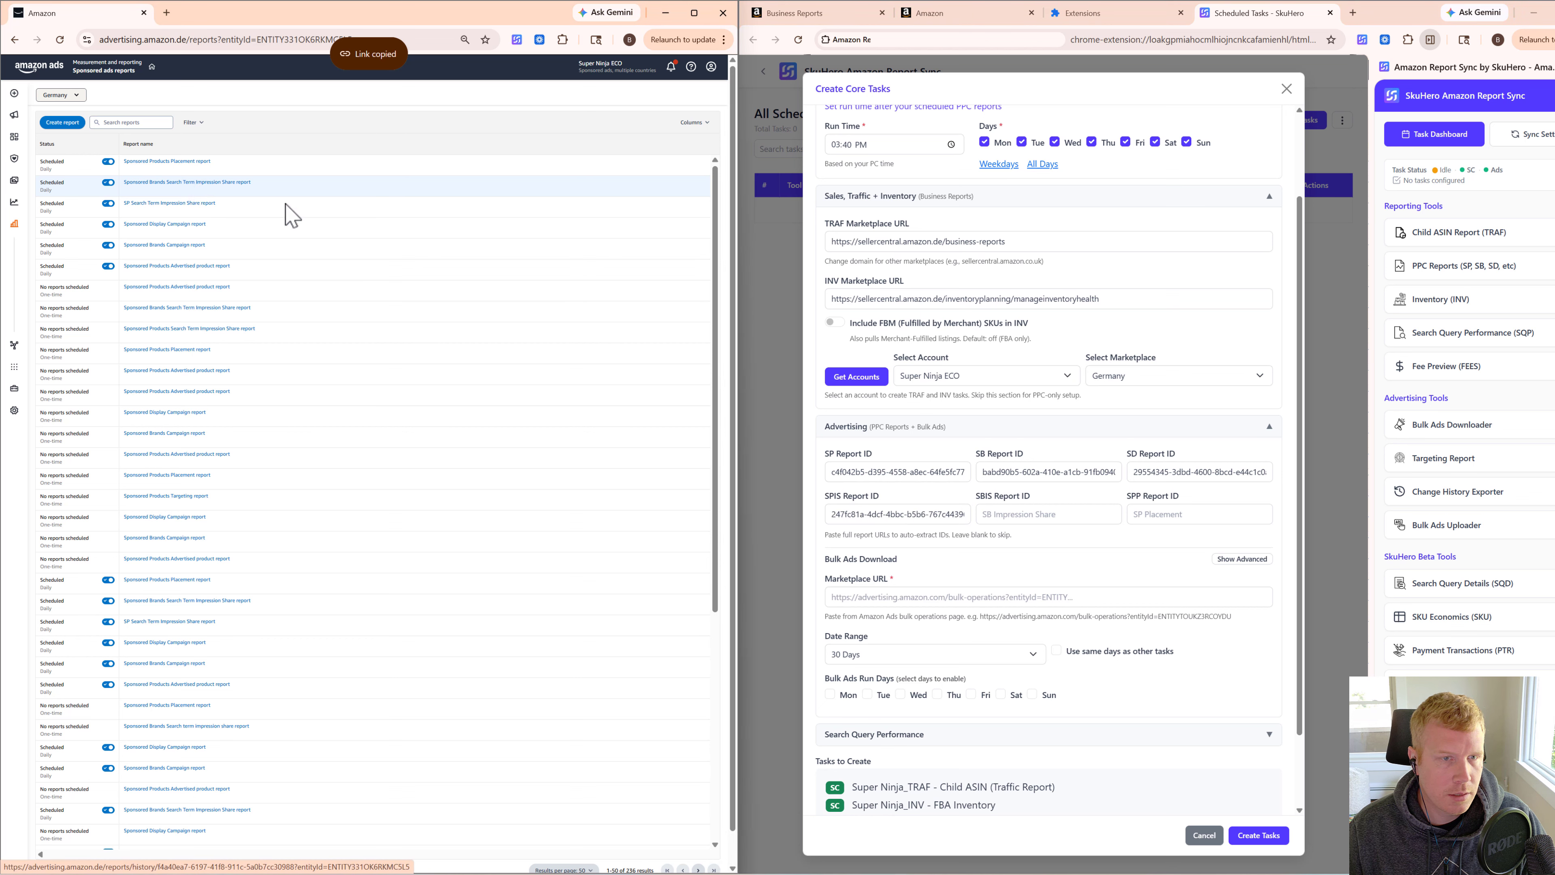
{"action": "right_click", "coordinate": [195, 188]}
{"action": "left_click", "coordinate": [279, 321]}
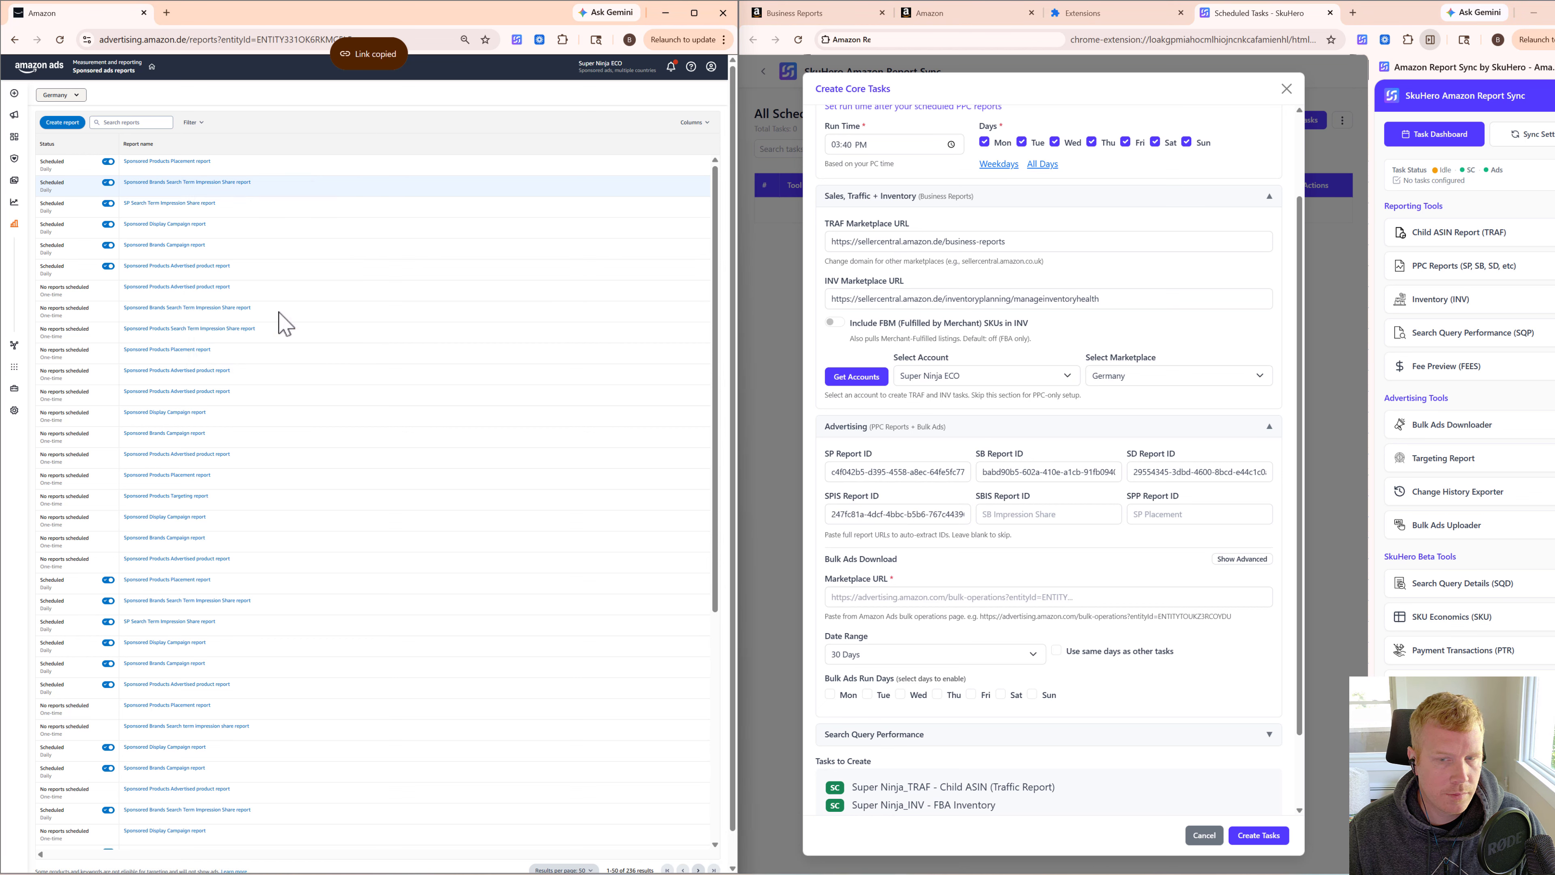
{"action": "left_click", "coordinate": [1044, 513]}
{"action": "key", "text": "ctrl+v"}
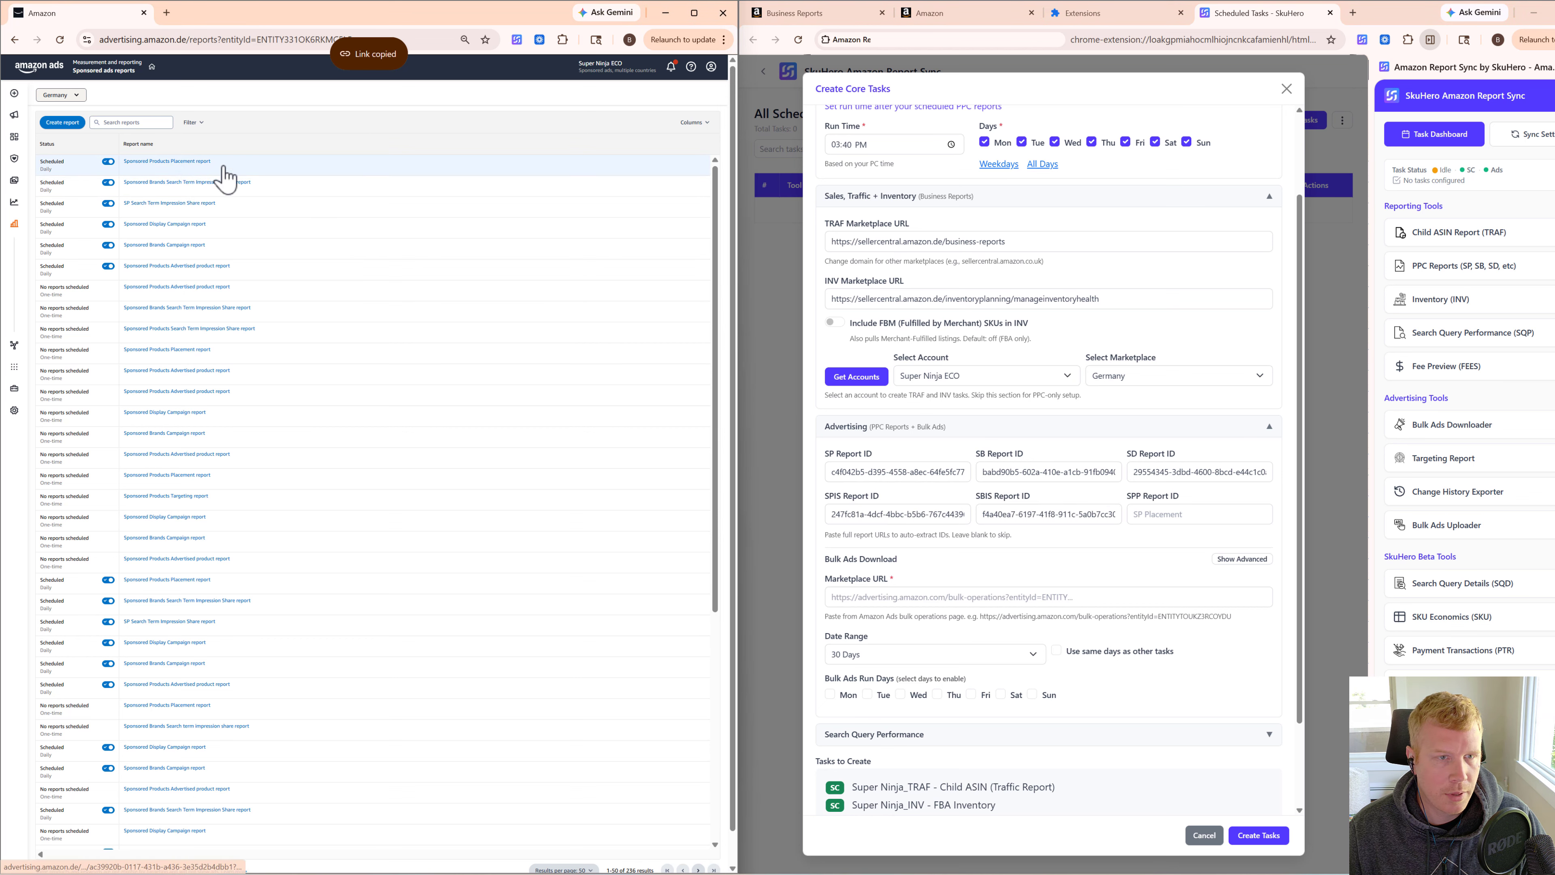
Step: Fill SPP Report ID with the copied link of the scheduled Sponsored Products Placement report
{"action": "right_click", "coordinate": [184, 164]}
{"action": "left_click", "coordinate": [277, 294]}
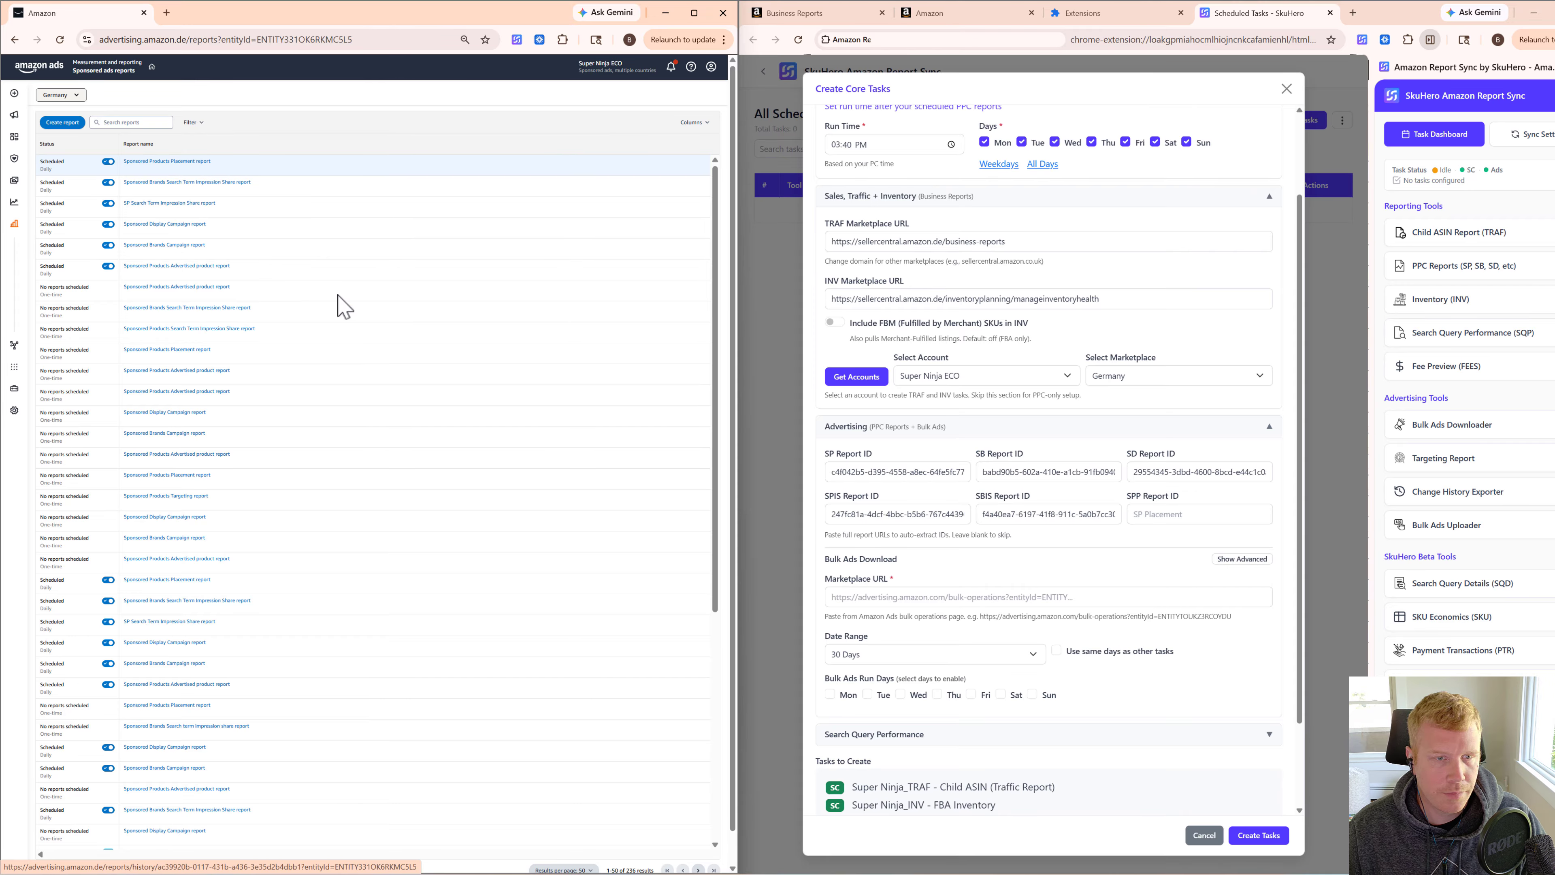
{"action": "left_click", "coordinate": [1182, 515]}
{"action": "key", "text": "ctrl+v"}
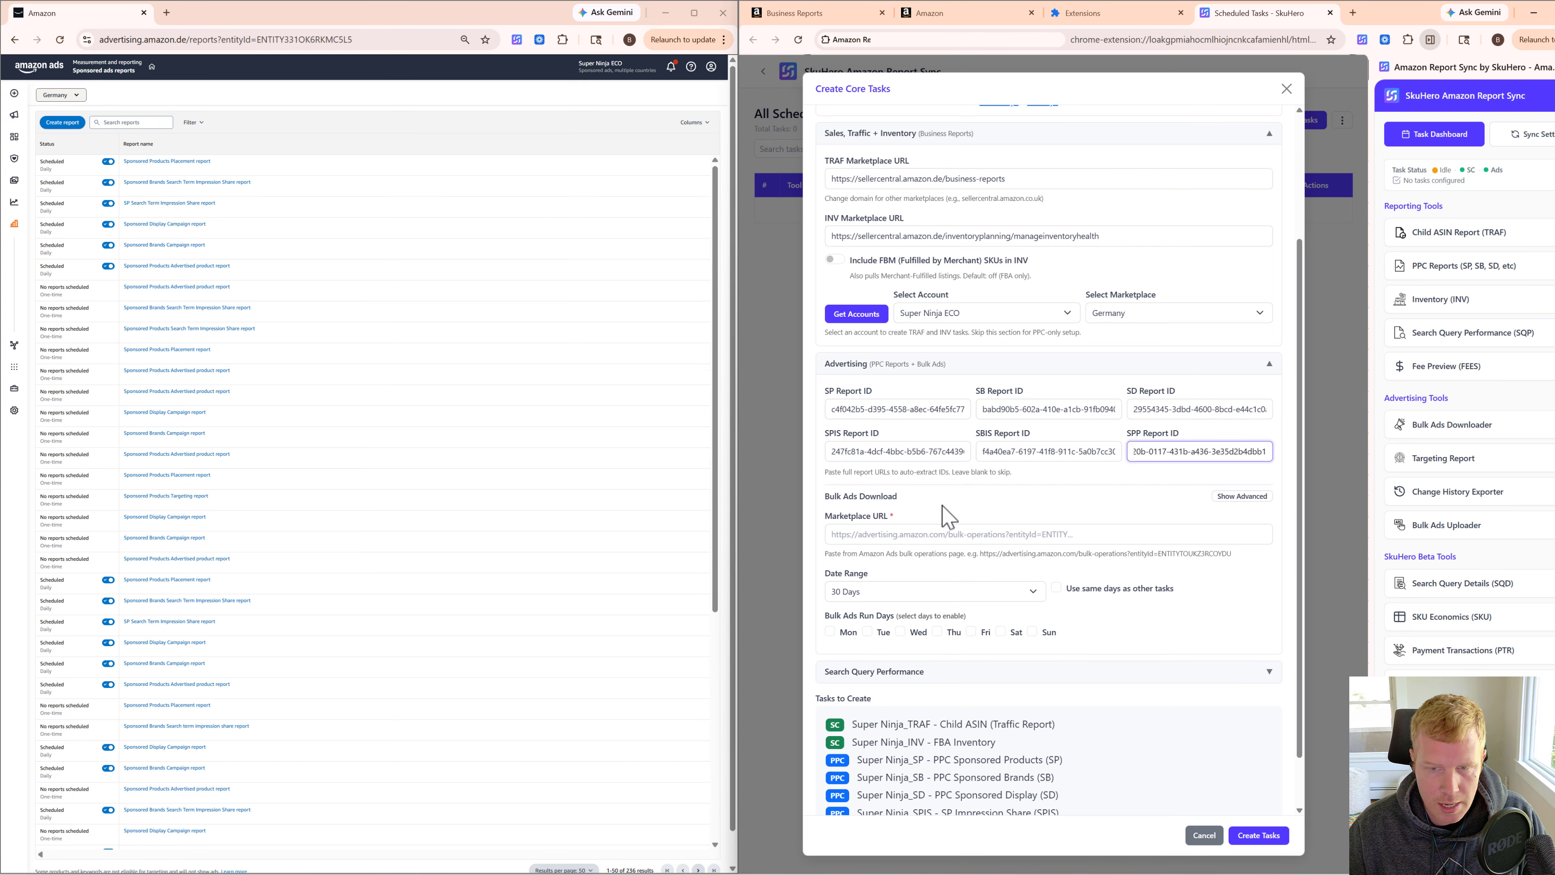
Step: Leave Bulk Ads Download empty, collapse the Advertising settings and create the core tasks for Super Ninja (DE)
{"action": "left_click_drag", "start_coordinate": [826, 496], "coordinate": [898, 497]}
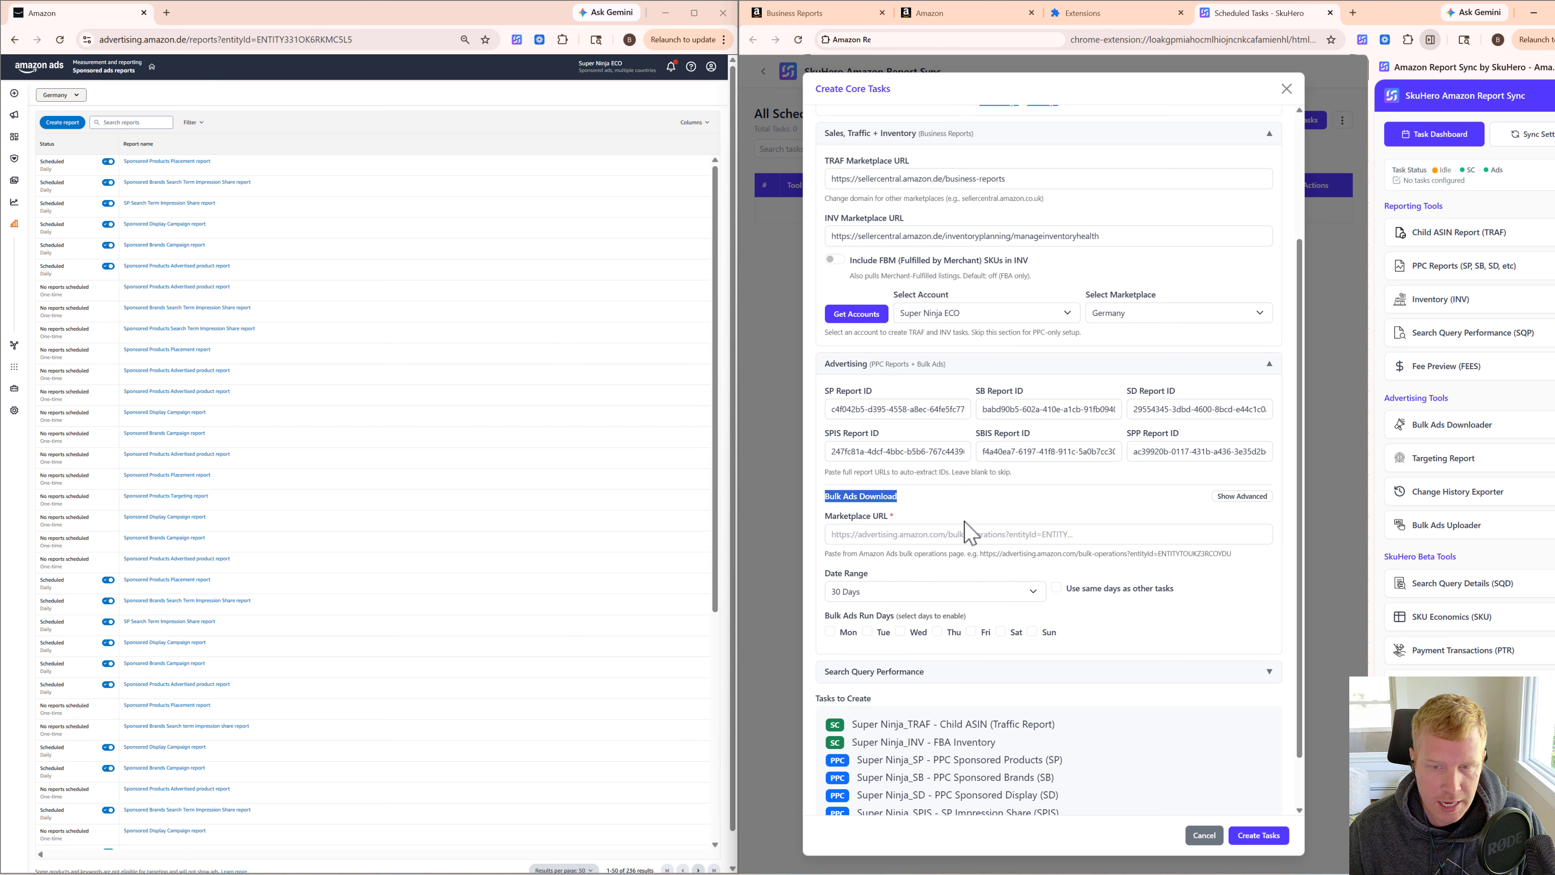
{"action": "left_click", "coordinate": [967, 501]}
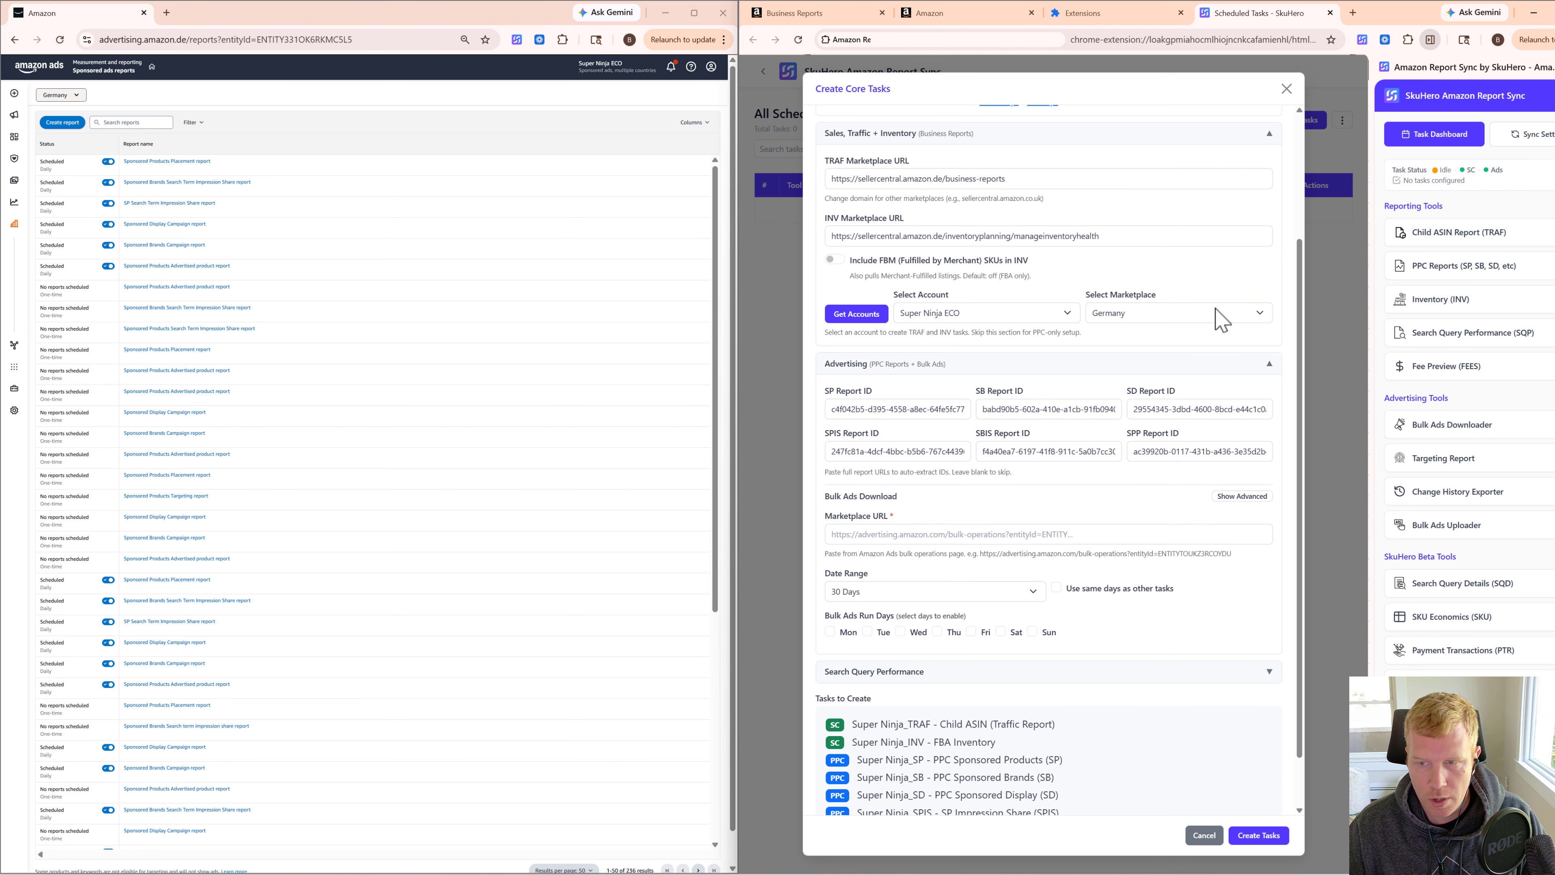
{"action": "left_click", "coordinate": [1261, 365]}
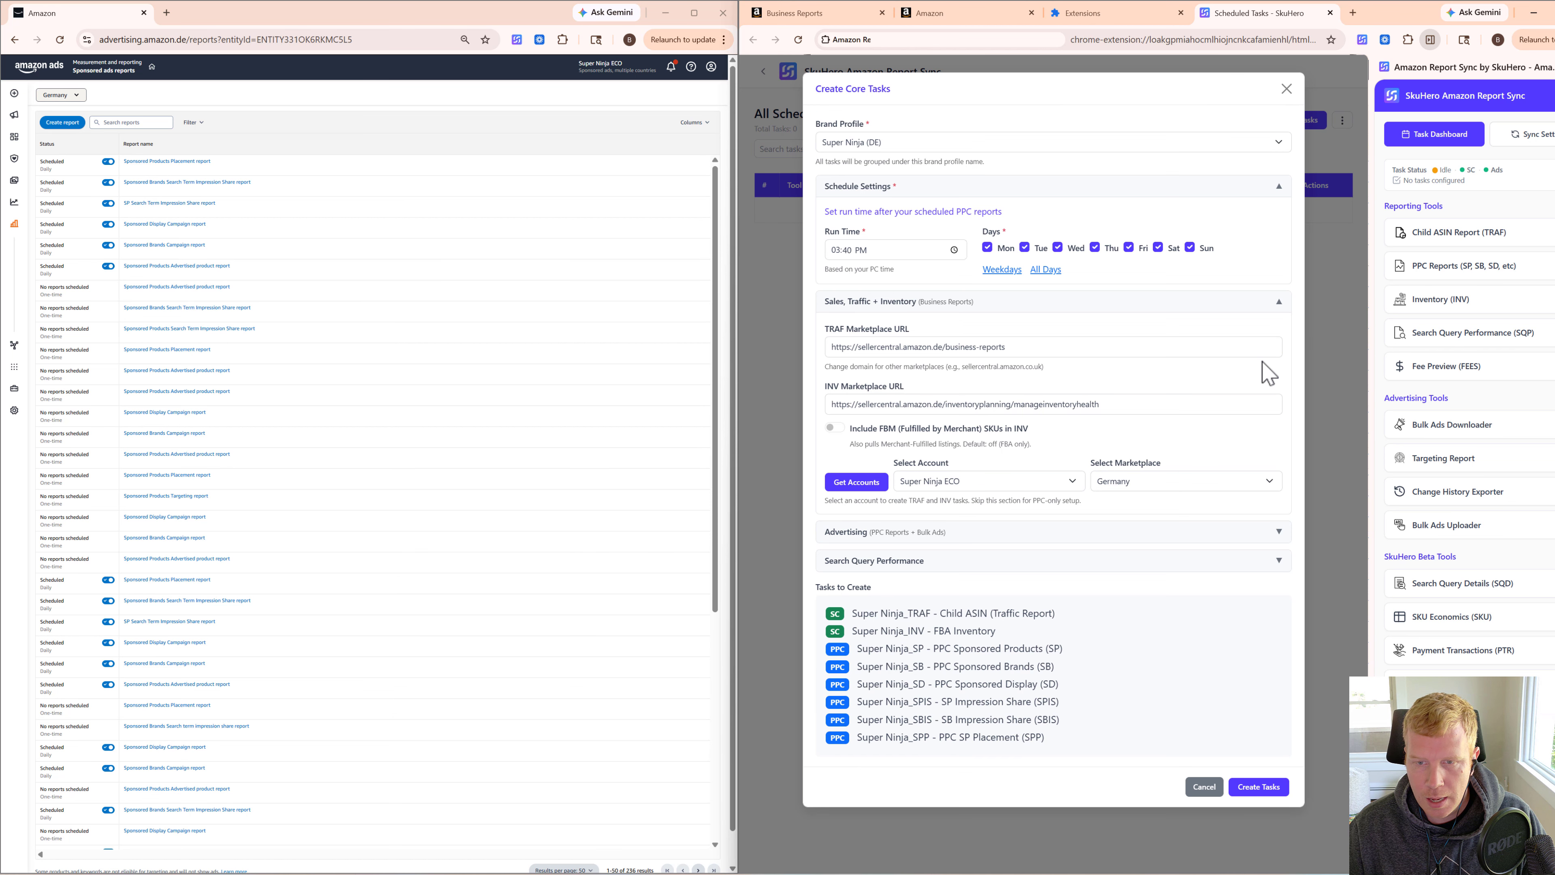
{"action": "left_click", "coordinate": [1260, 781]}
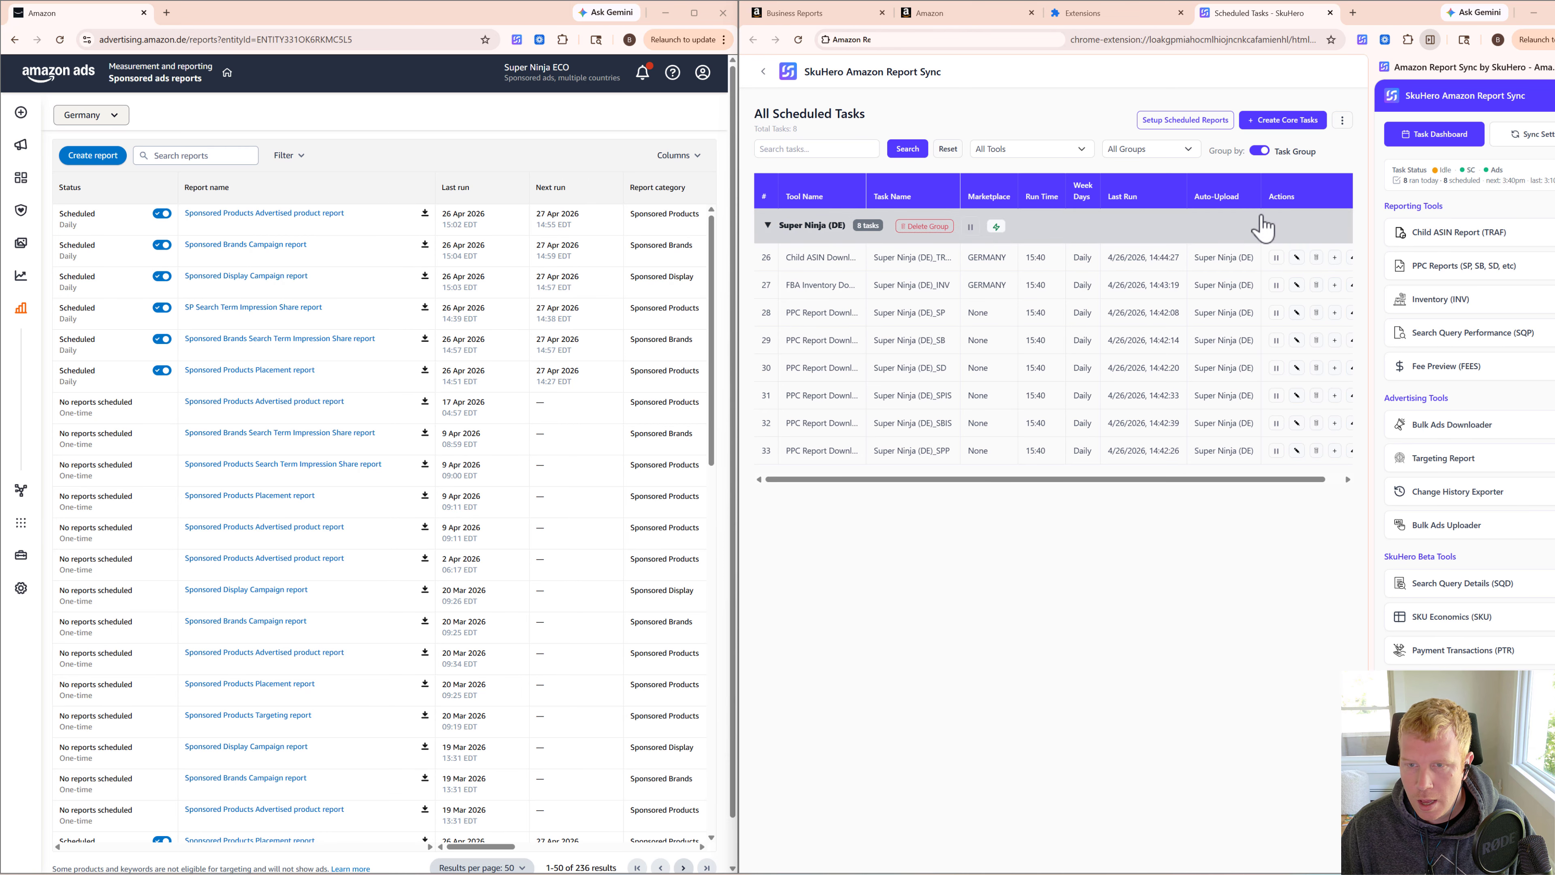
Step: Review the auto-upload and direct upload options in the SkuHero sync settings and return to the tool list
{"action": "left_click", "coordinate": [1520, 142]}
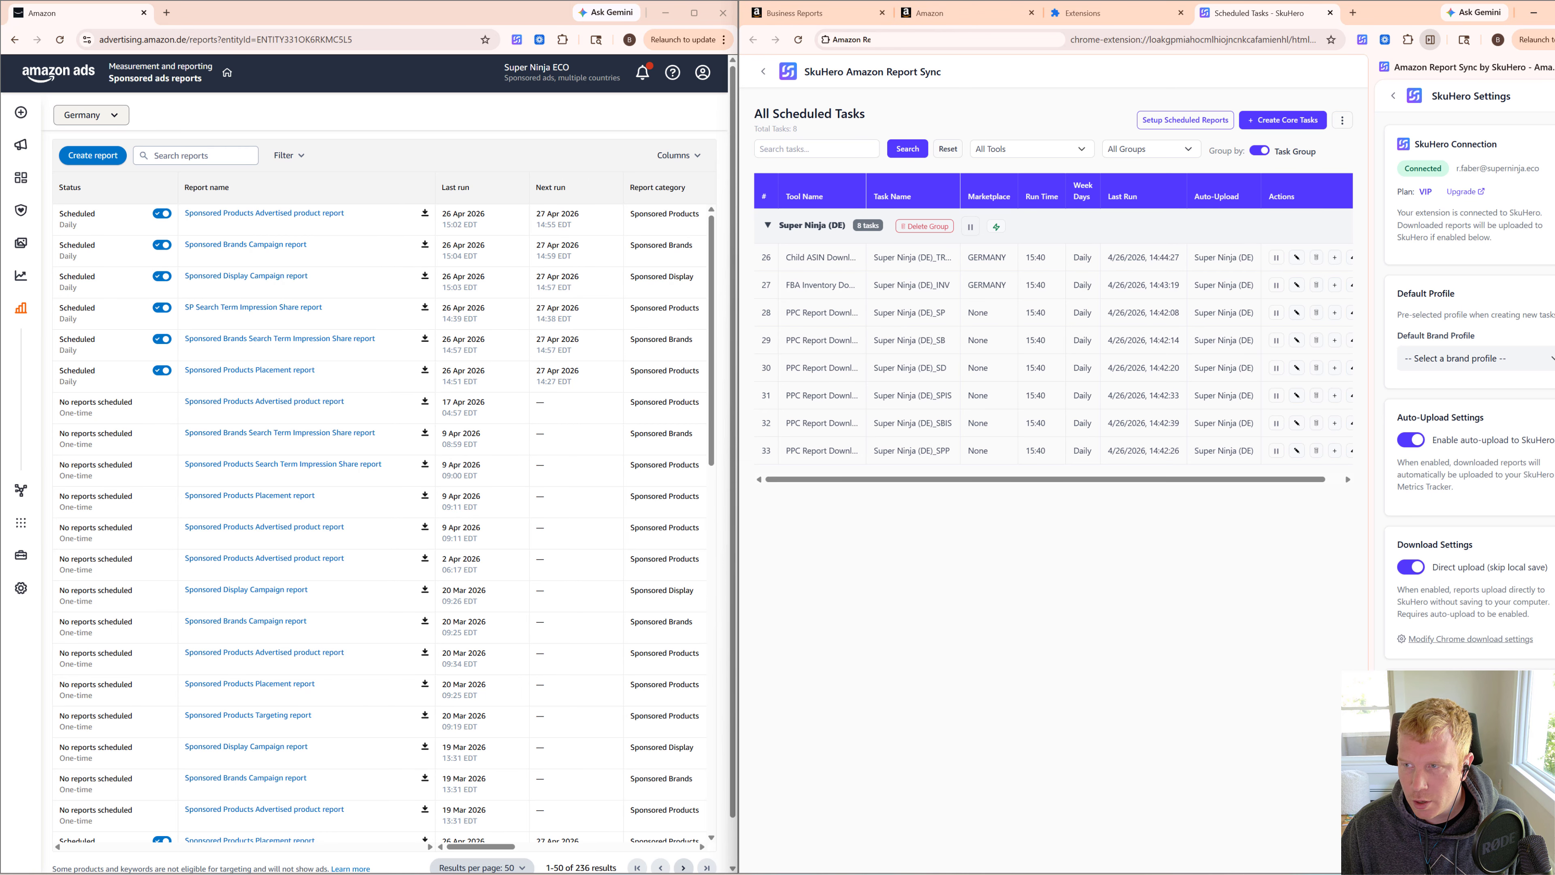
{"action": "left_click", "coordinate": [1411, 567]}
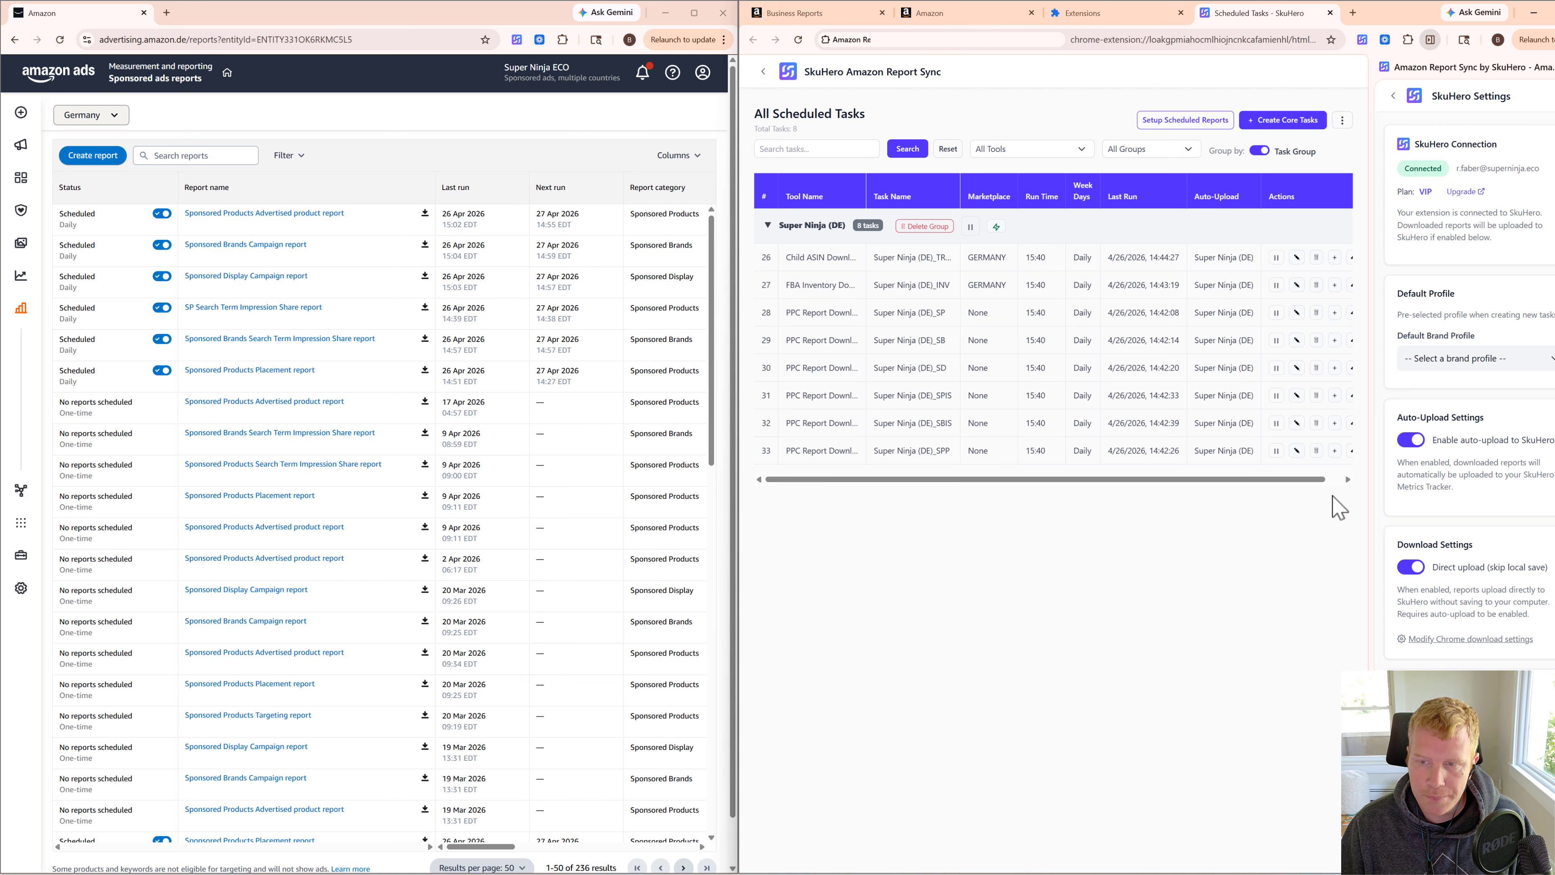
{"action": "left_click", "coordinate": [1393, 96]}
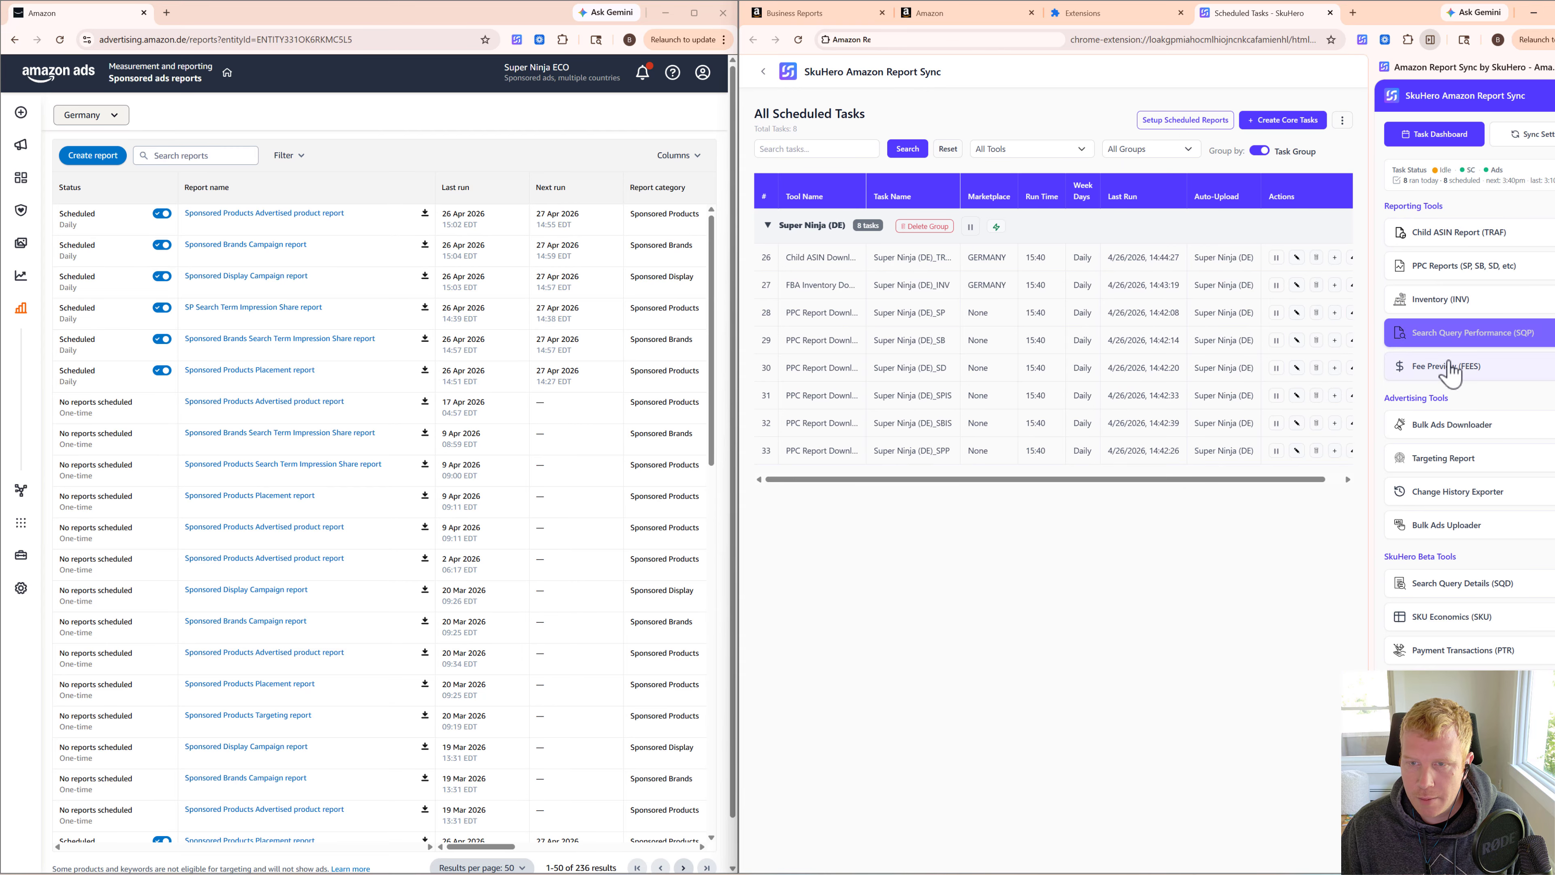
Step: Run all tasks in the Super Ninja (DE) group with a 5-second delay between tasks
{"action": "left_click", "coordinate": [995, 227]}
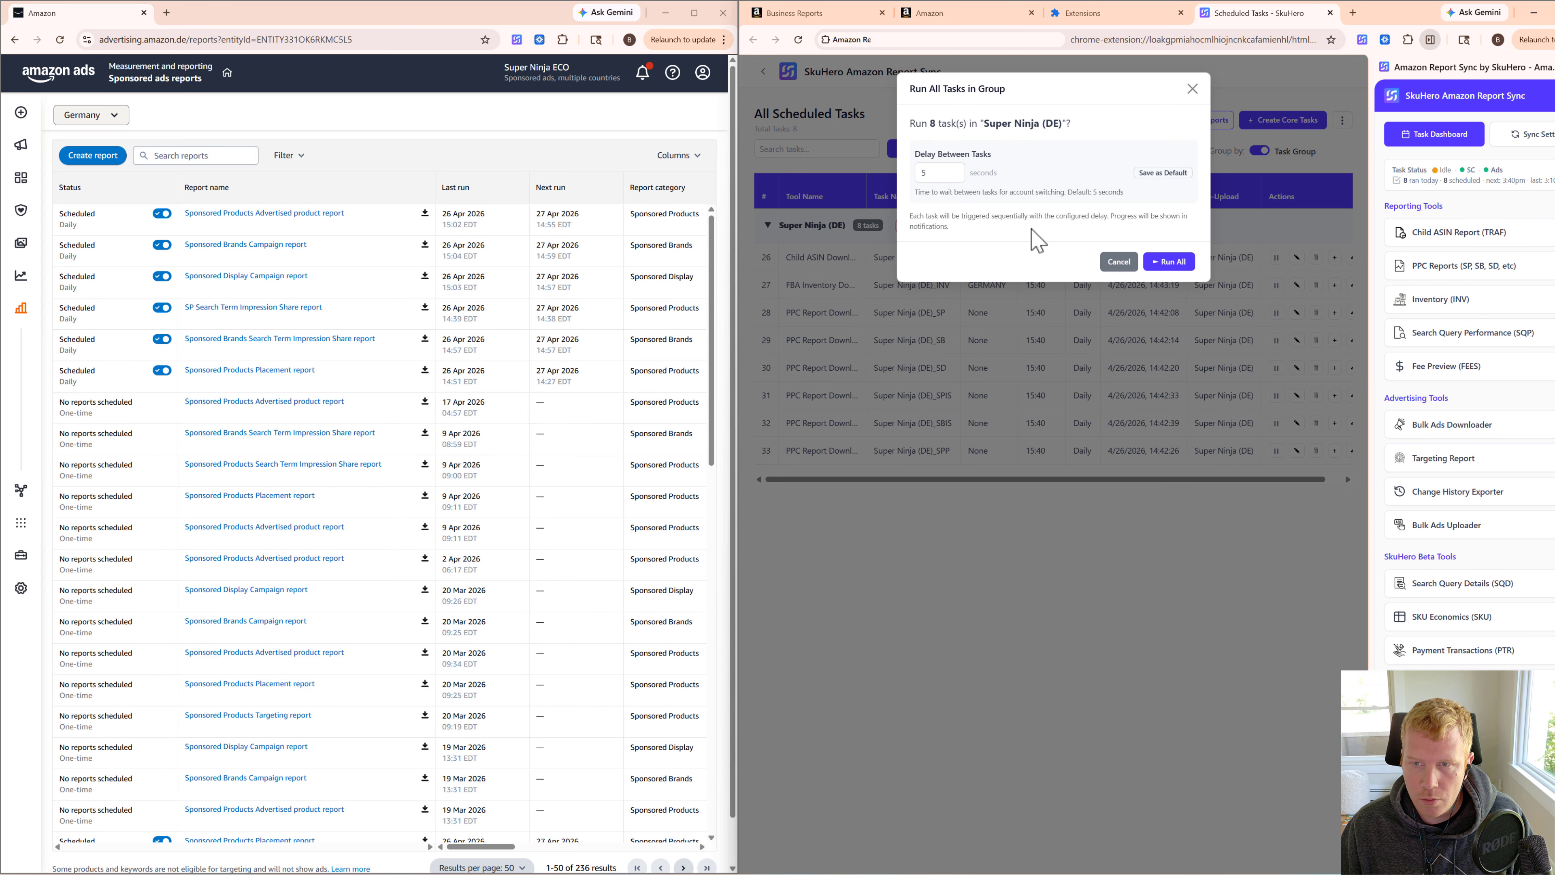
{"action": "left_click", "coordinate": [1169, 262]}
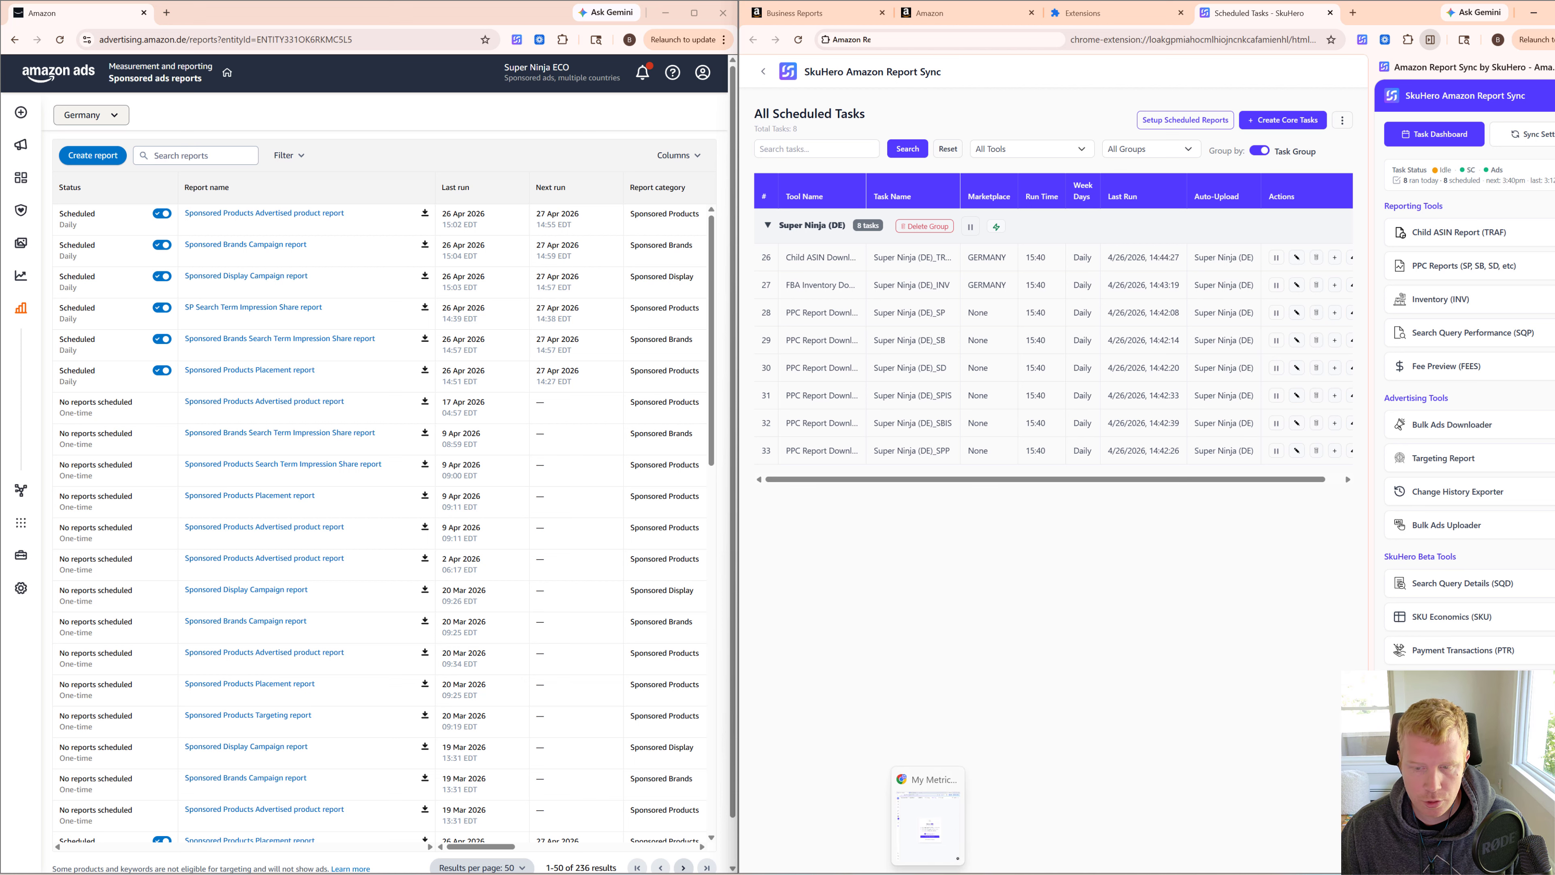
Step: Switch to the SkuHero My Metrics dashboard, reload it and examine the synced sales, PPC, campaign and ASIN metrics
{"action": "left_click", "coordinate": [918, 838]}
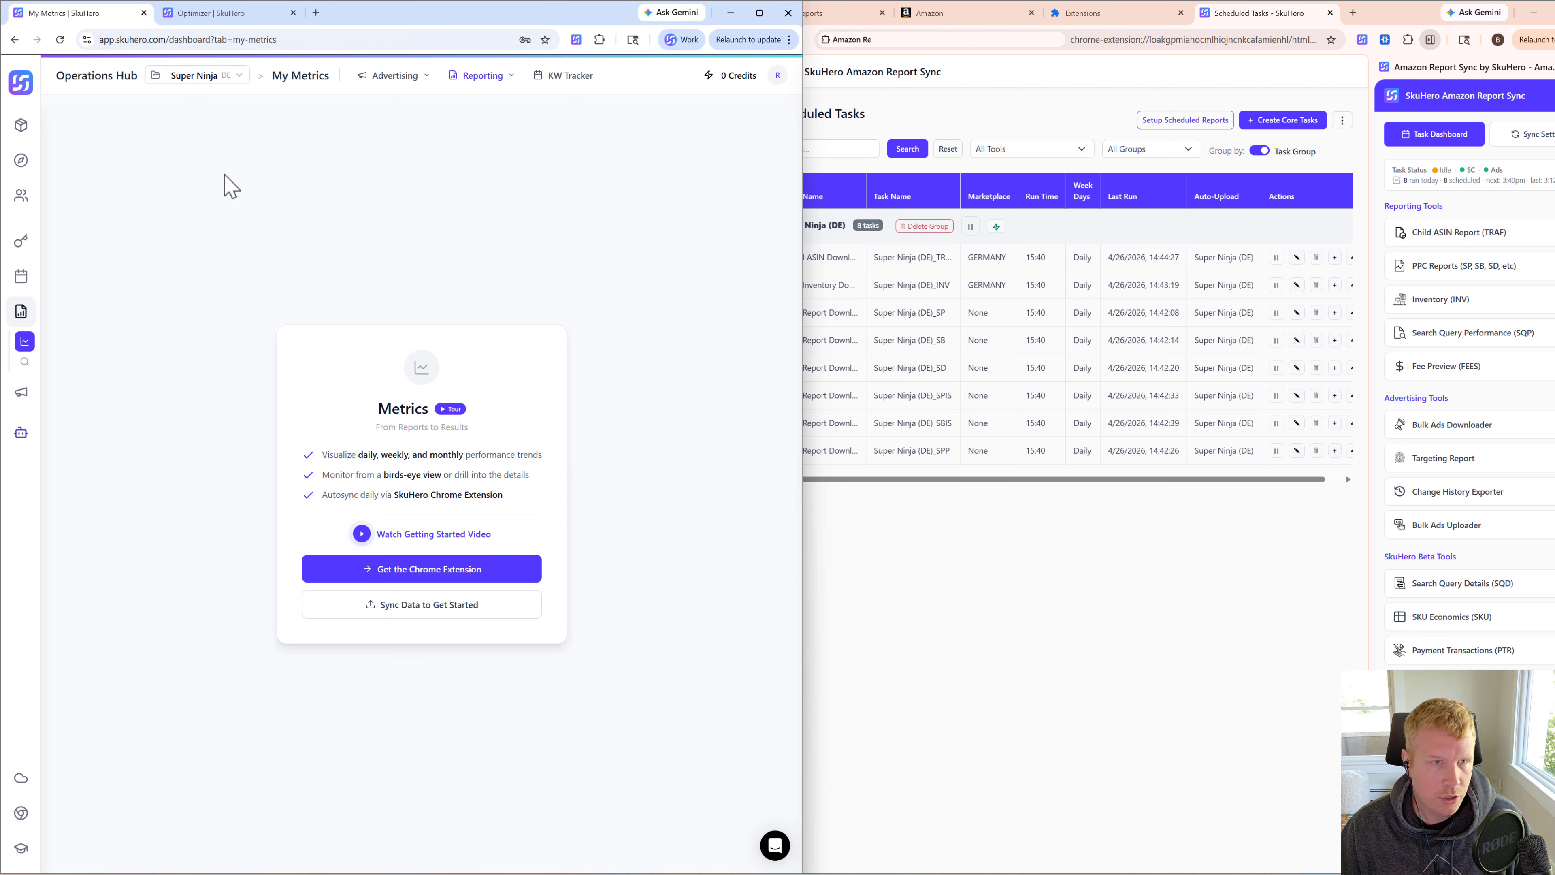
{"action": "left_click", "coordinate": [59, 40]}
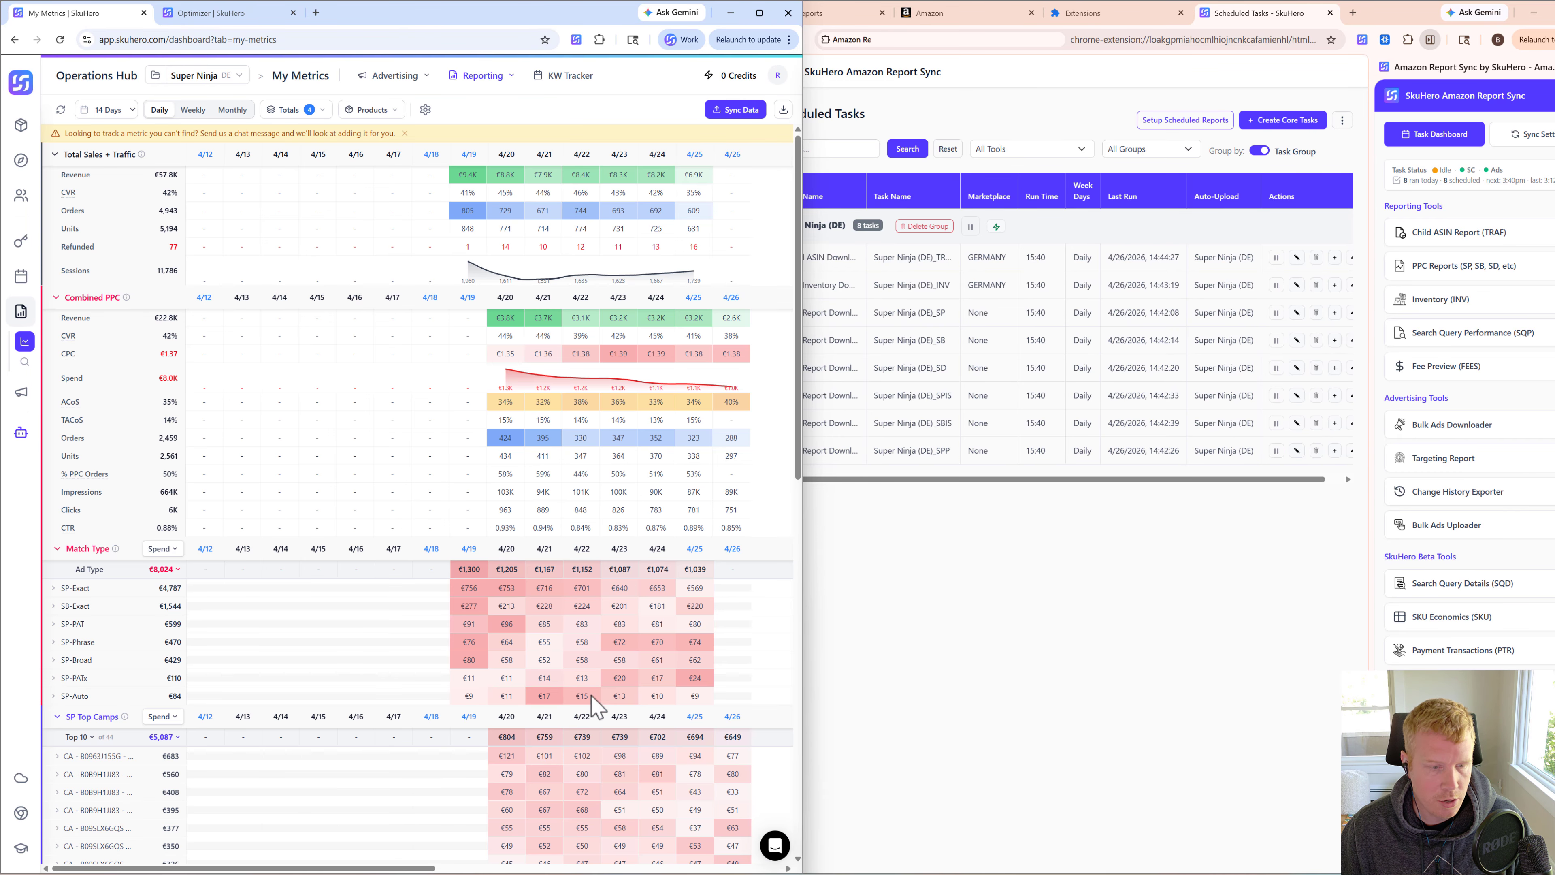
{"action": "scroll", "coordinate": [630, 294], "scroll_direction": "down", "scroll_amount": 5}
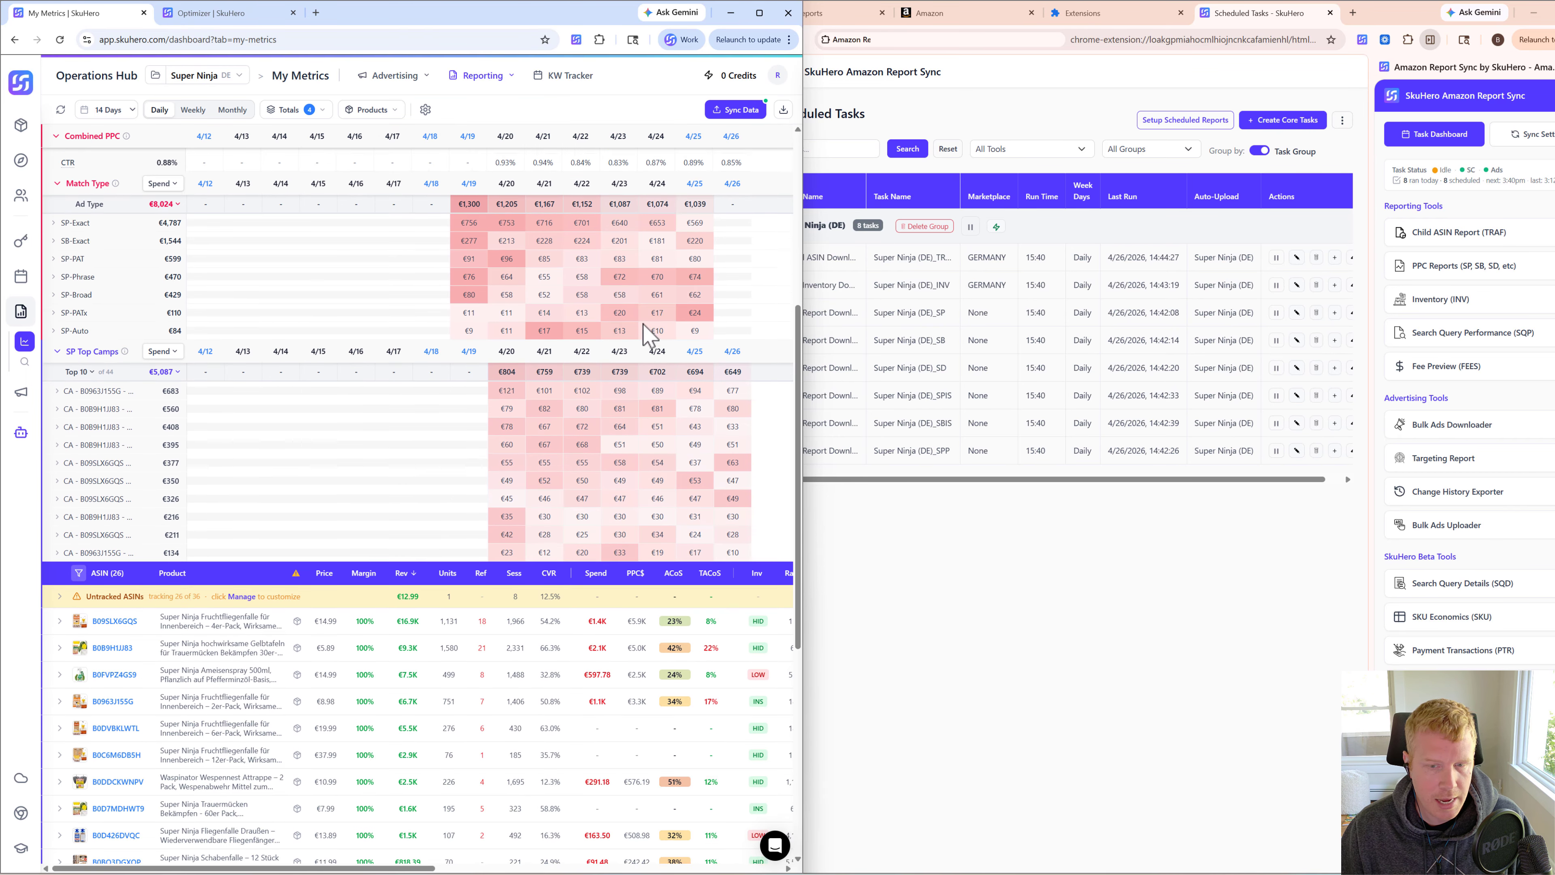
{"action": "scroll", "coordinate": [661, 343], "scroll_direction": "down", "scroll_amount": 1}
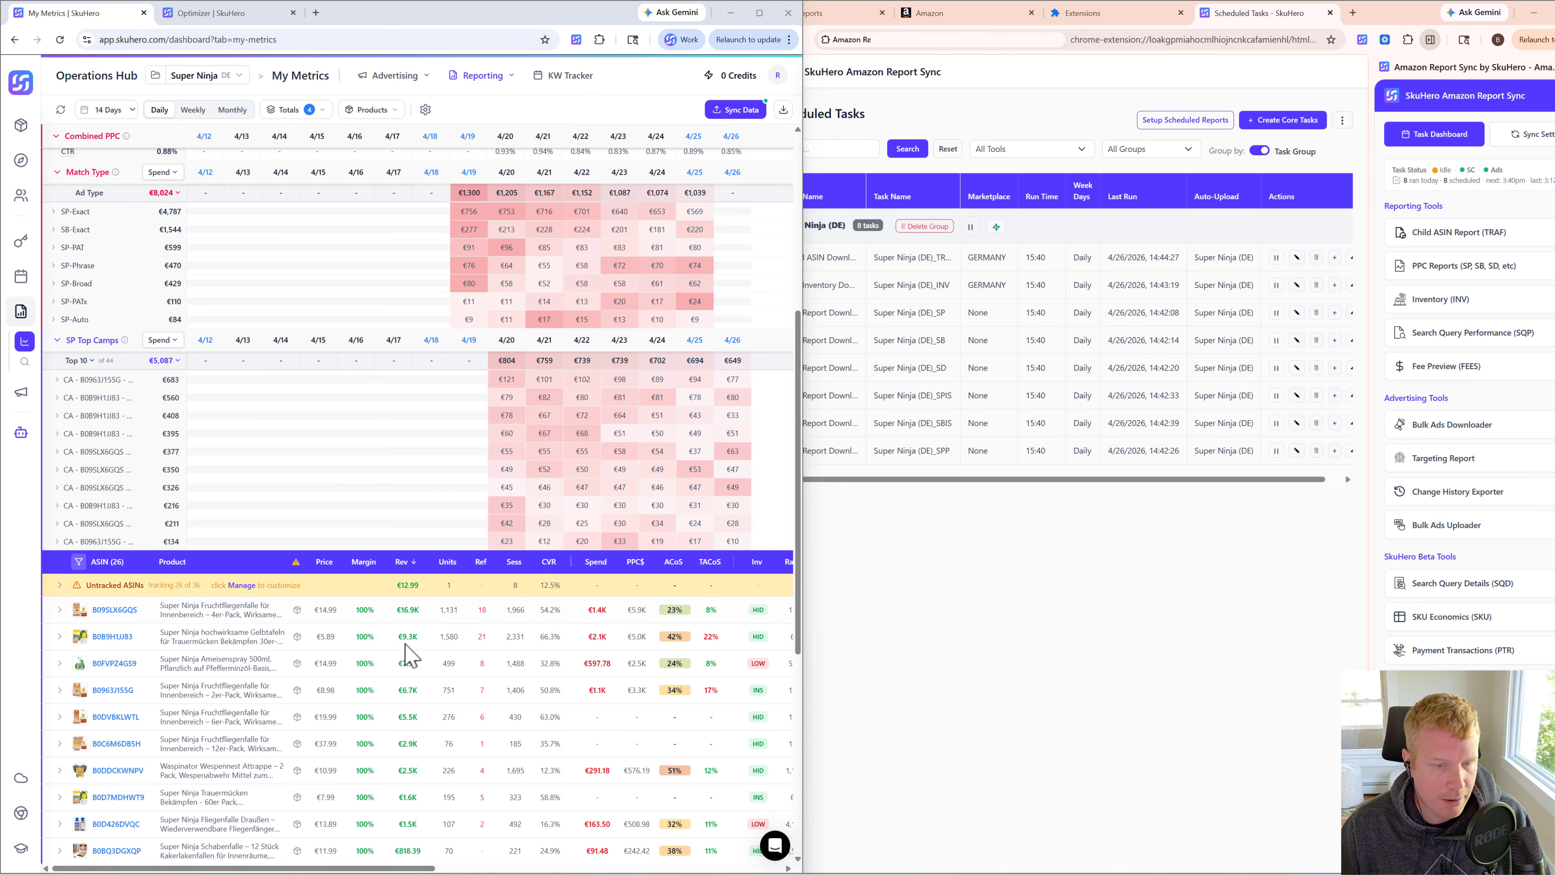
Step: Examine the Child ASINs, Parent ASINs, COGS & Names and Custom Groups options for tracked products, and close them without changes
{"action": "left_click", "coordinate": [372, 109]}
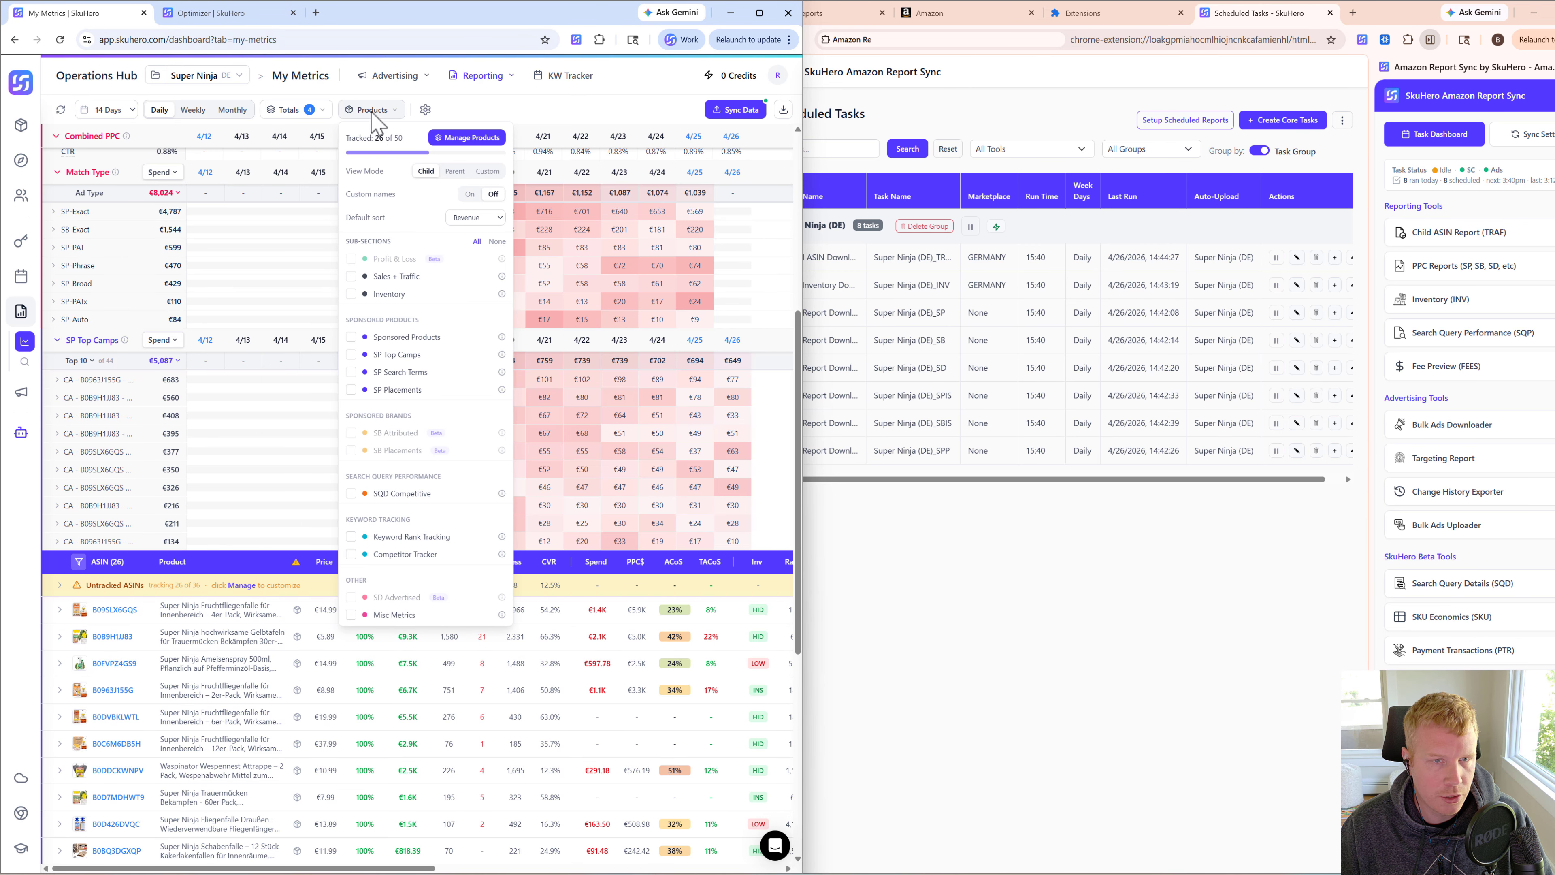
{"action": "left_click", "coordinate": [466, 137]}
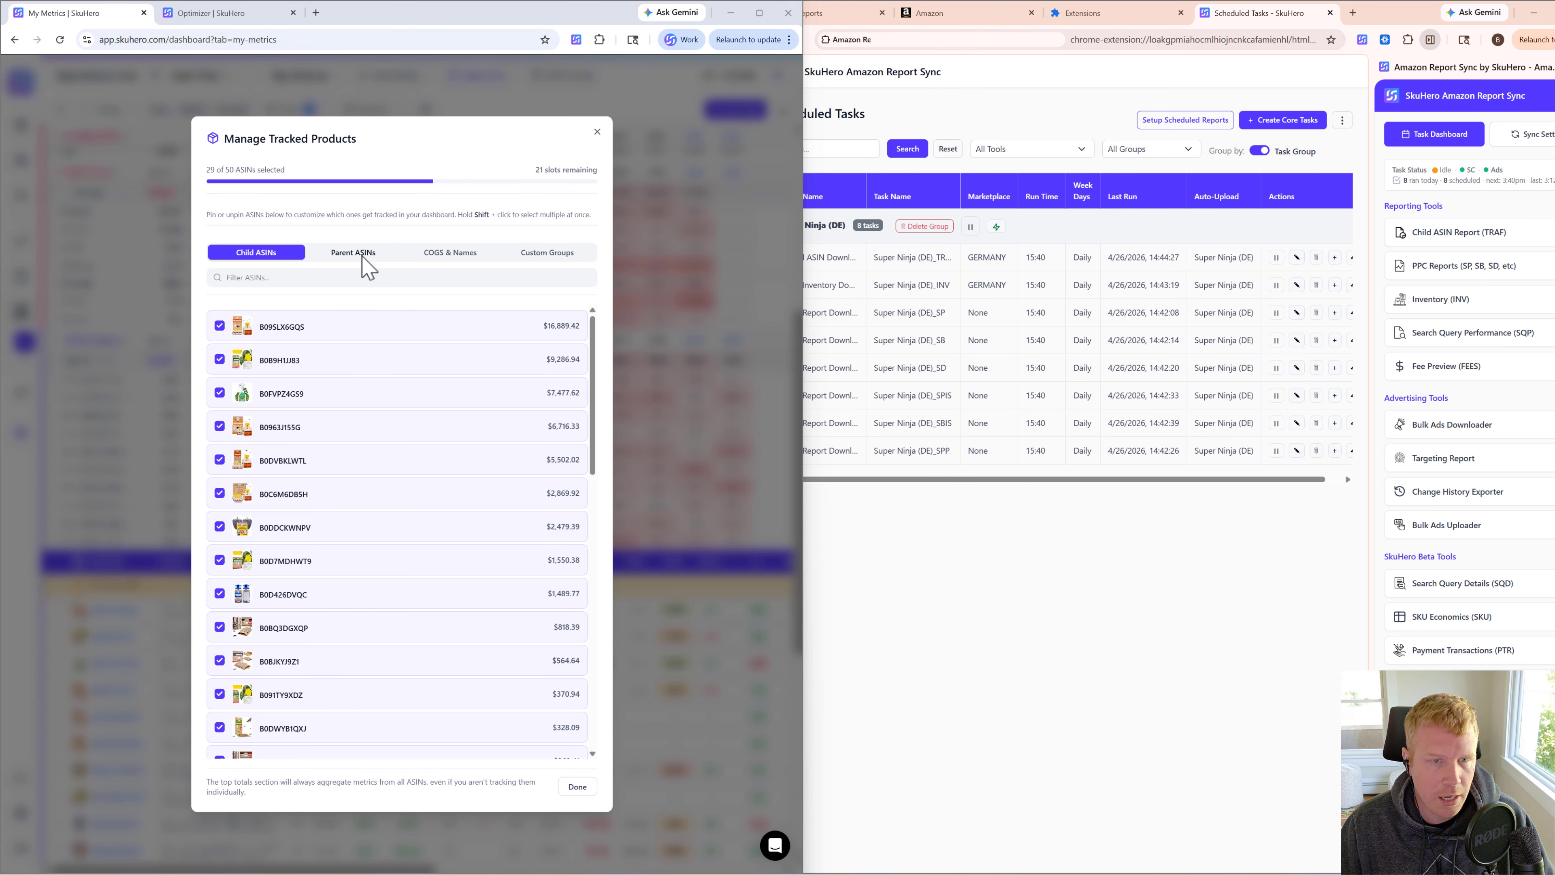
{"action": "left_click", "coordinate": [390, 257]}
{"action": "left_click", "coordinate": [453, 252]}
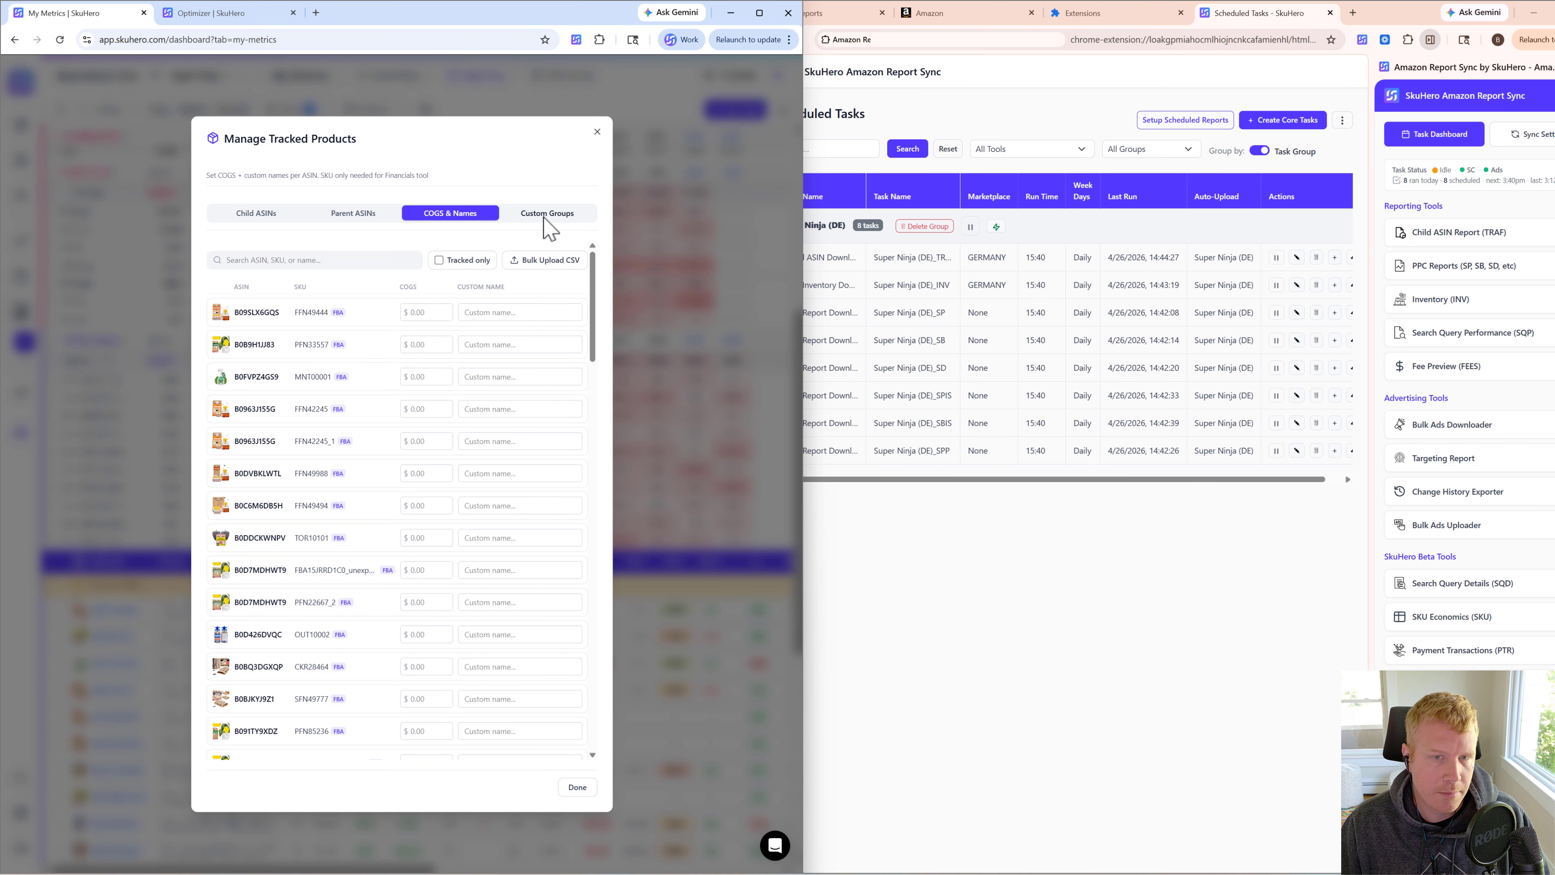
{"action": "left_click", "coordinate": [545, 214]}
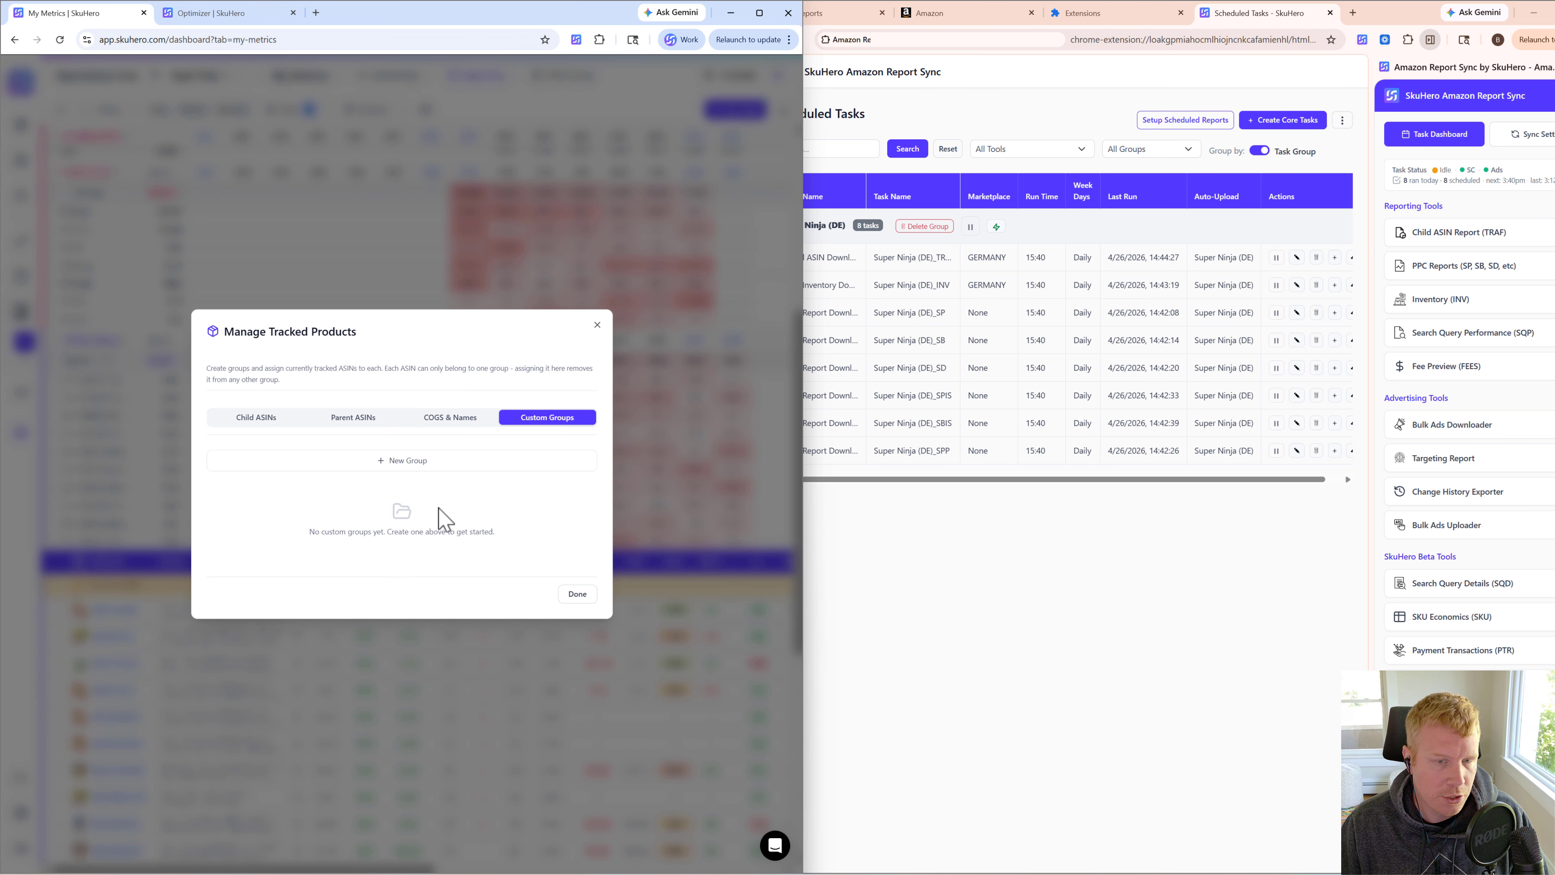
{"action": "left_click", "coordinate": [597, 325]}
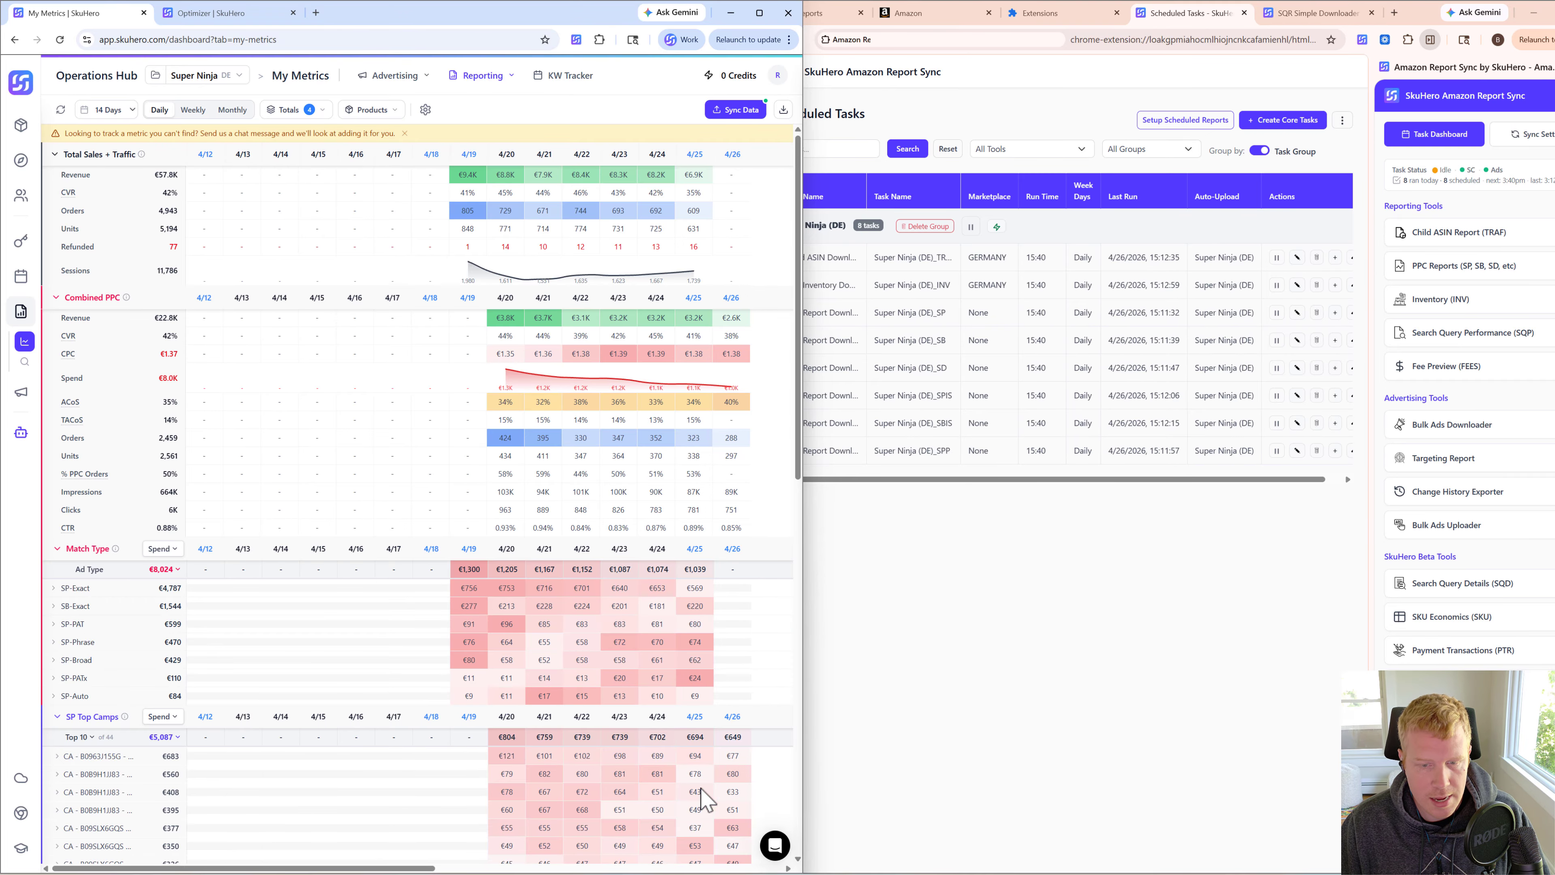
Step: Look at the Support Team chat on the metrics dashboard and close it without sending a message
{"action": "left_click", "coordinate": [775, 848]}
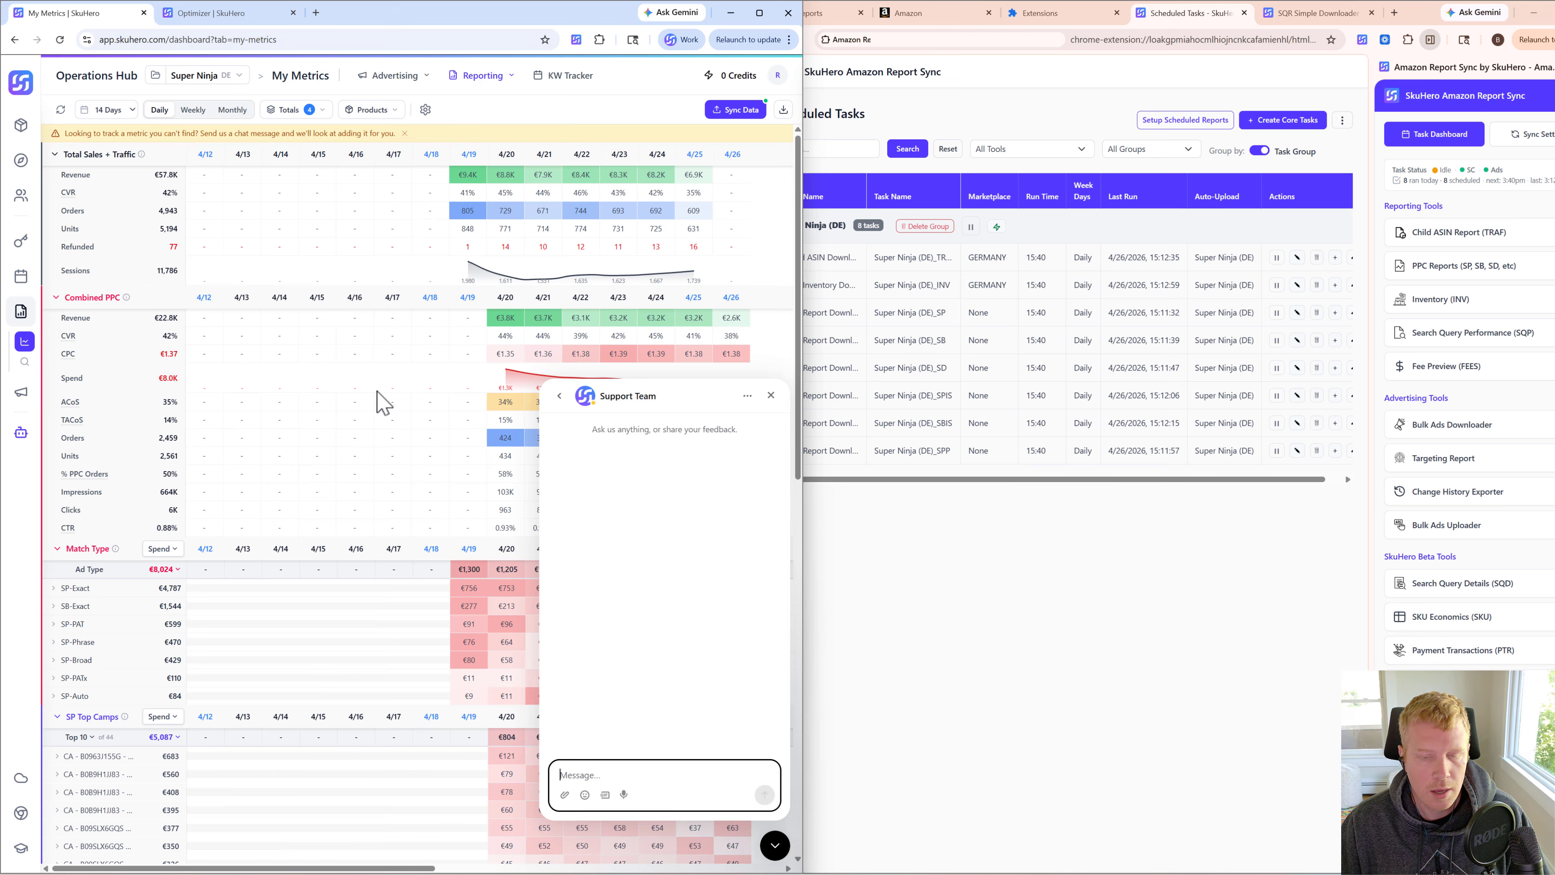
{"action": "left_click", "coordinate": [770, 395]}
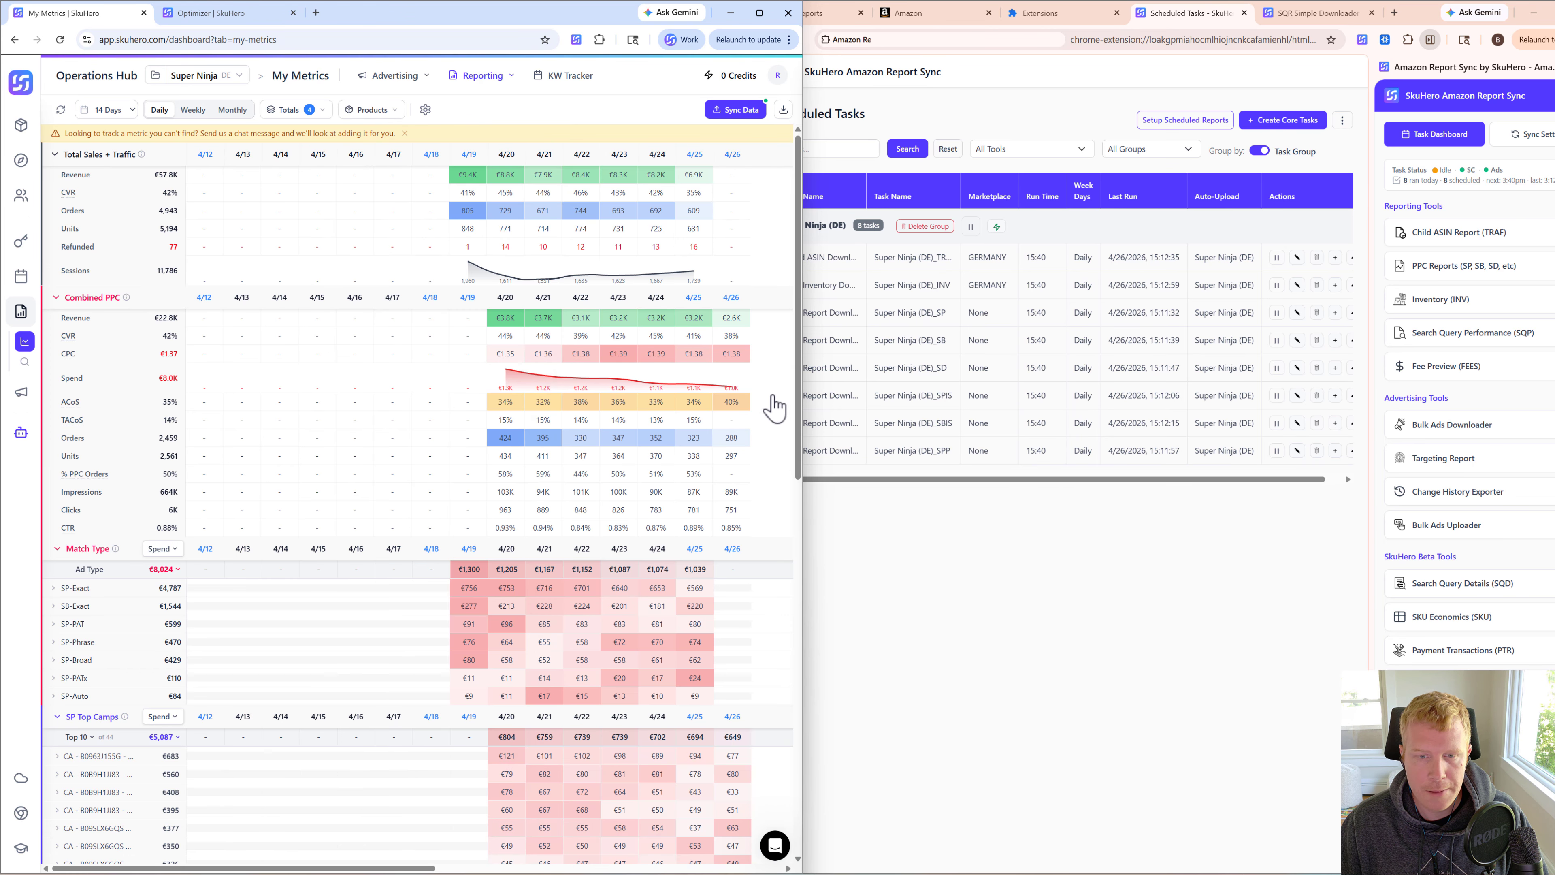